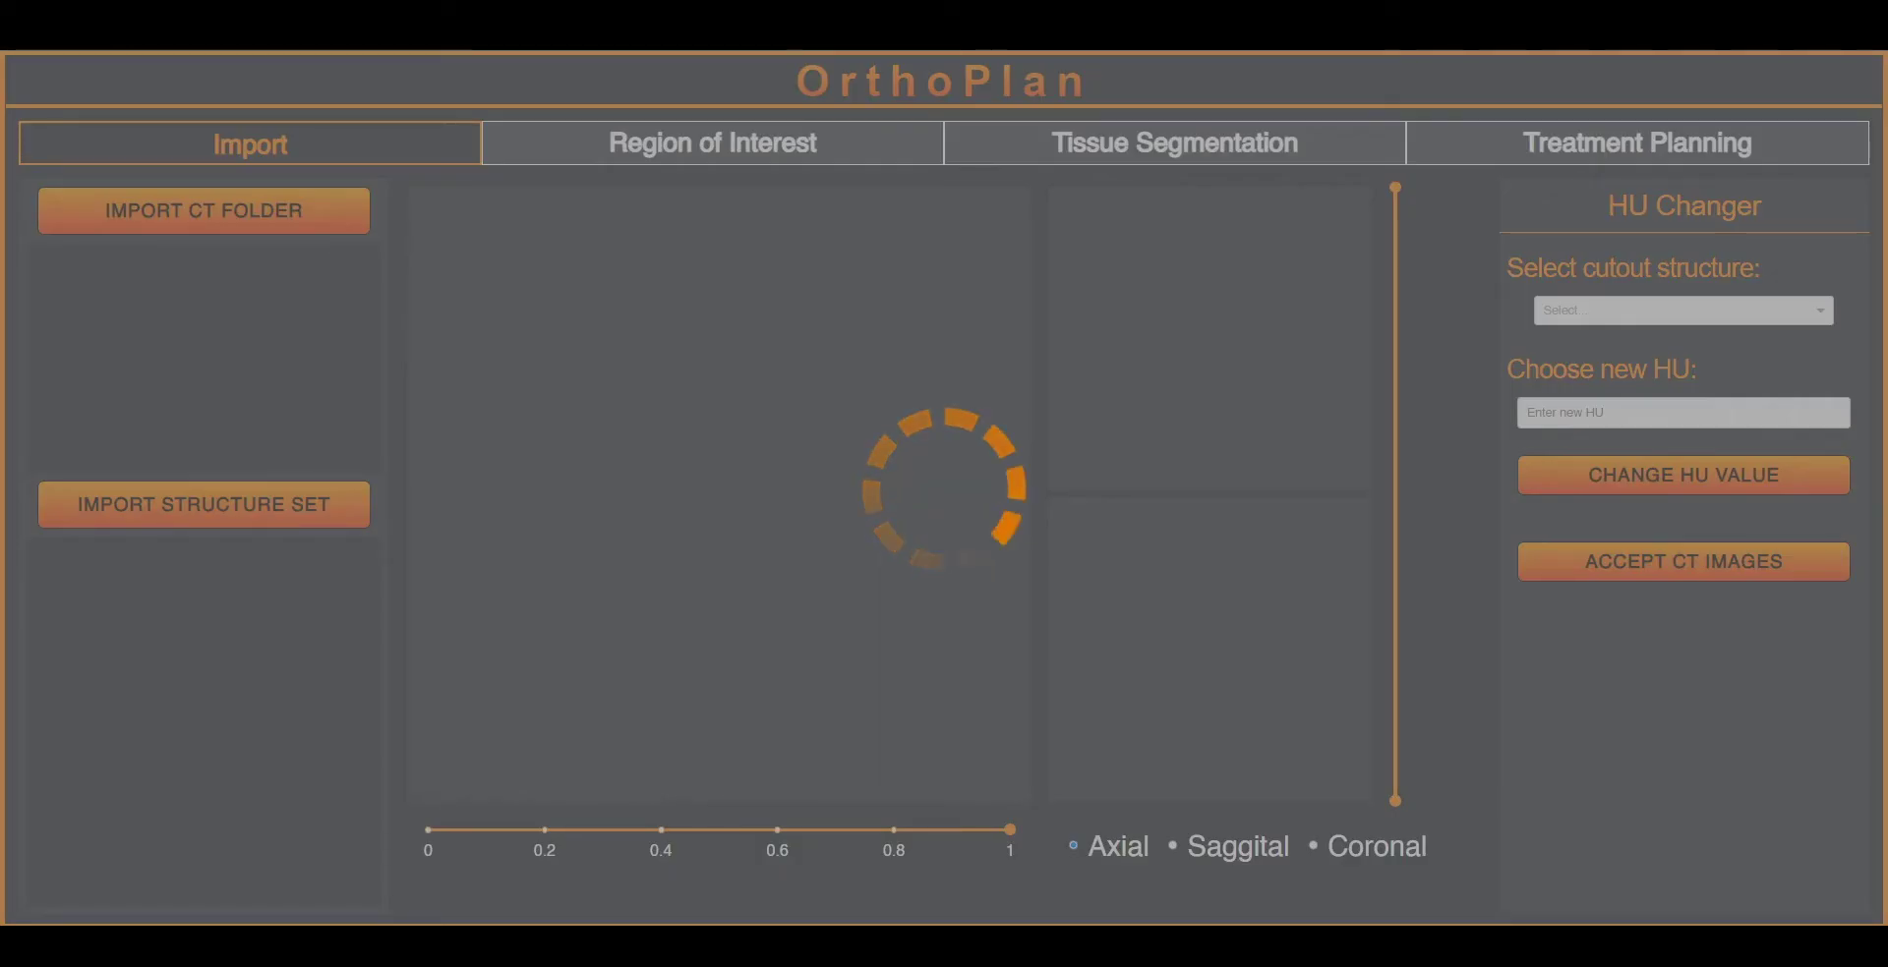
Import the CT images from the KV_phantom folder inside OrthoTPS.
mouse_move(1323, 946)
click(1450, 838)
click(879, 518)
key(Right)
click(893, 475)
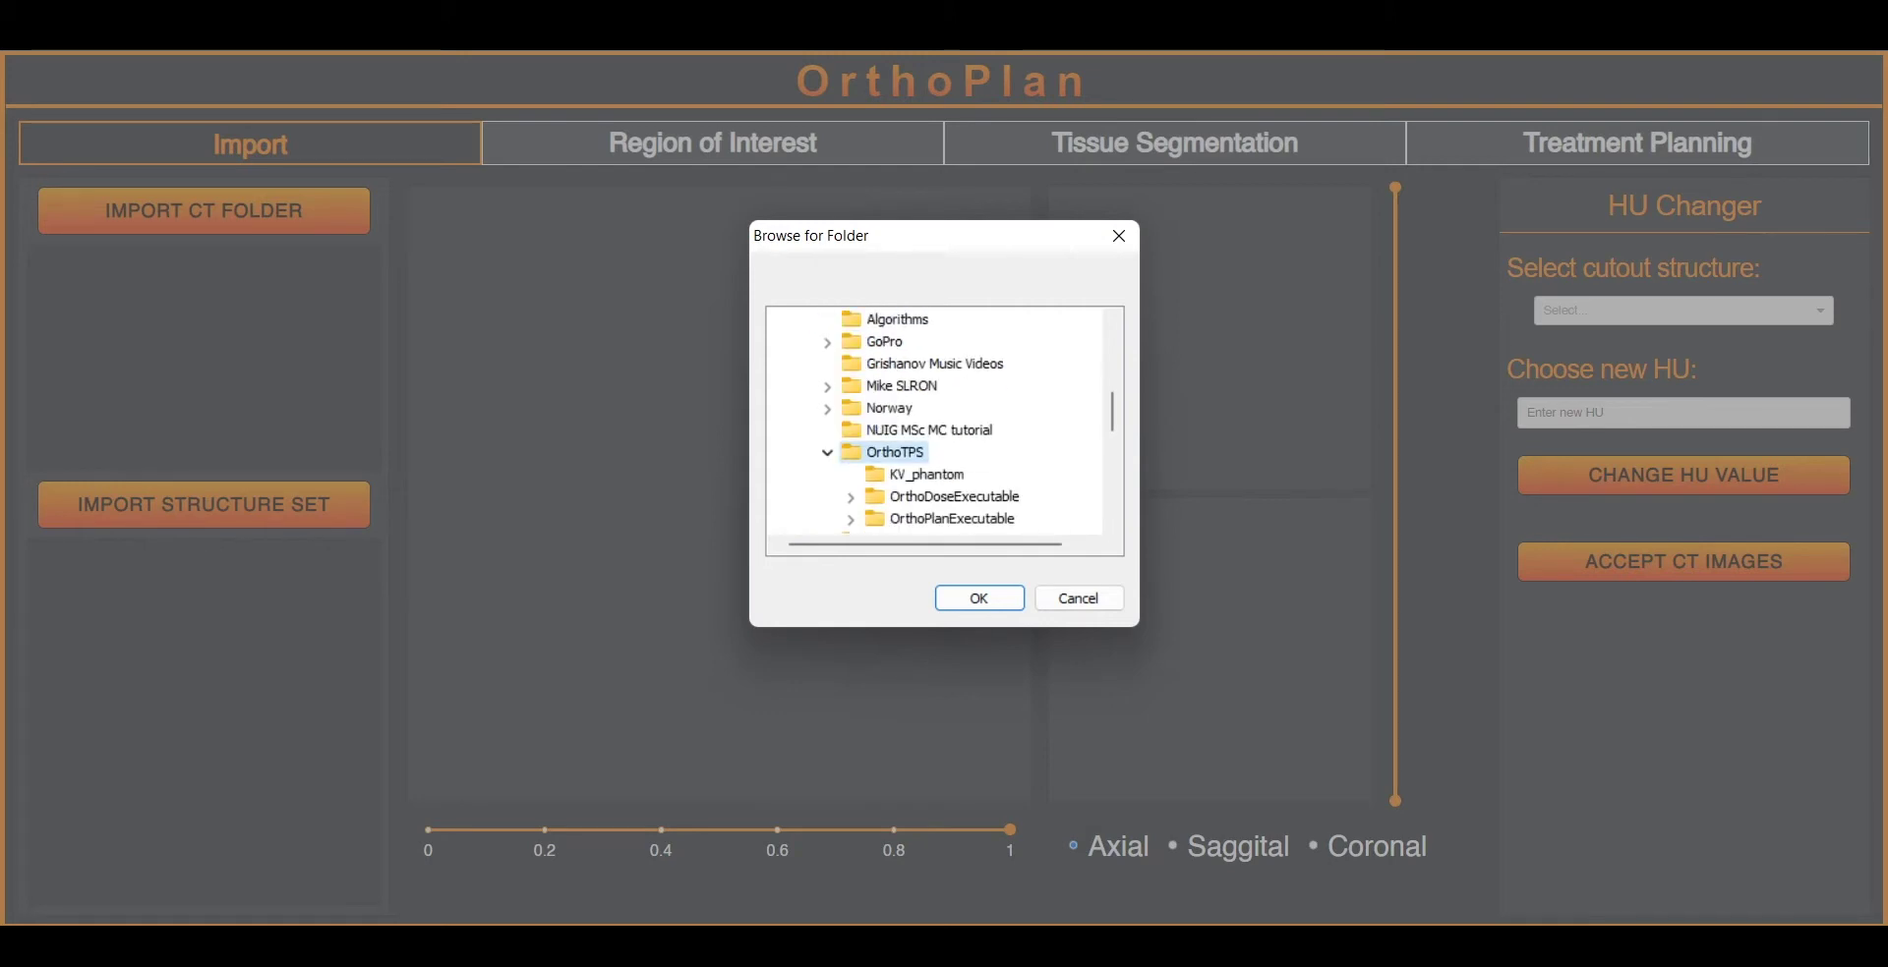
click(926, 475)
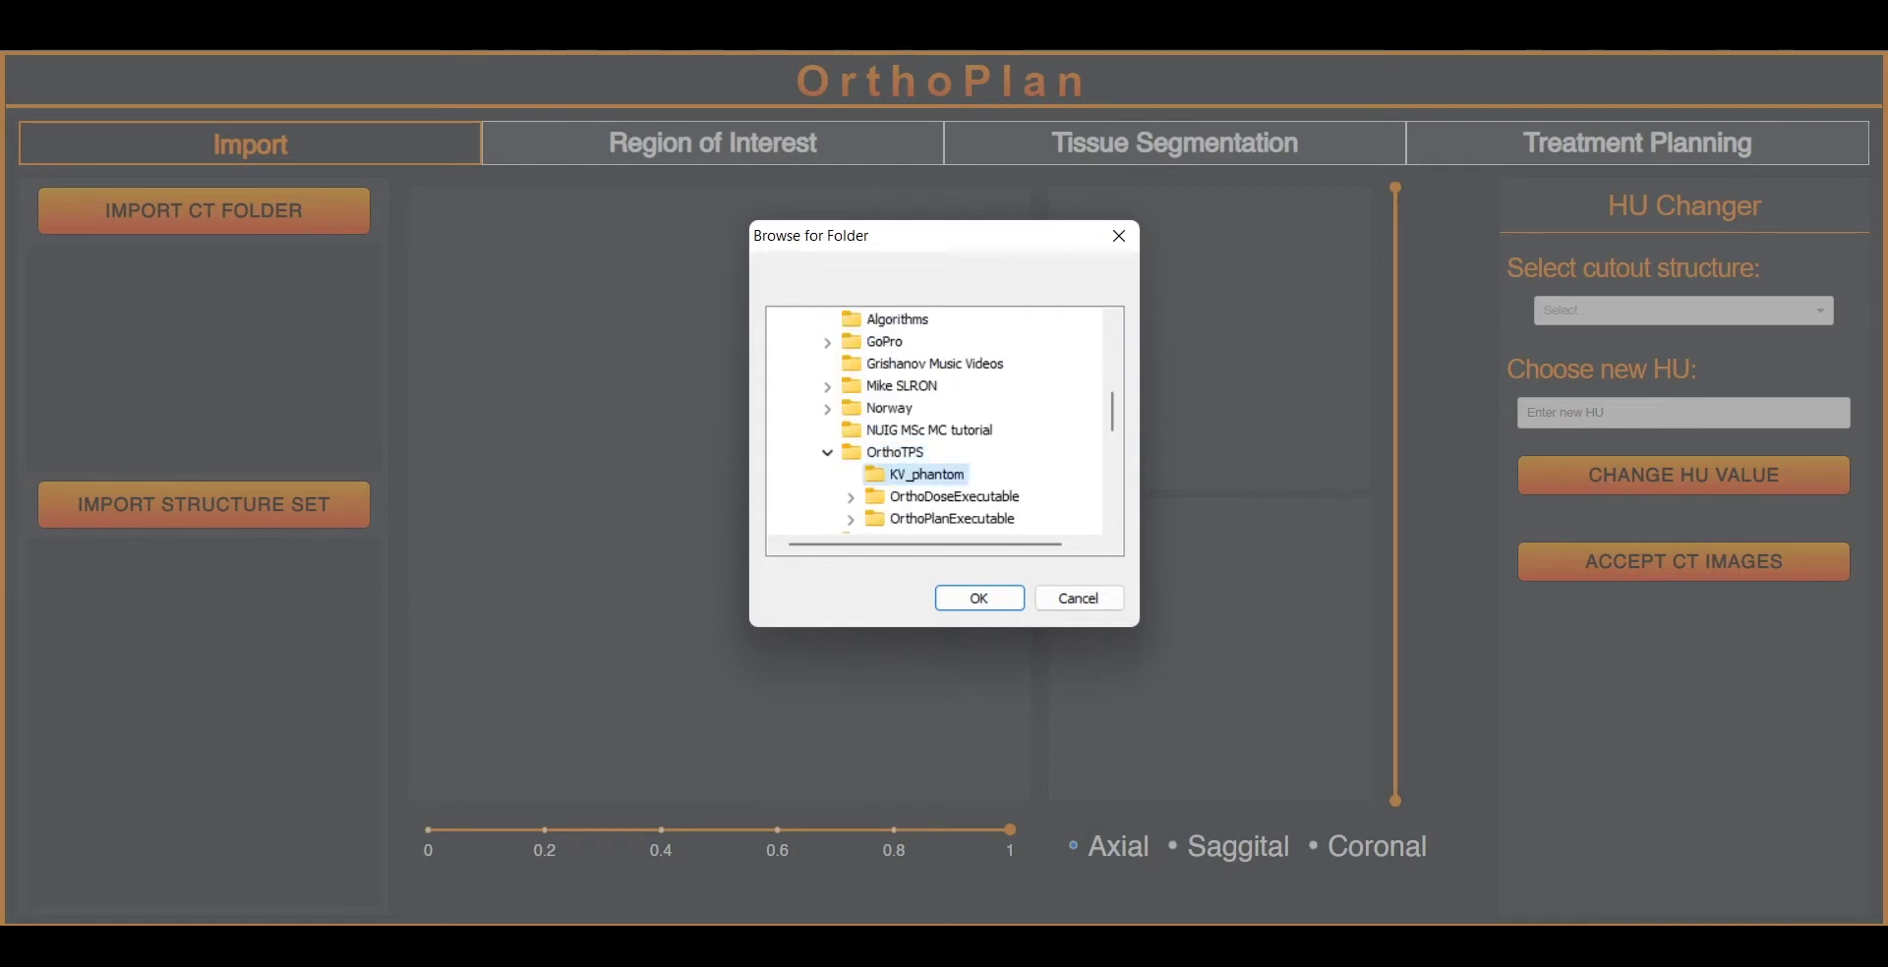
key(Return)
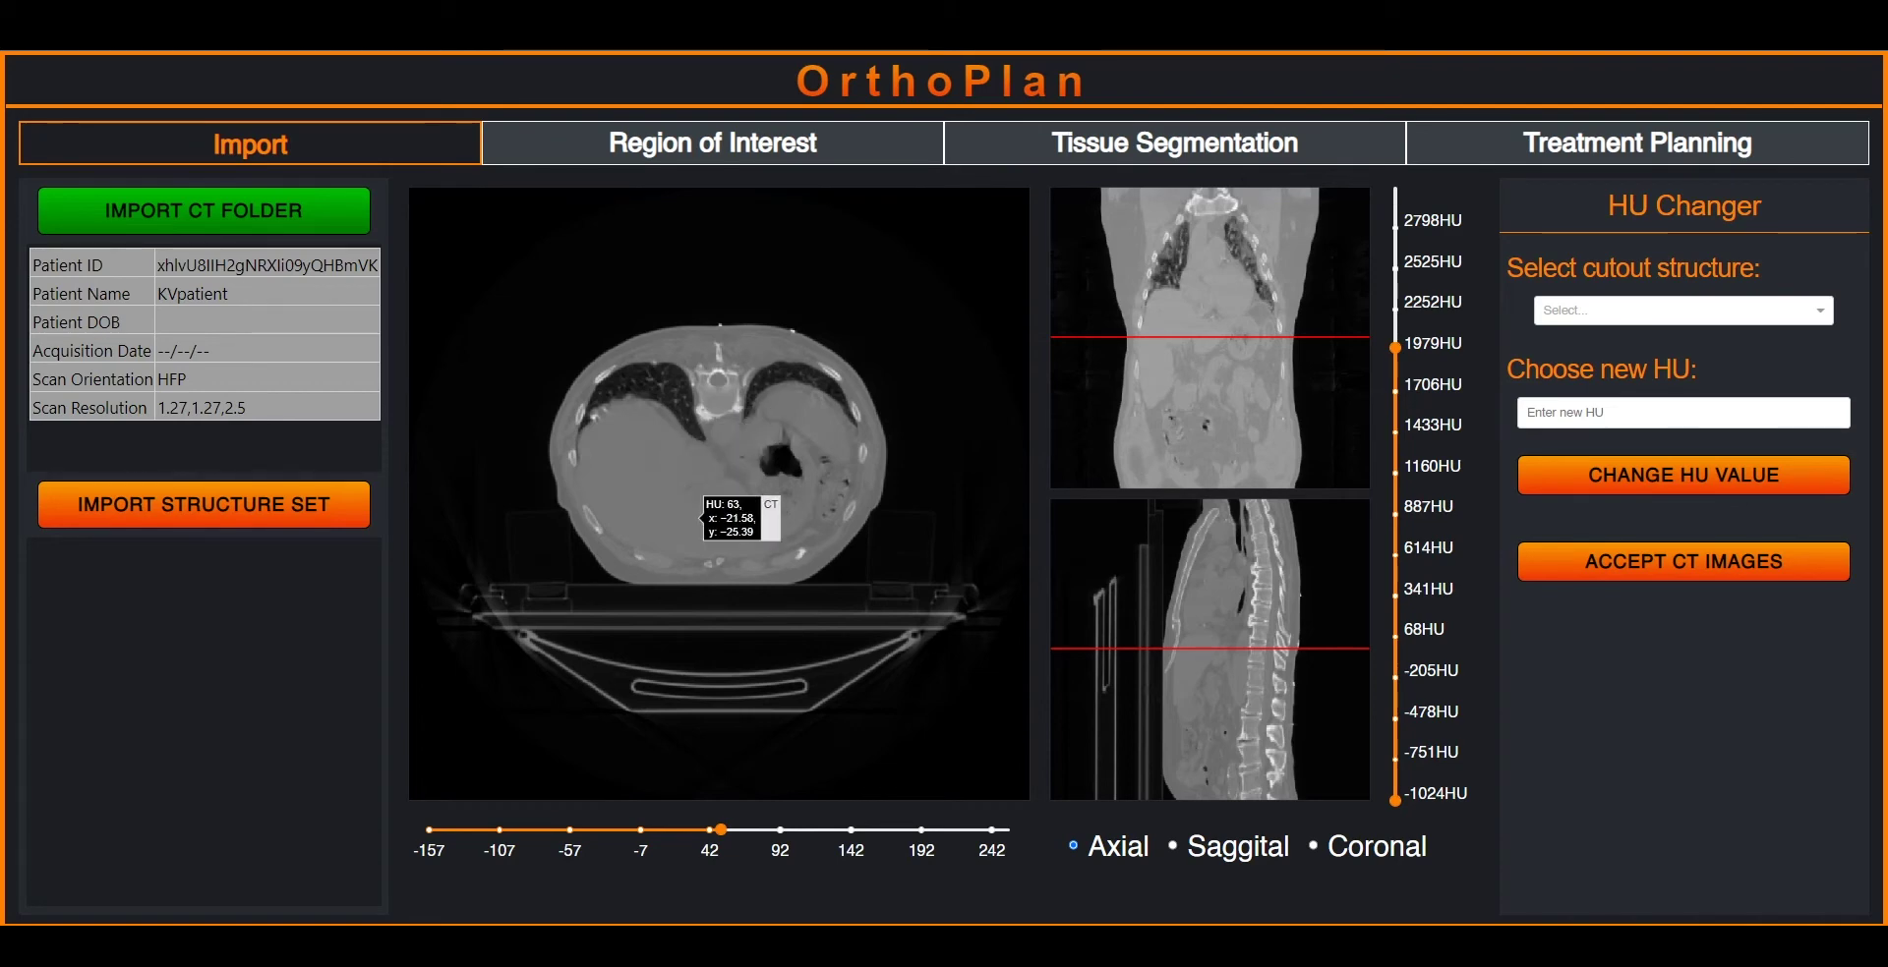
Examine the CT in axial, sagittal and coronal views, and raise the lower HU display limit to about -478 HU.
click(746, 830)
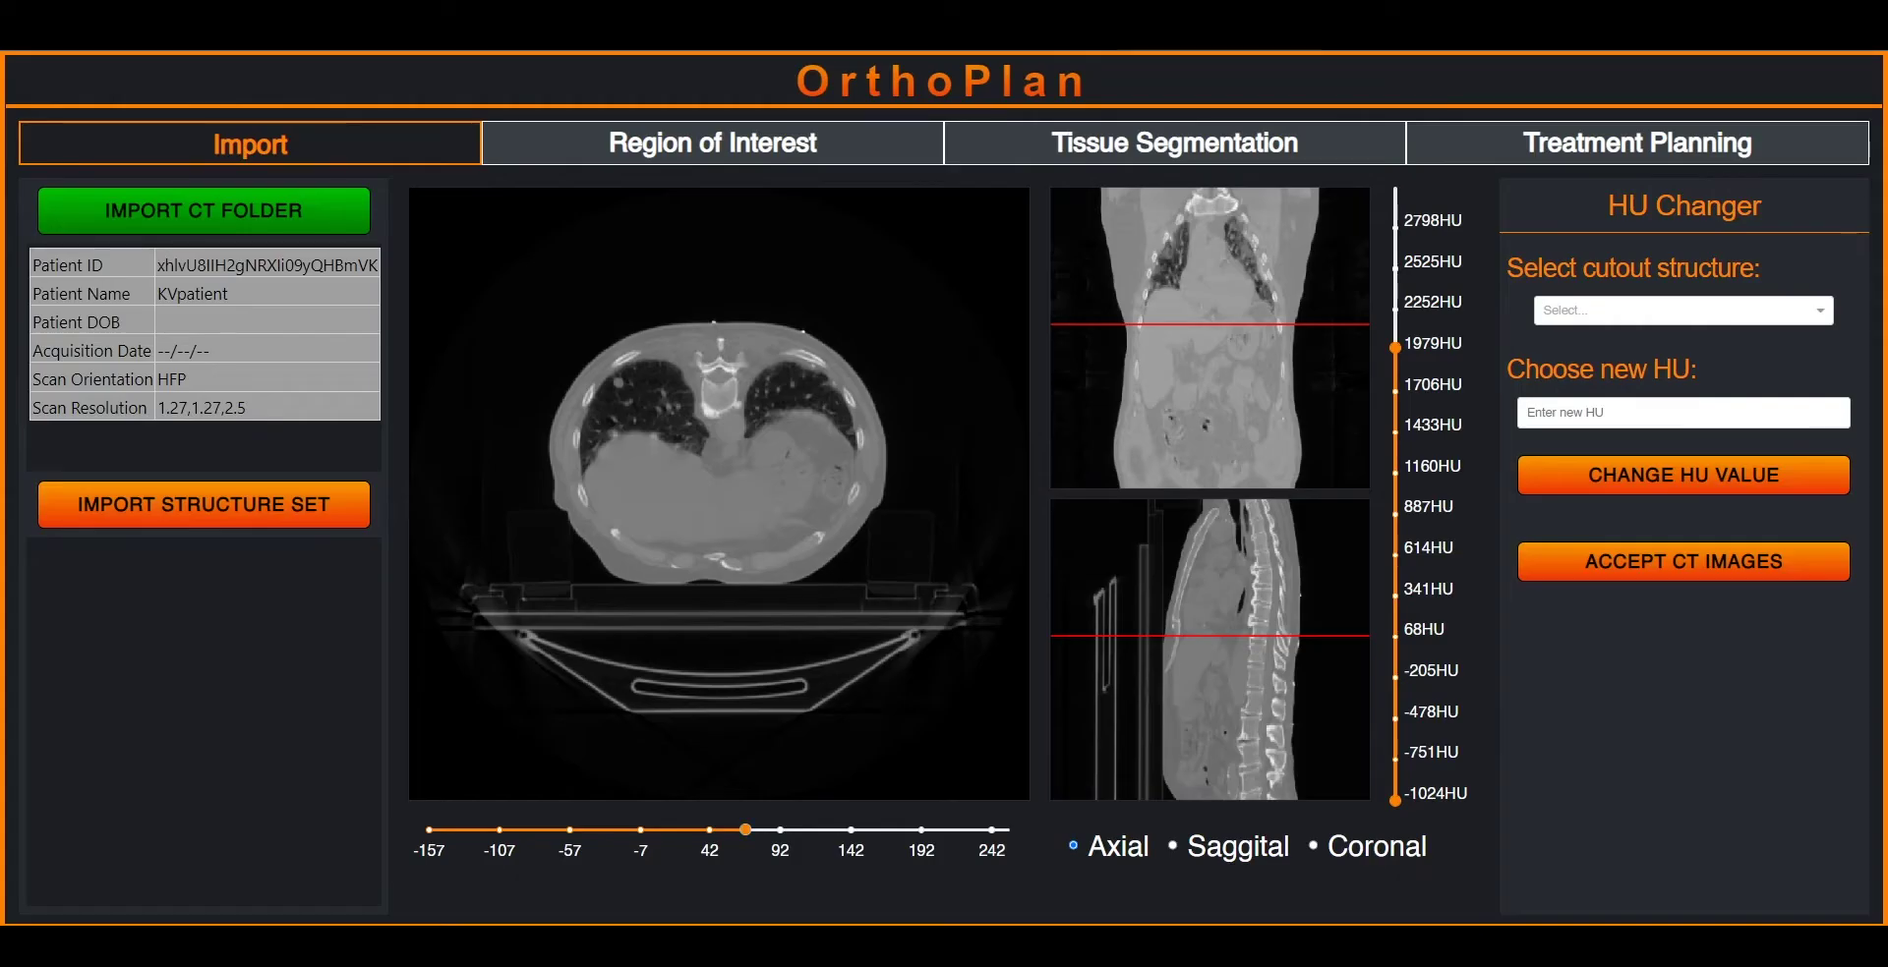
click(721, 830)
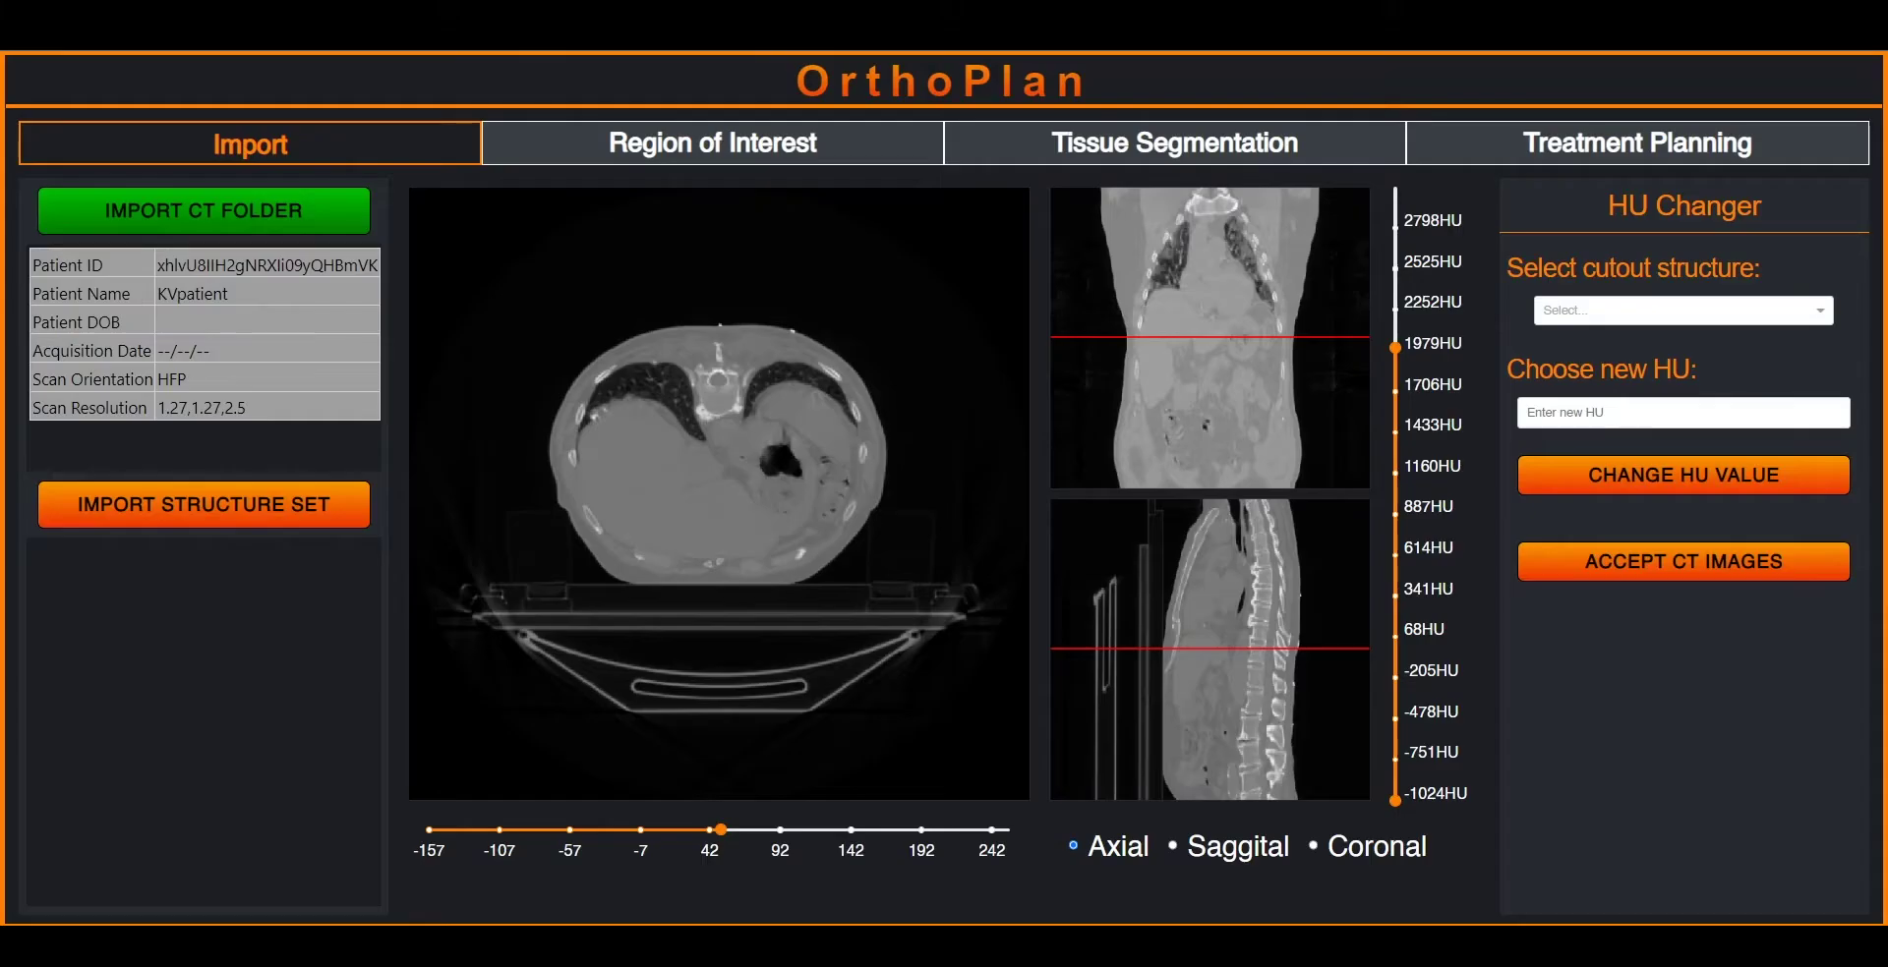
click(1172, 845)
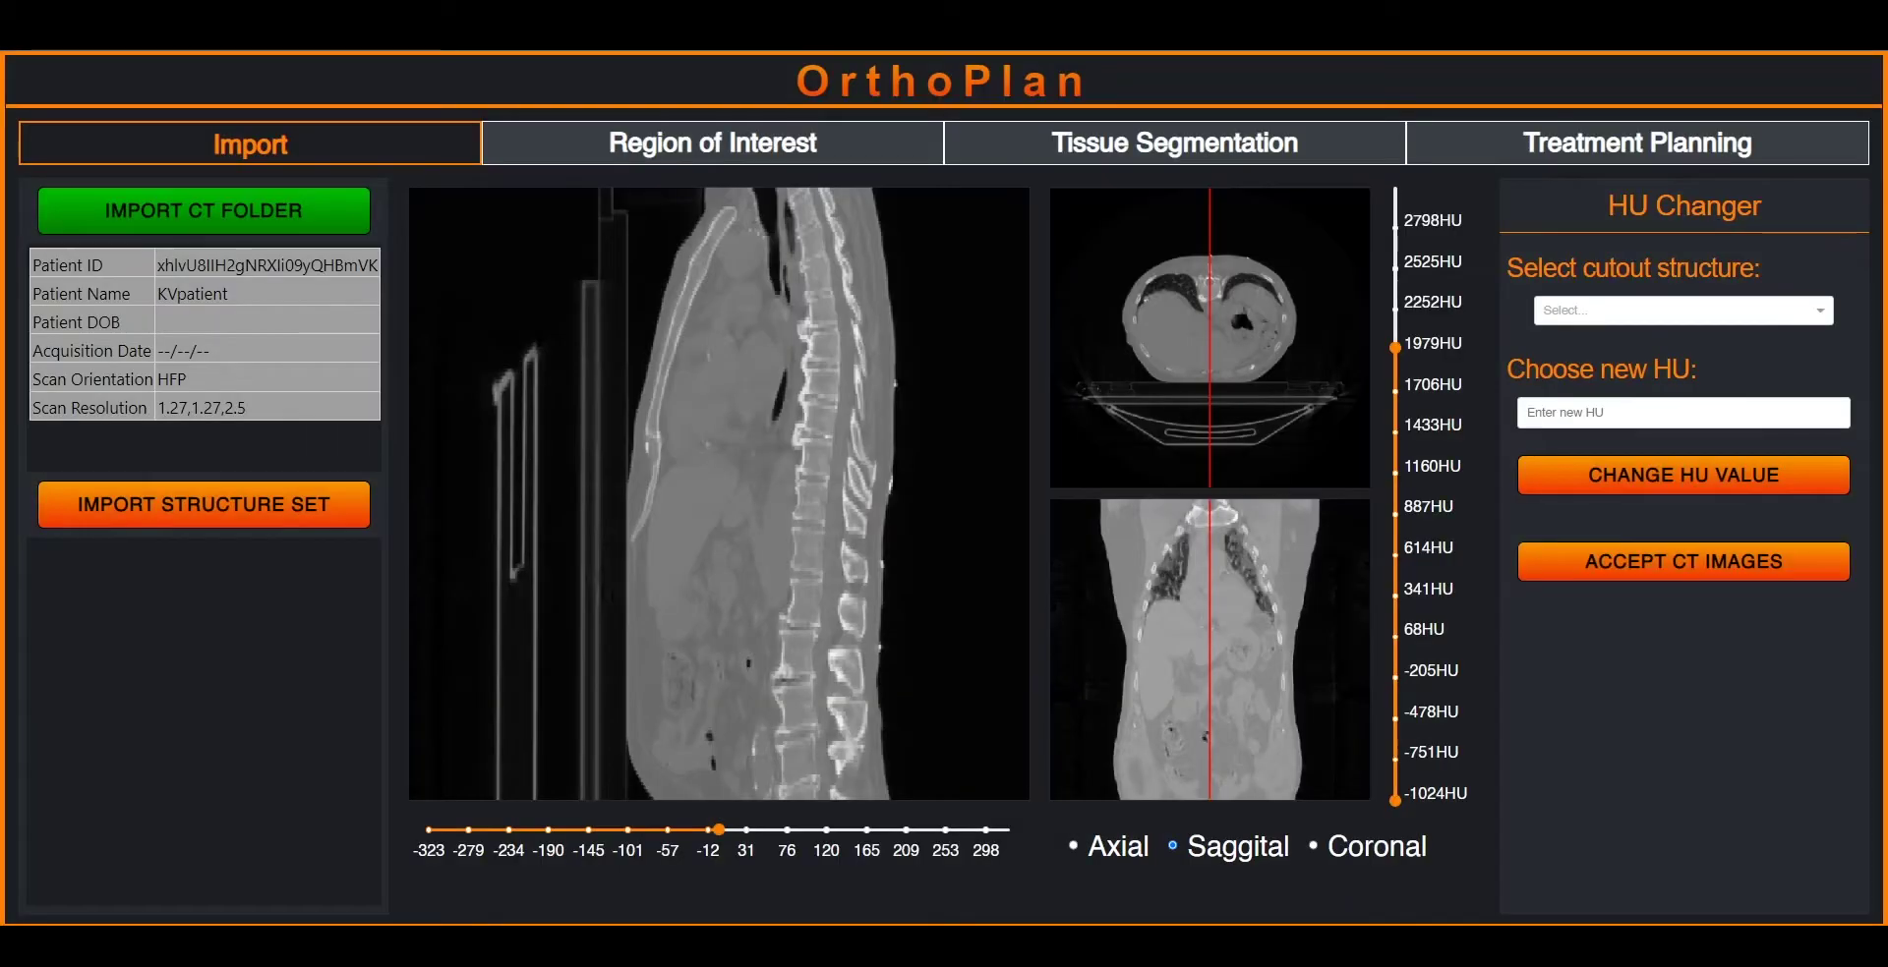
click(1313, 845)
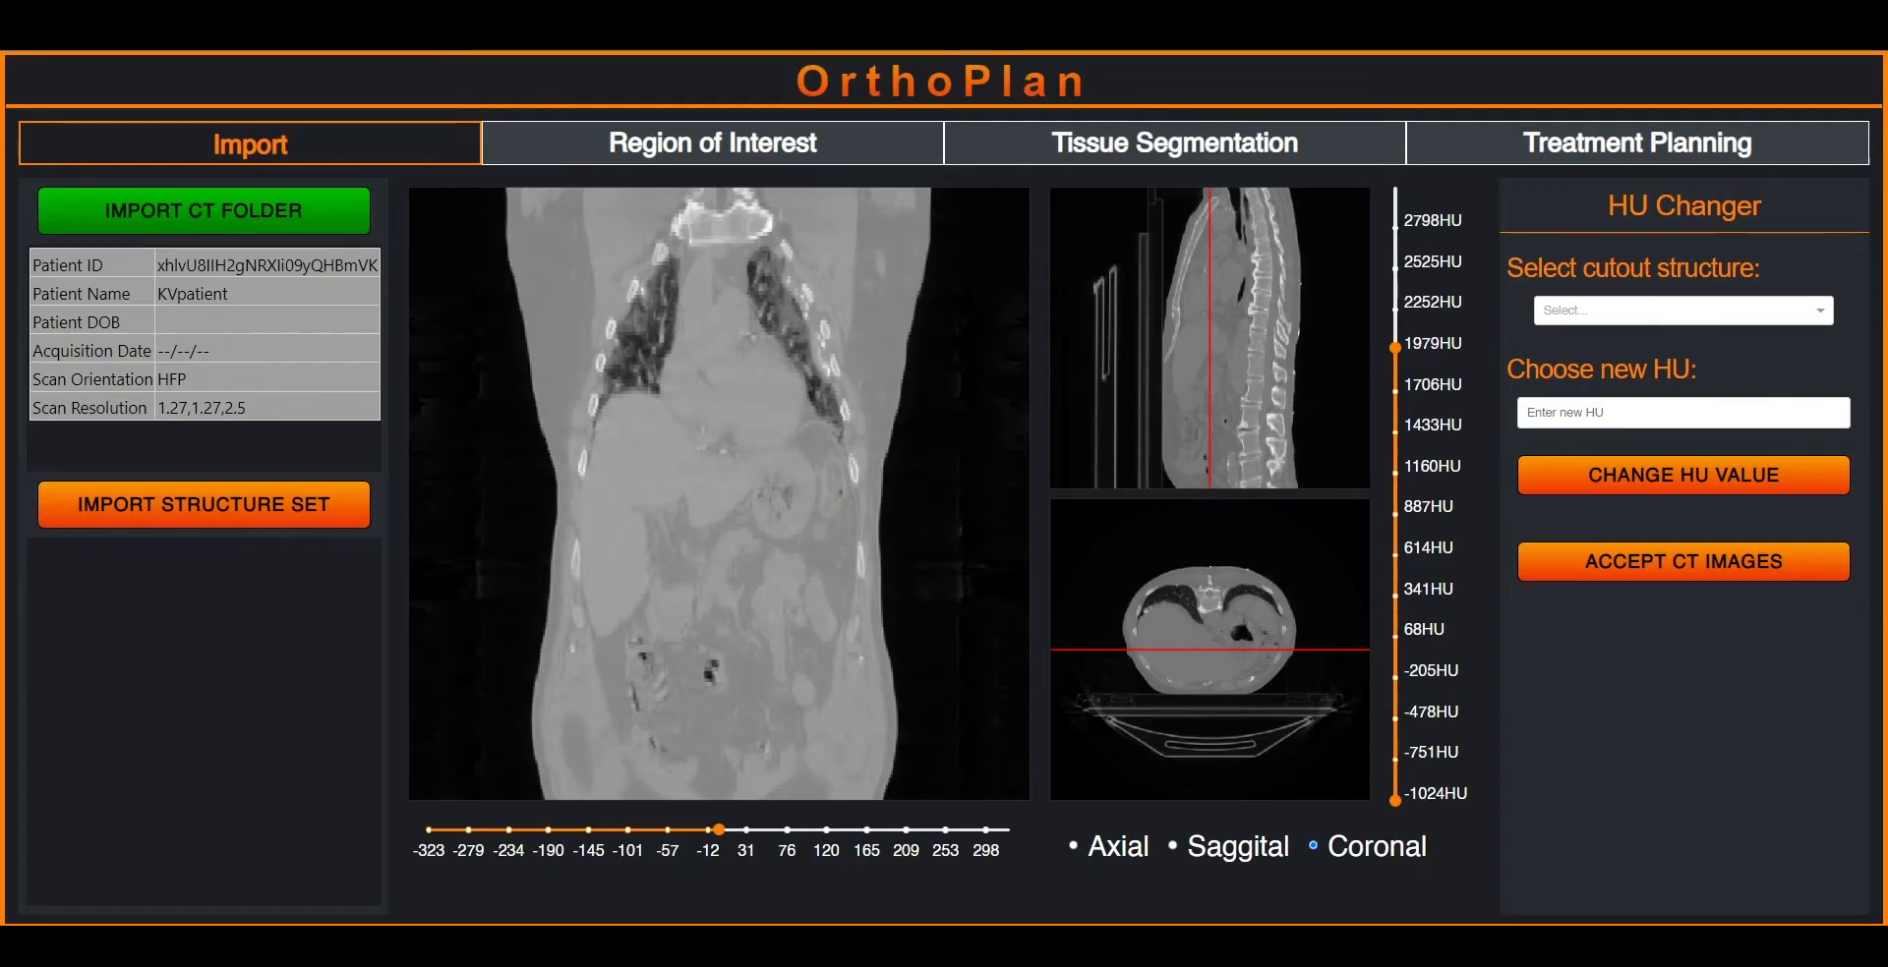
click(1073, 846)
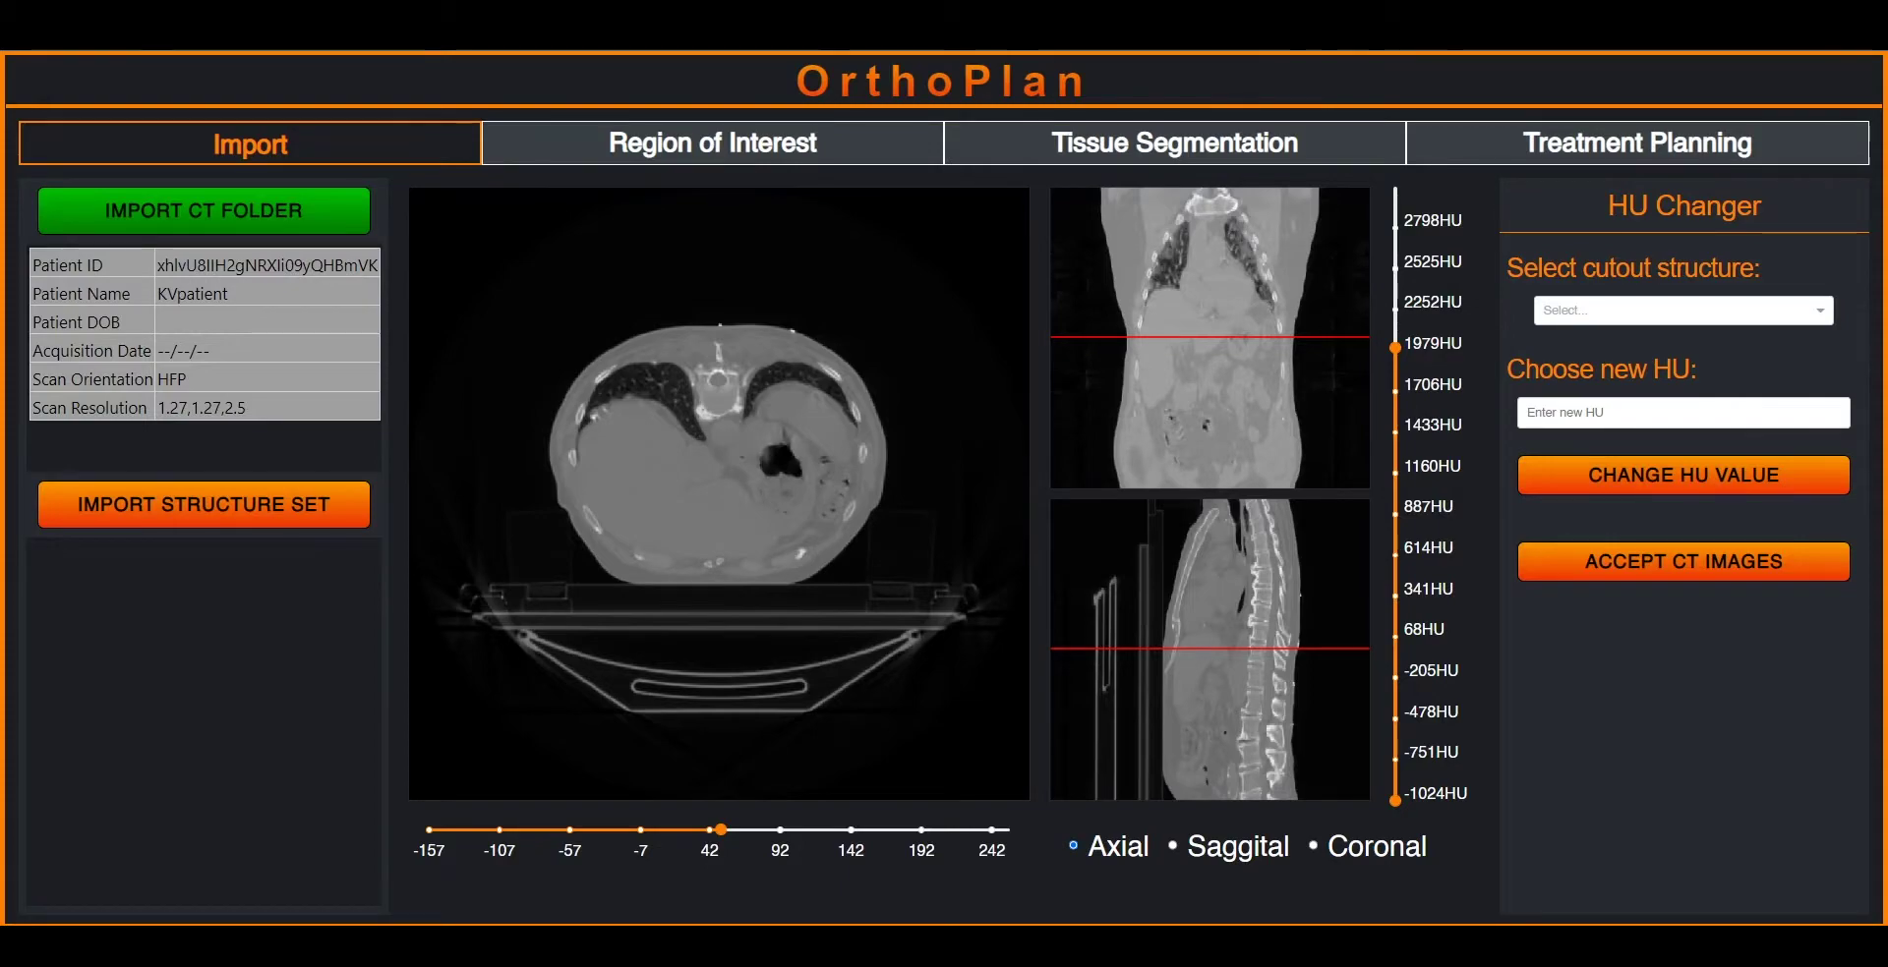
drag(1394, 764, 1394, 714)
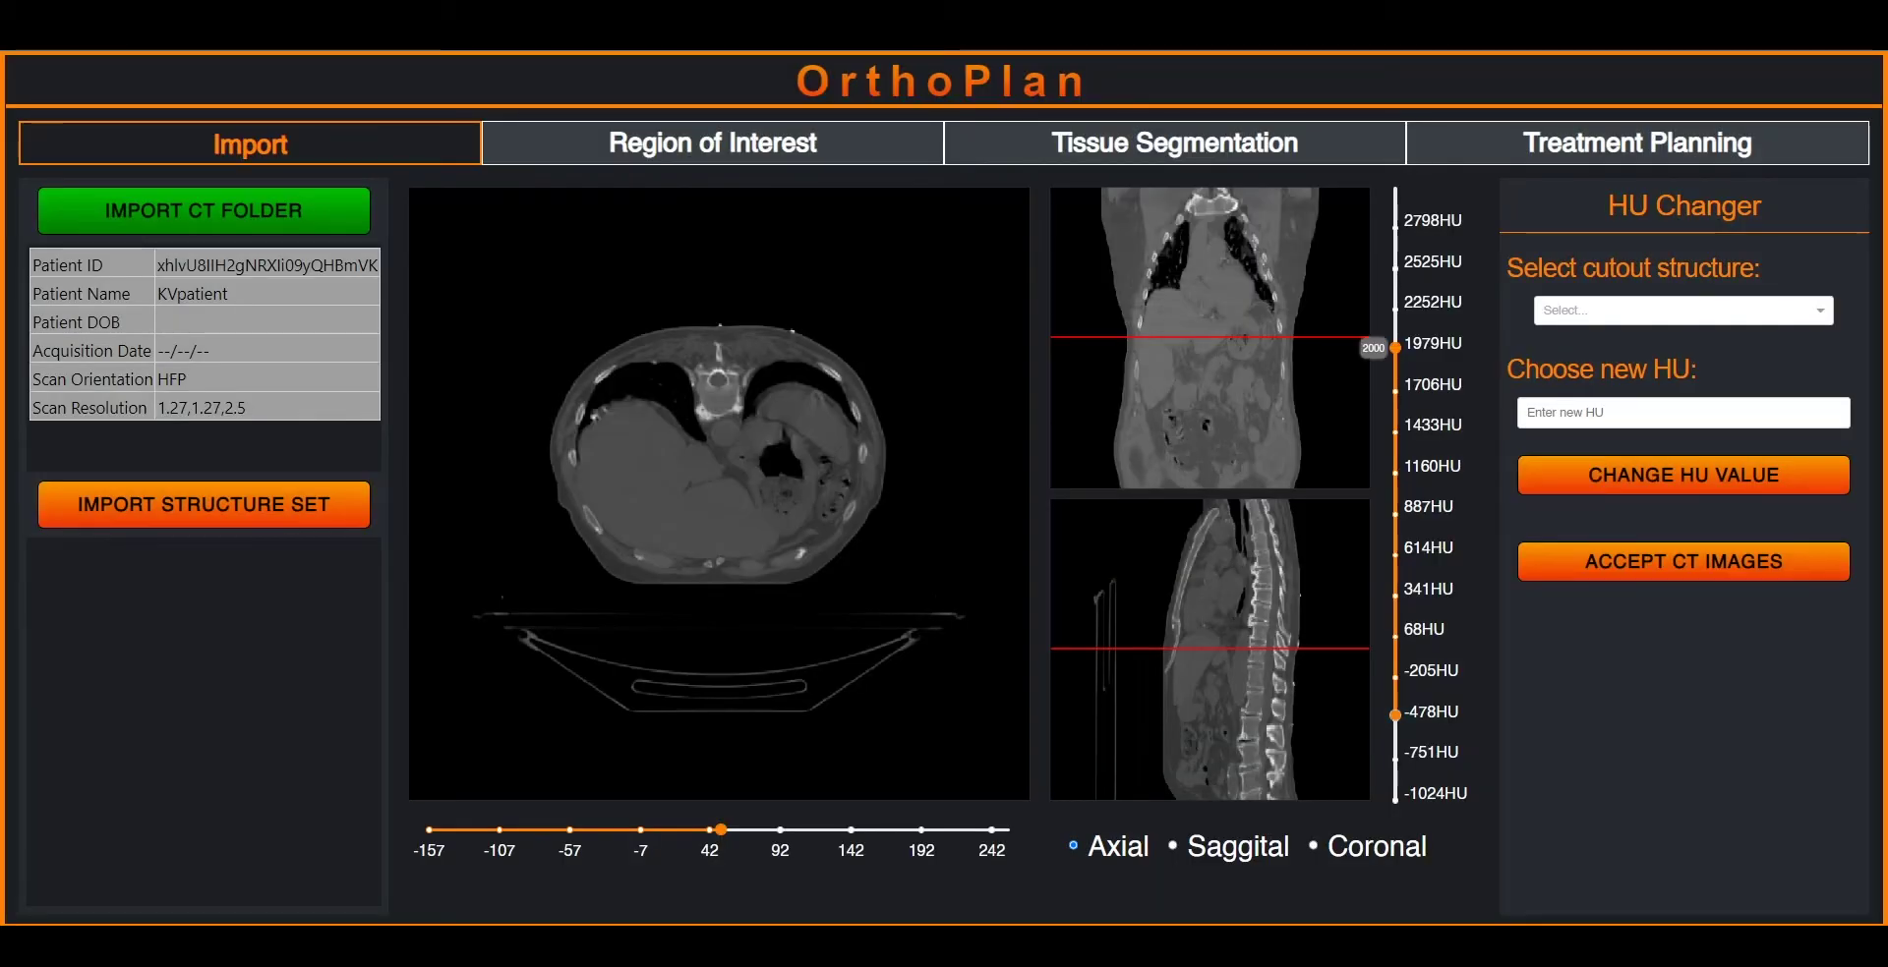
Import the DICOM structure set from the KV_phantom folder.
click(203, 504)
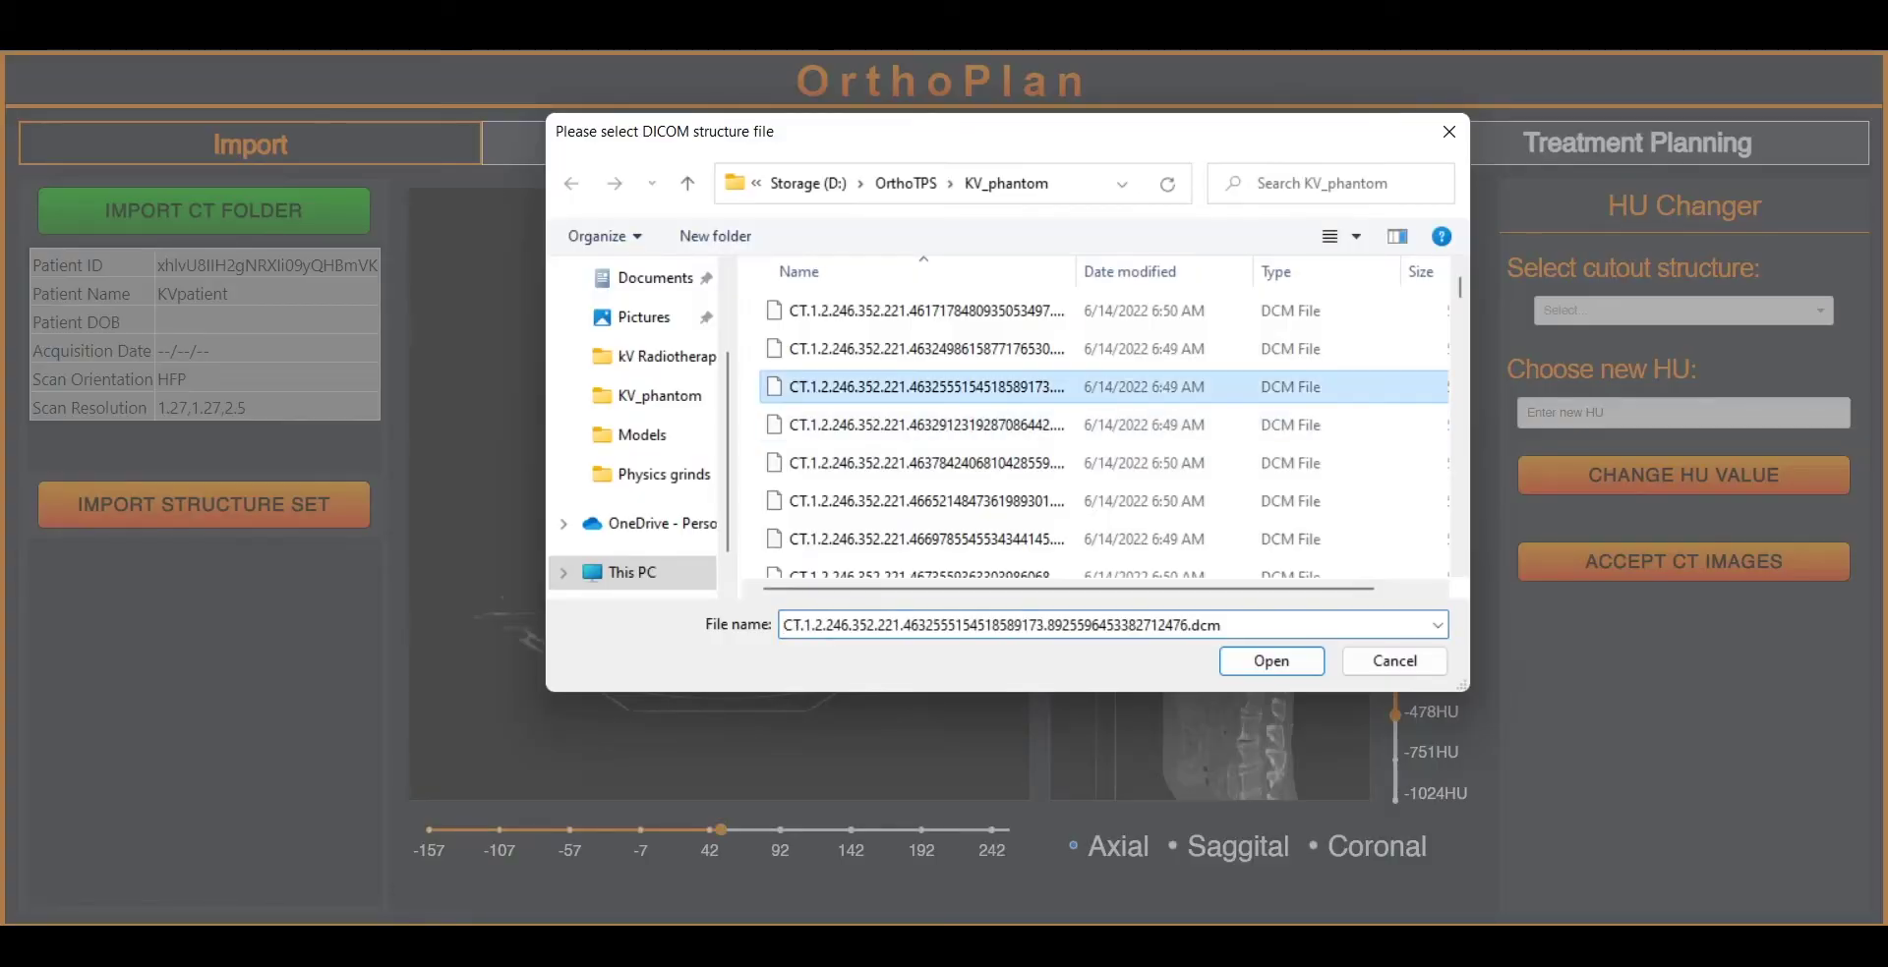
key(r)
click(1271, 661)
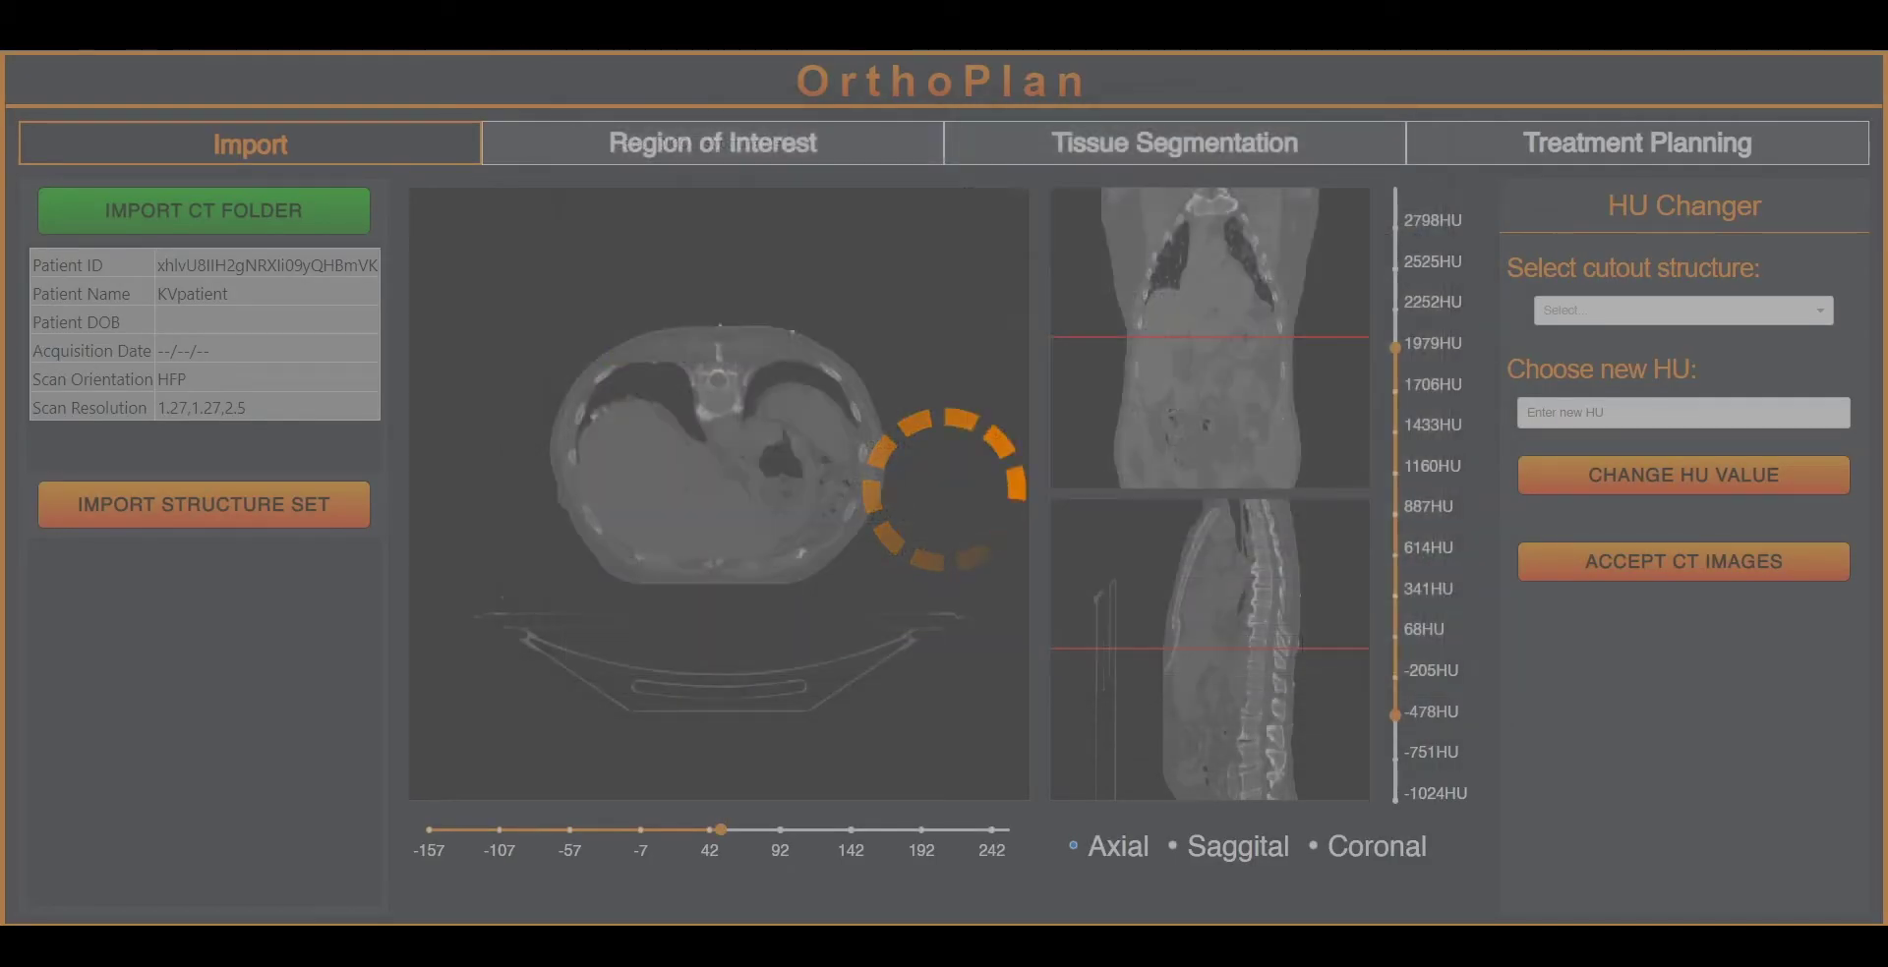
key(Return)
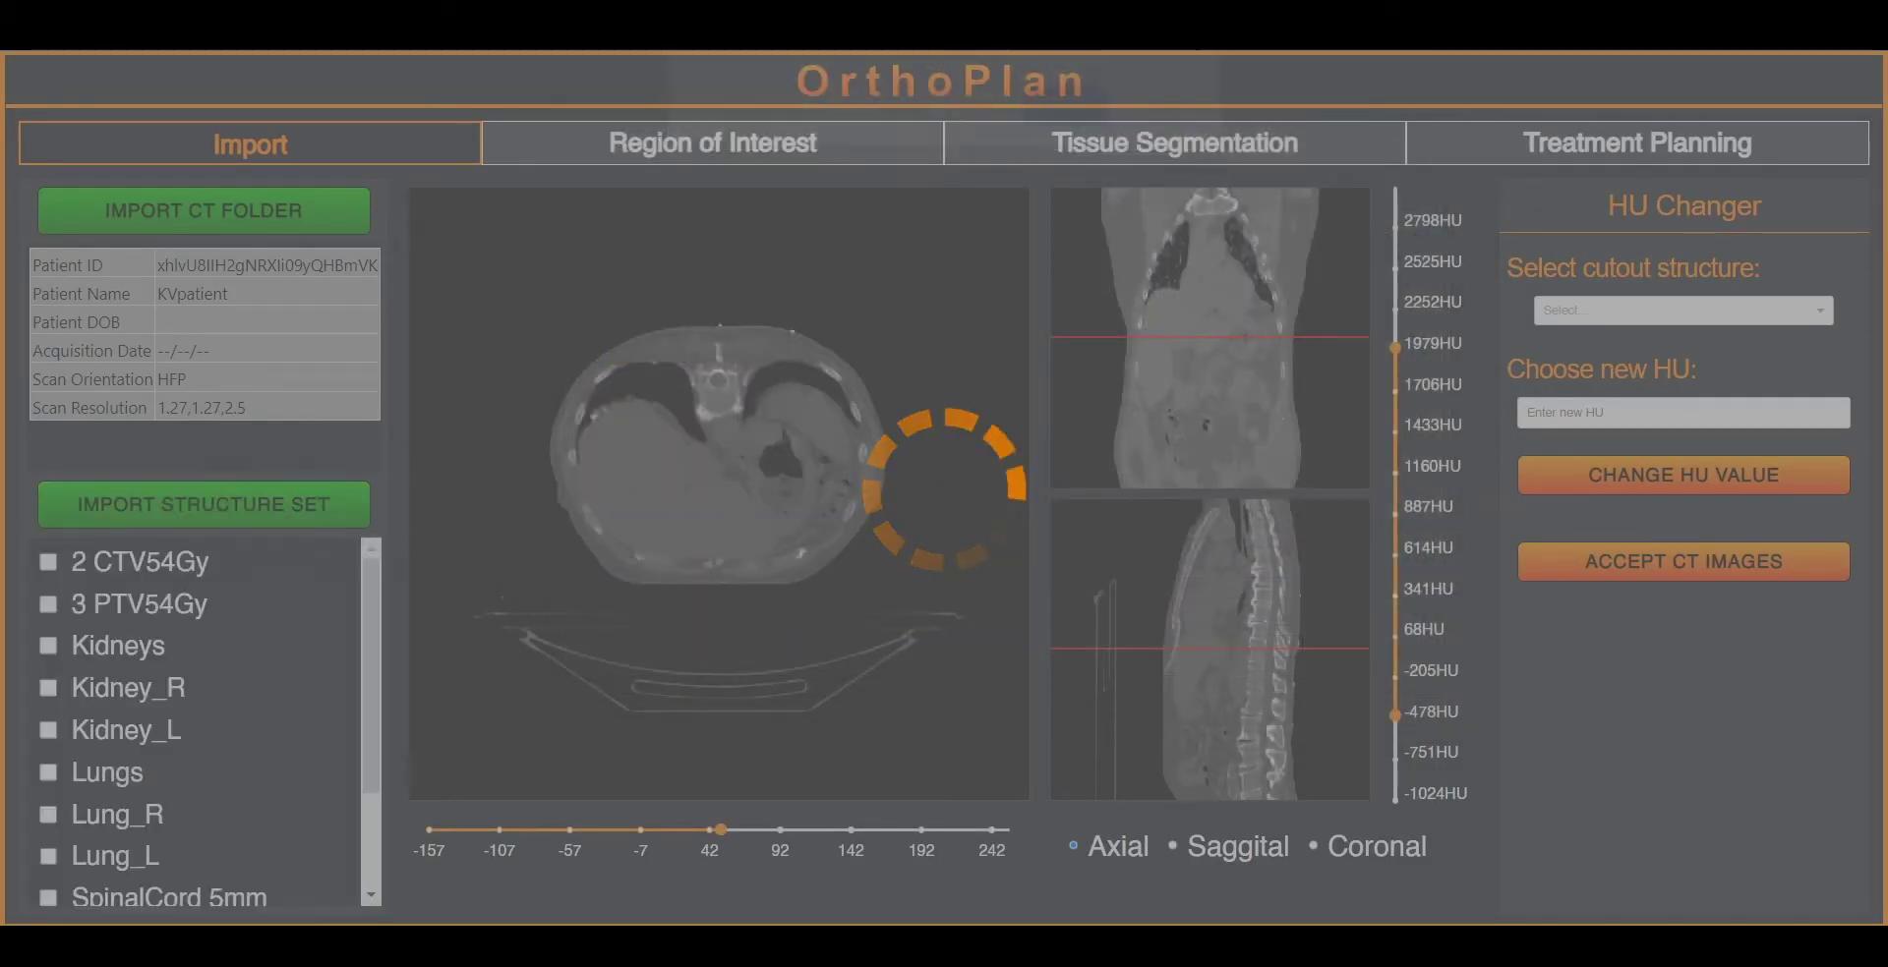
Show the Cutout structure on the CT and examine it magnified on the axial slice.
scroll(203, 723, down, 2)
click(49, 881)
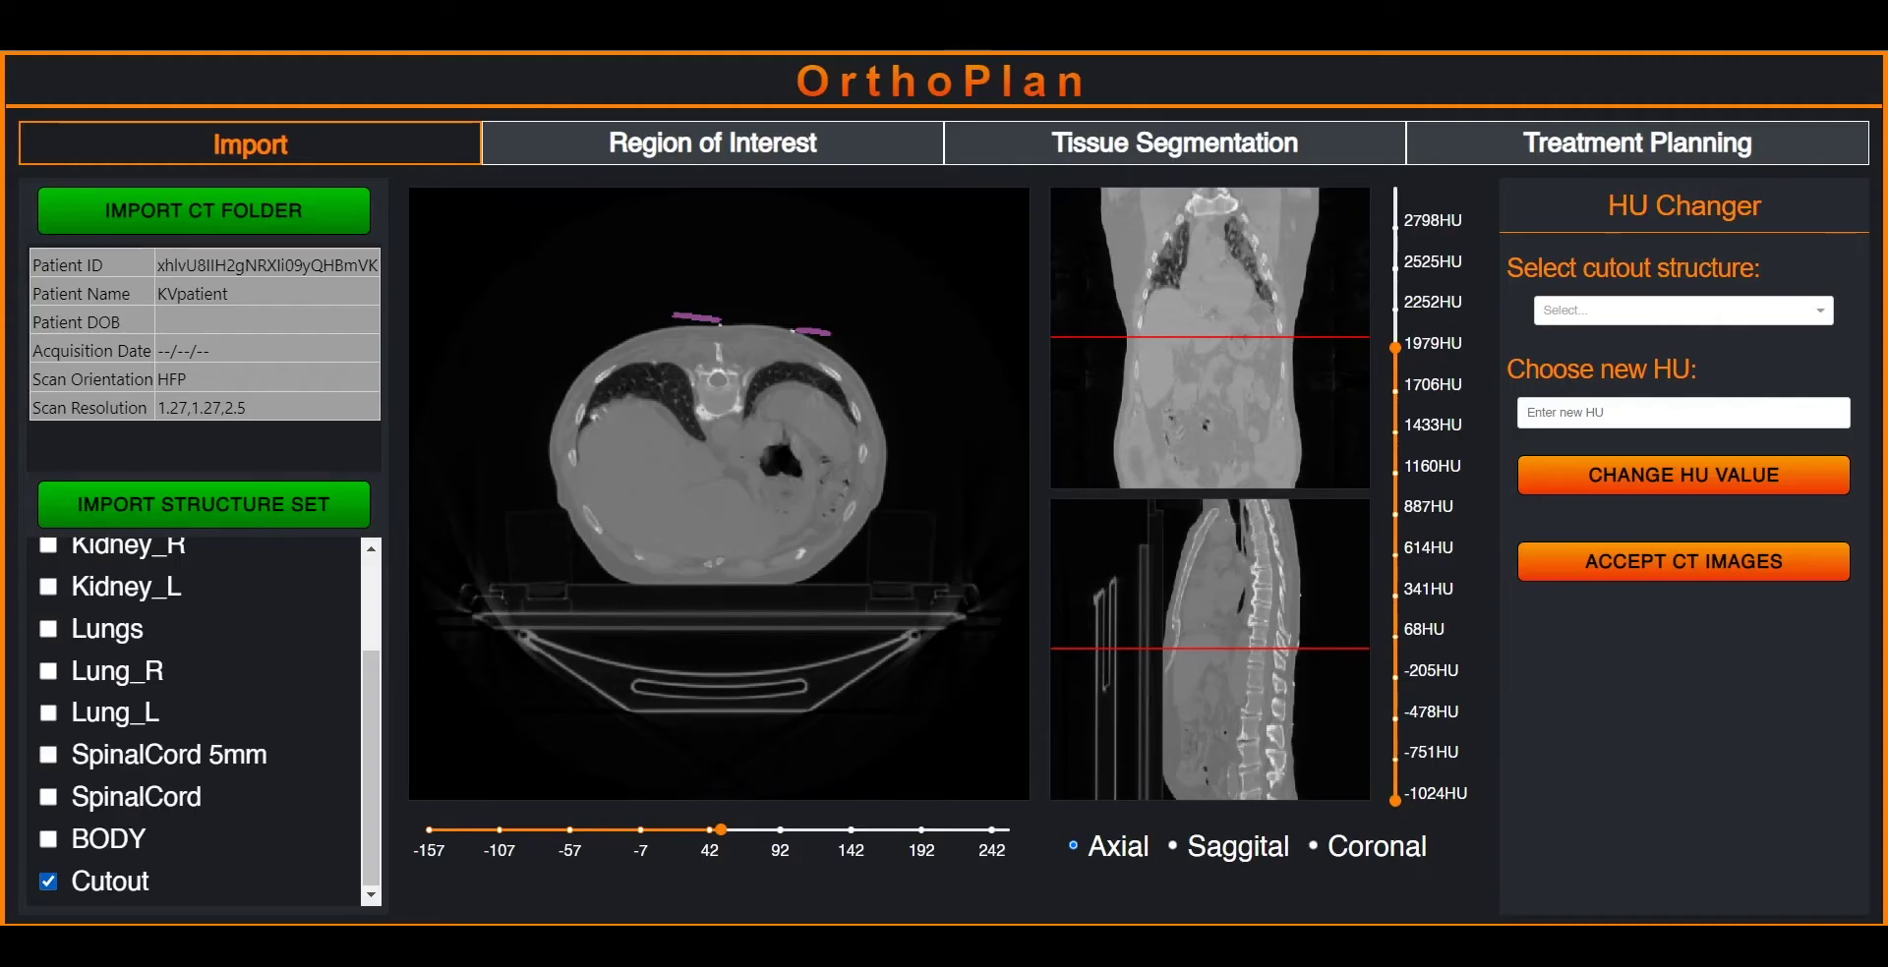
mouse_move(542, 253)
mouse_down()
mouse_move(898, 613)
mouse_move(921, 601)
mouse_up()
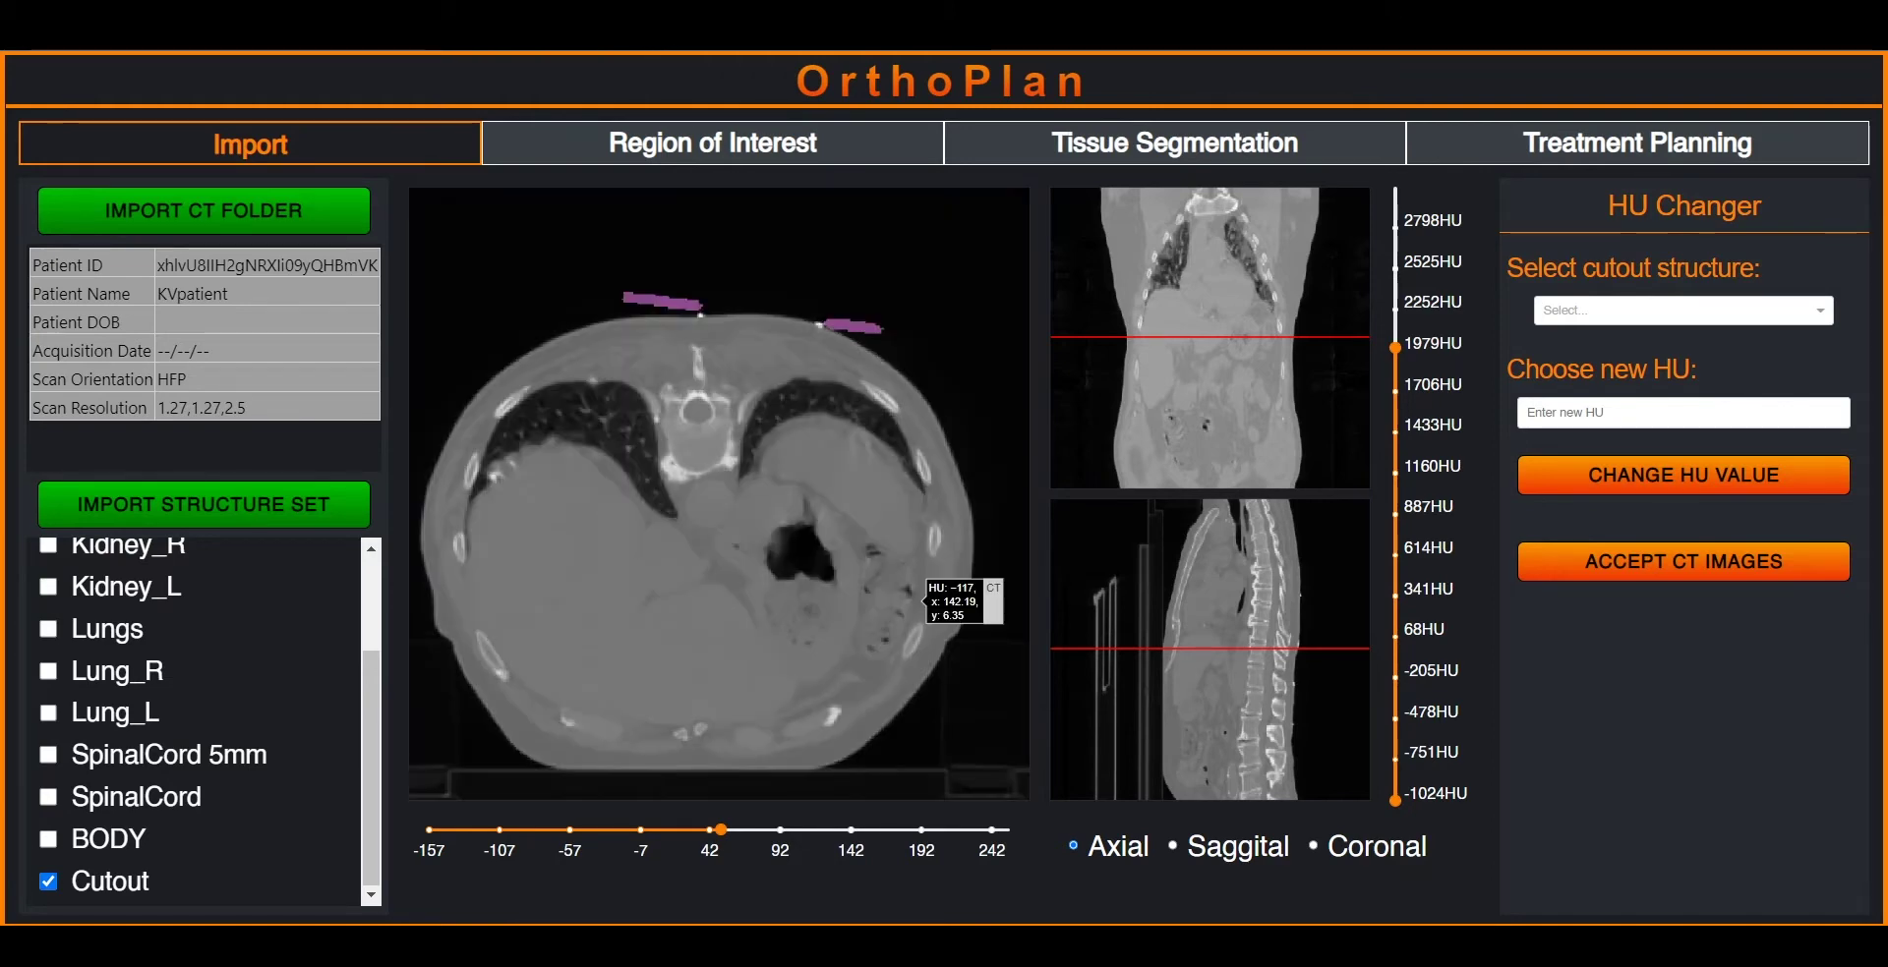
mouse_move(542, 238)
mouse_down()
mouse_move(815, 415)
mouse_move(936, 464)
mouse_up()
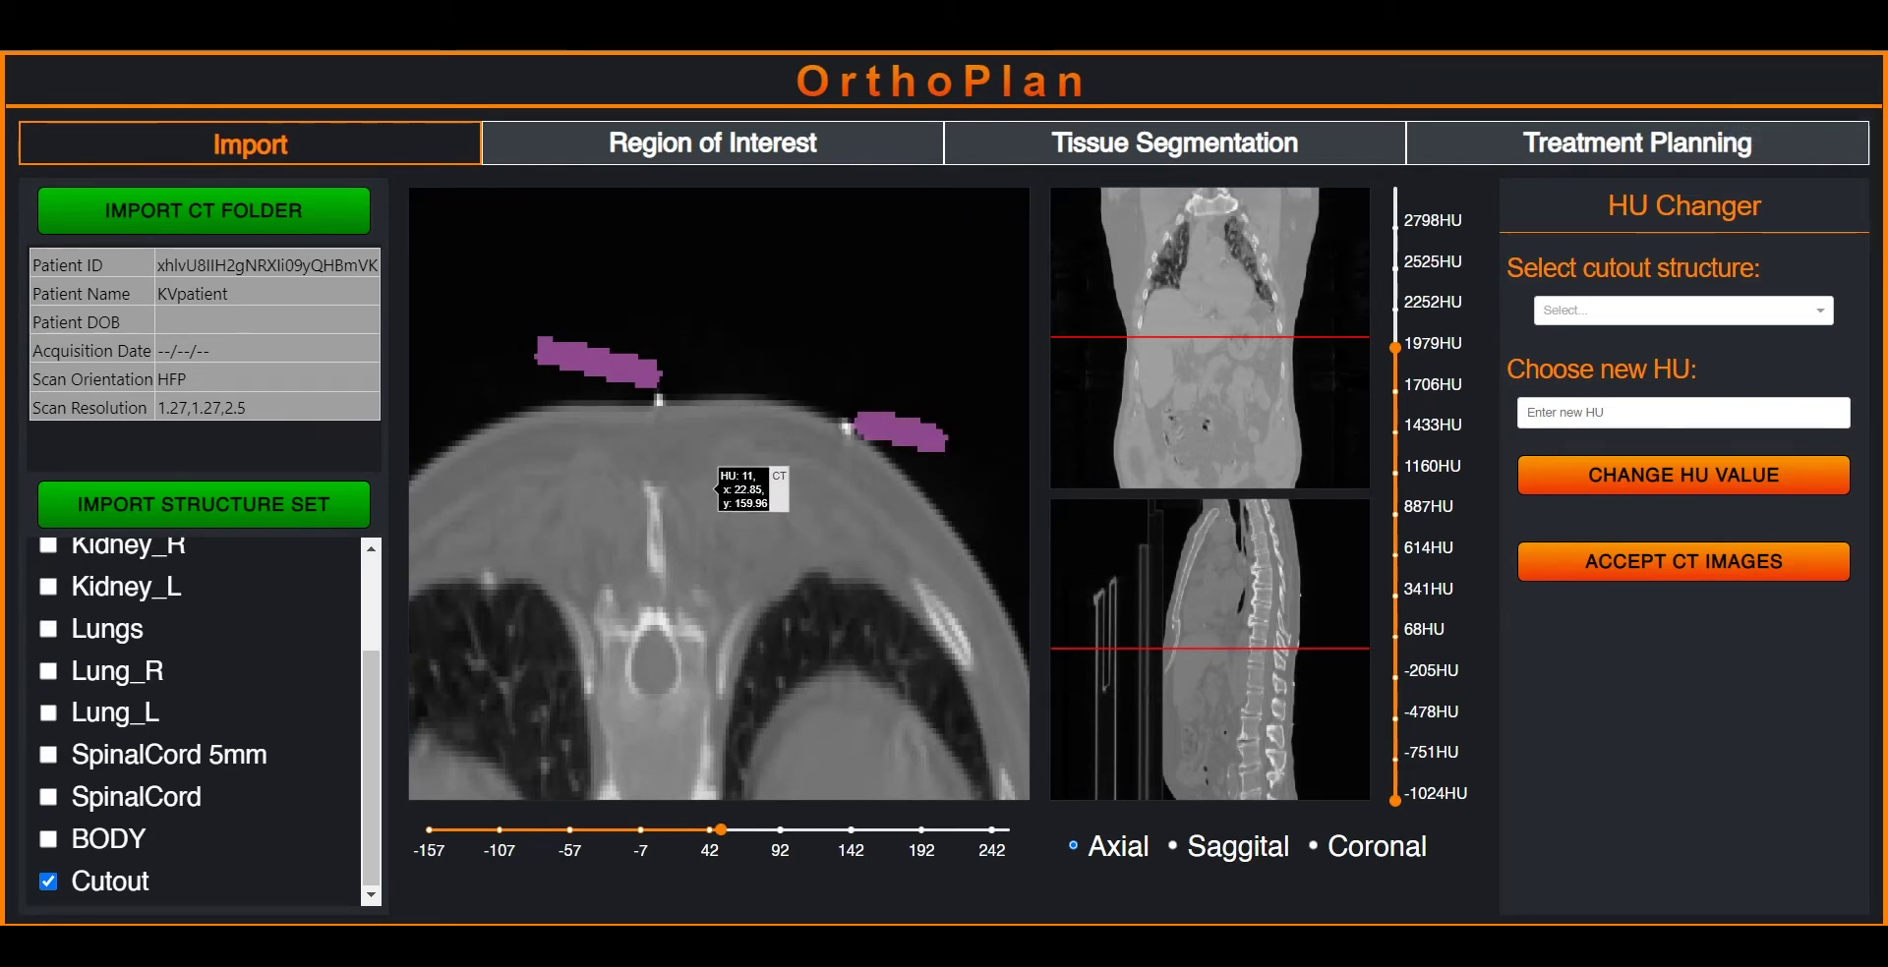
double_click(714, 488)
Change the HU value of the Cutout structure to 8335.
click(1671, 309)
scroll(1681, 408, down, 5)
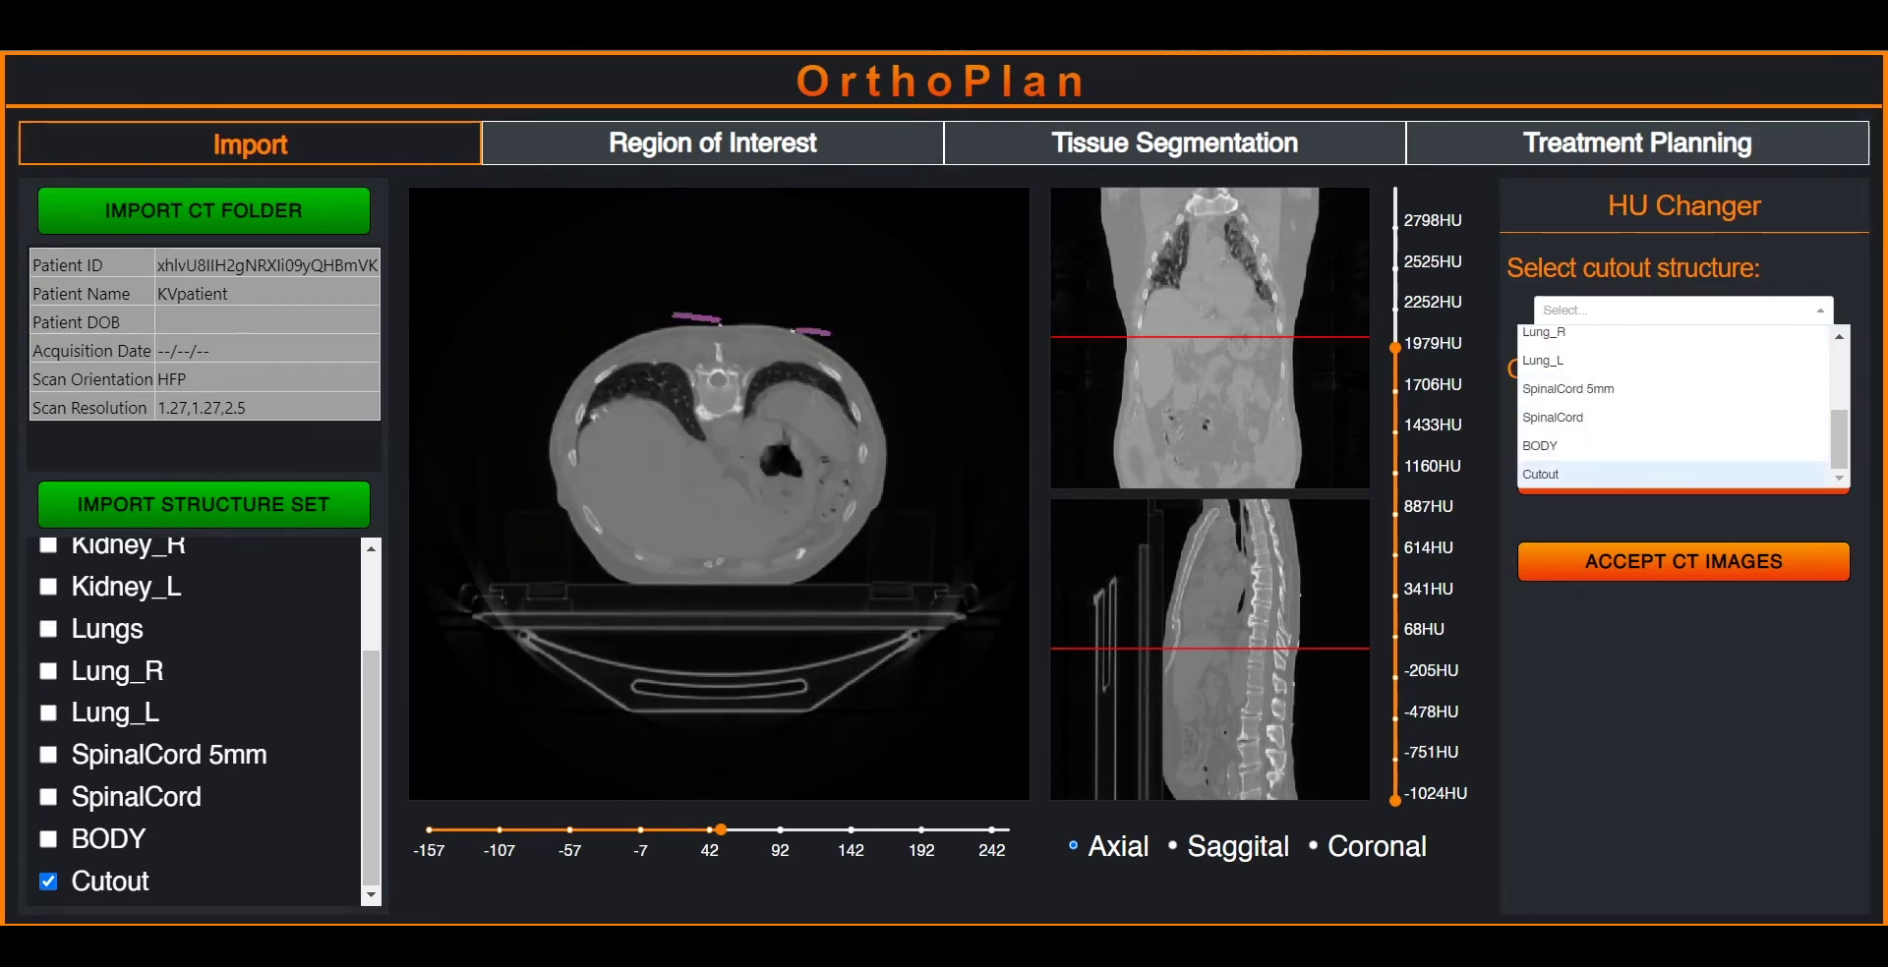
click(1573, 475)
click(1604, 413)
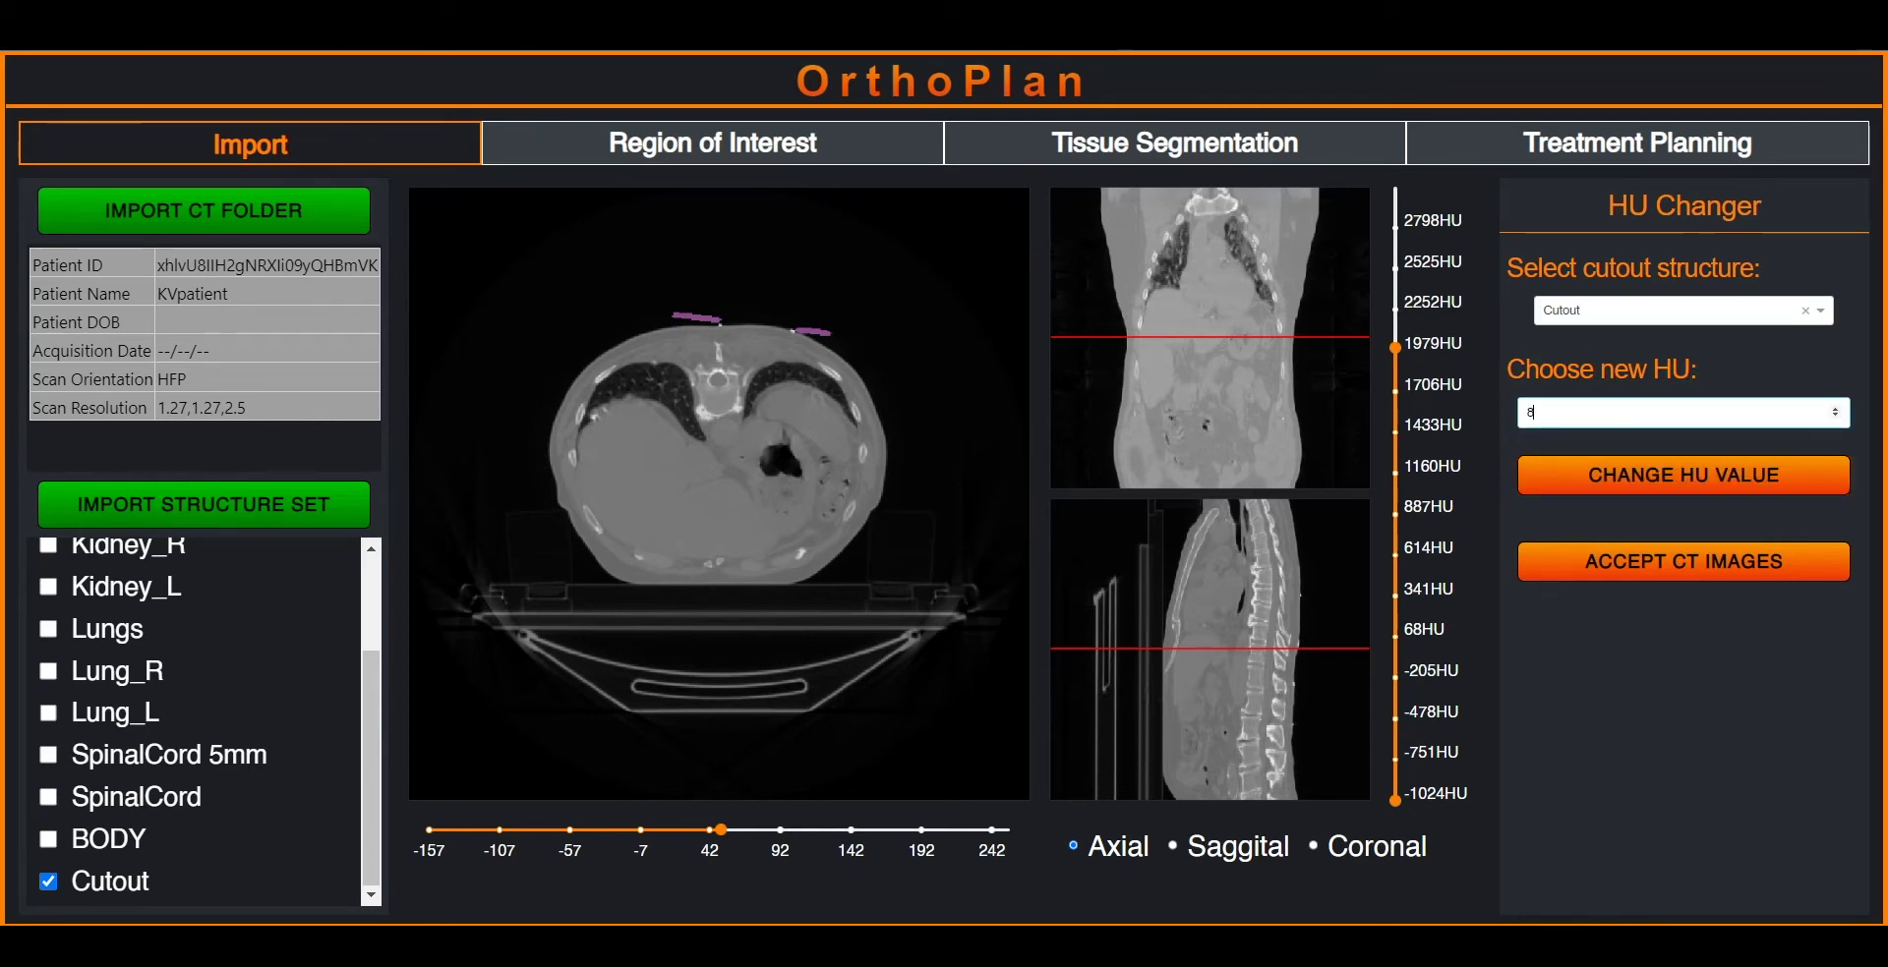
click(1683, 475)
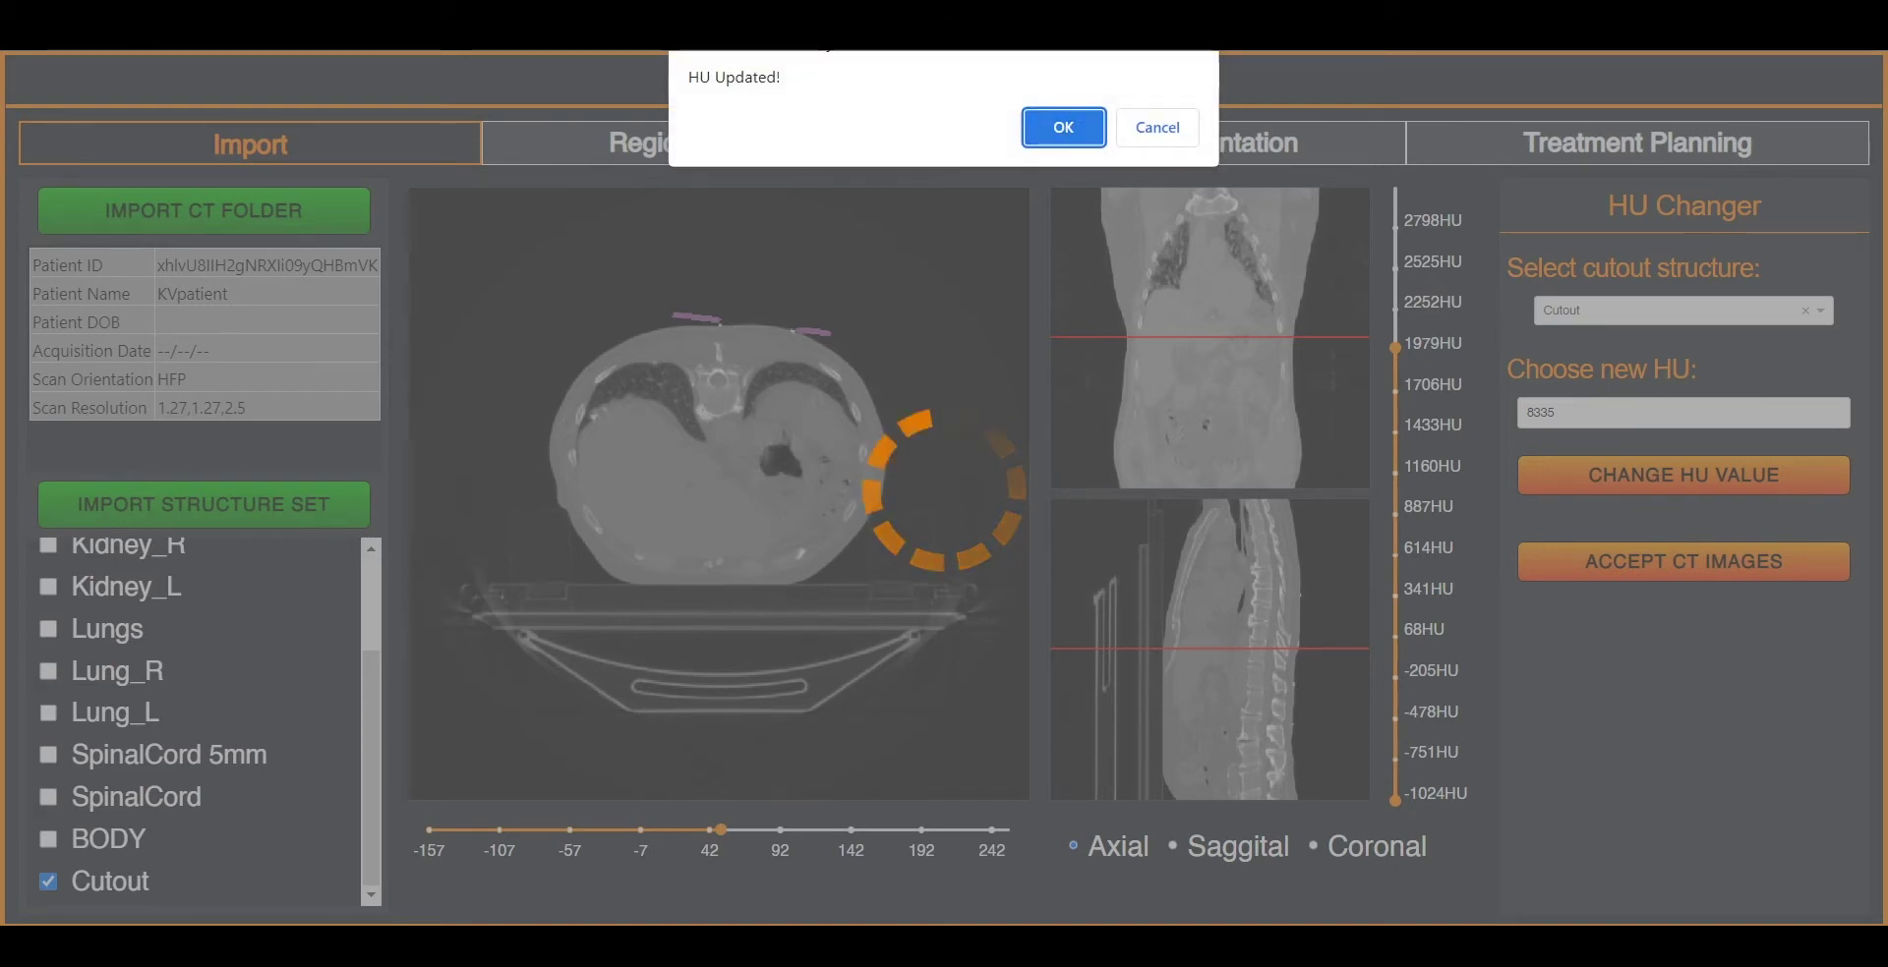
key(Return)
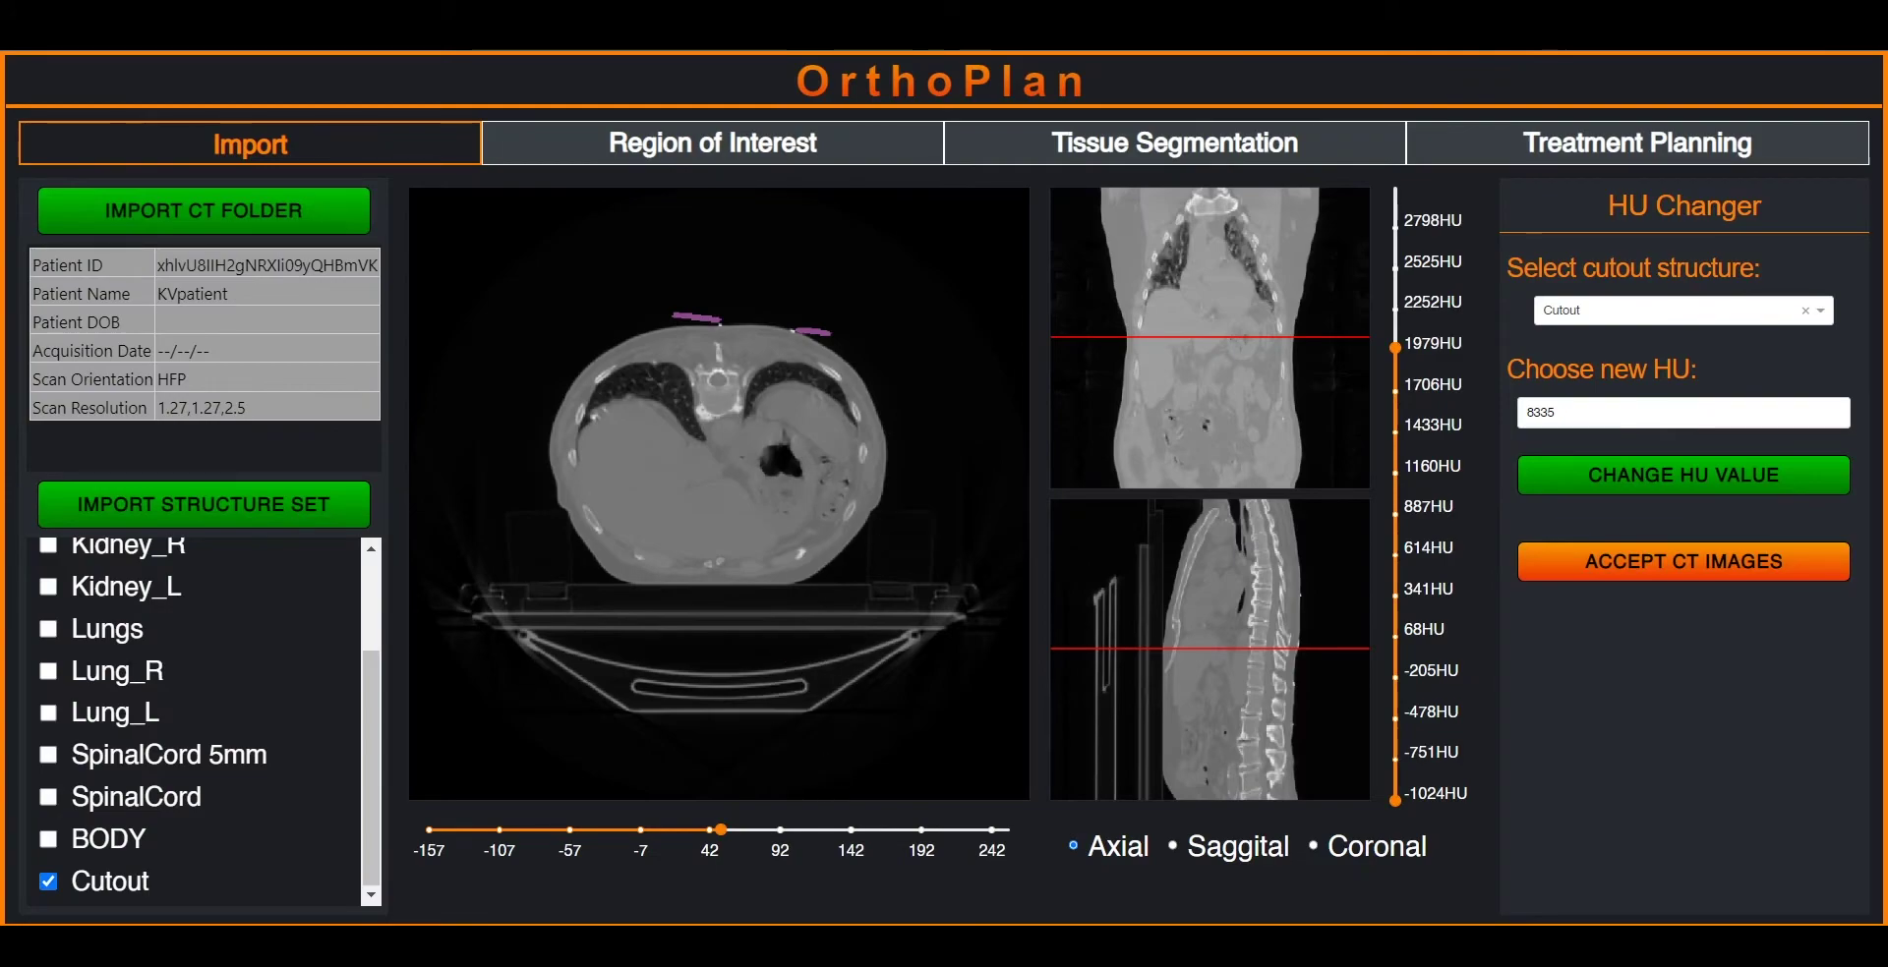
Check the modified cutout up close on an axial slice with its overlay hidden, and accept the CT images.
drag(721, 829, 727, 830)
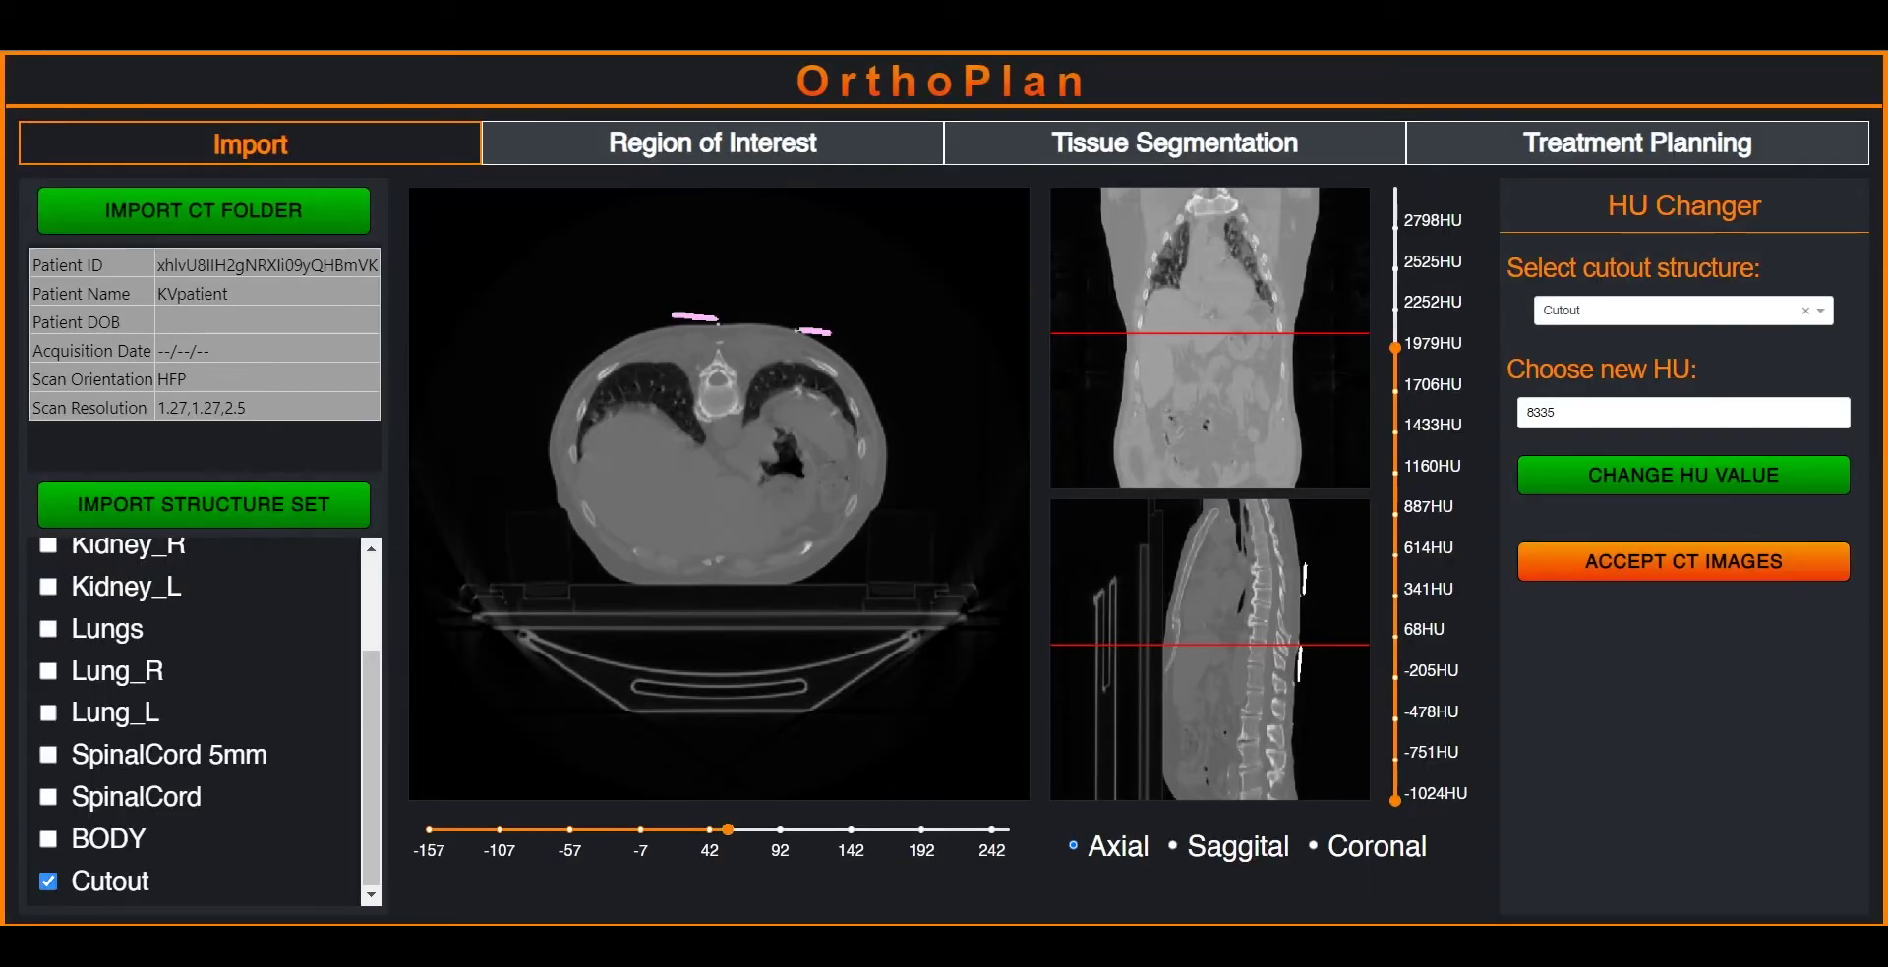
click(47, 881)
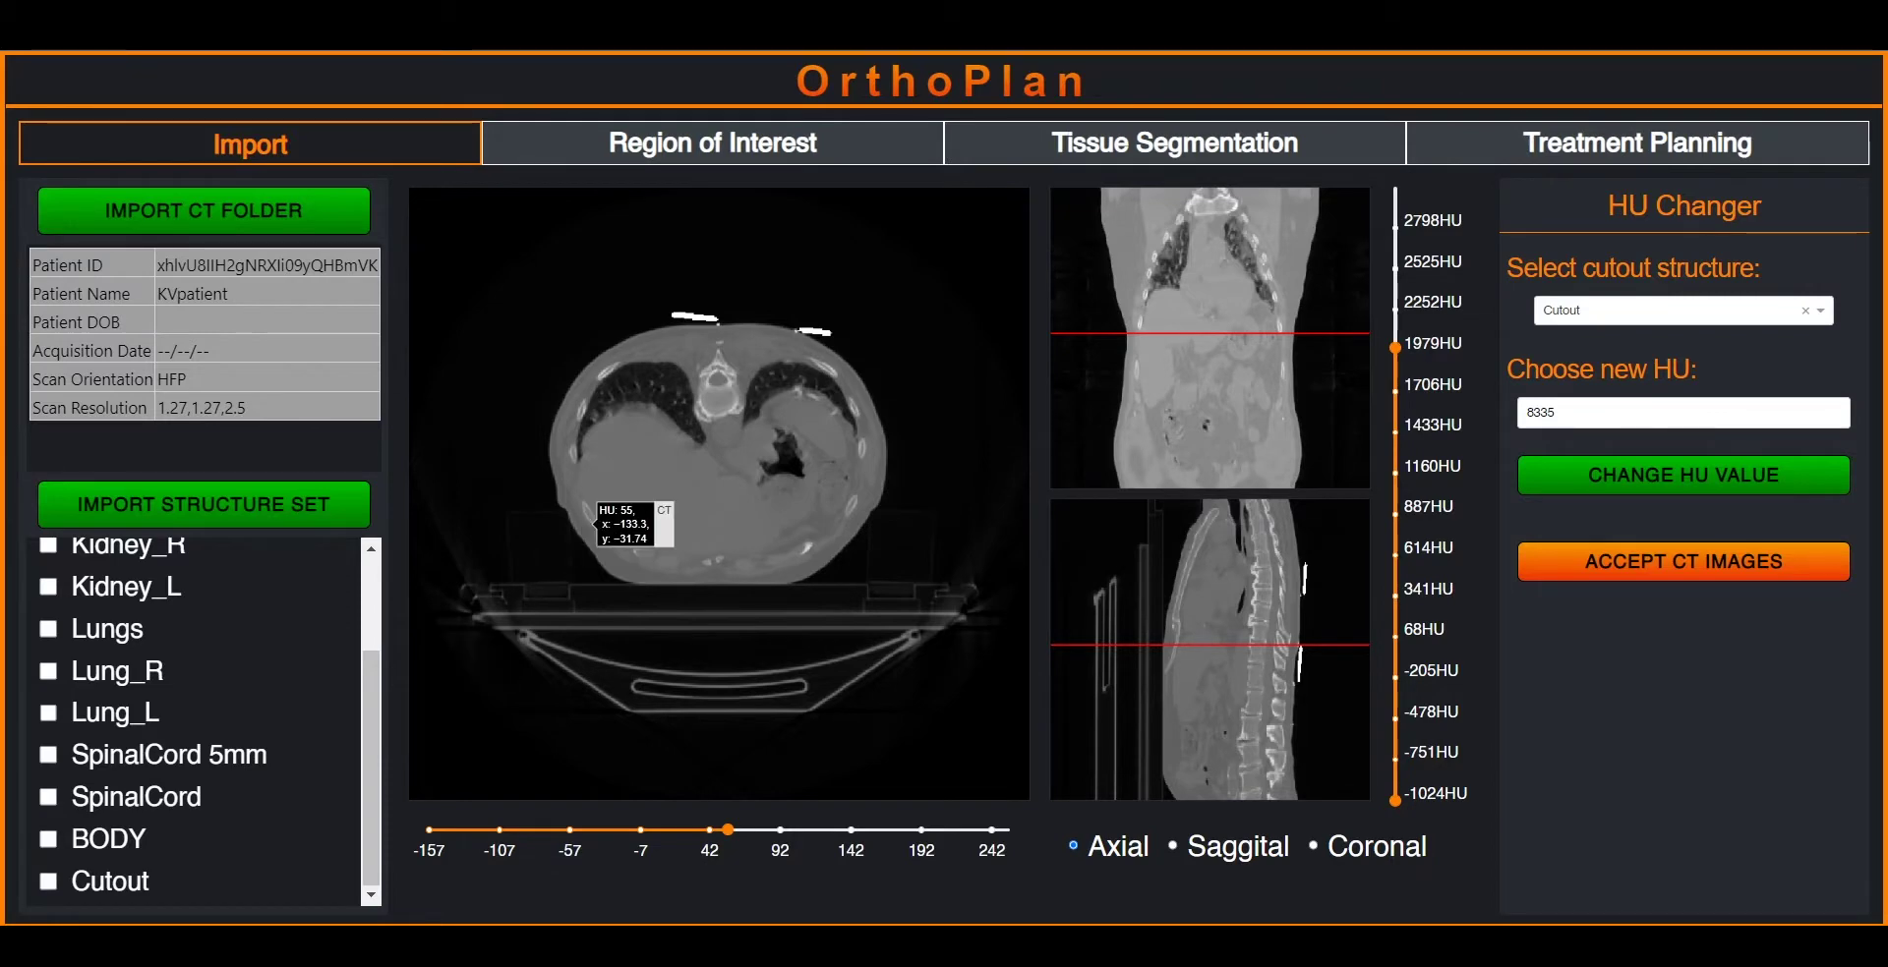
drag(543, 286, 914, 595)
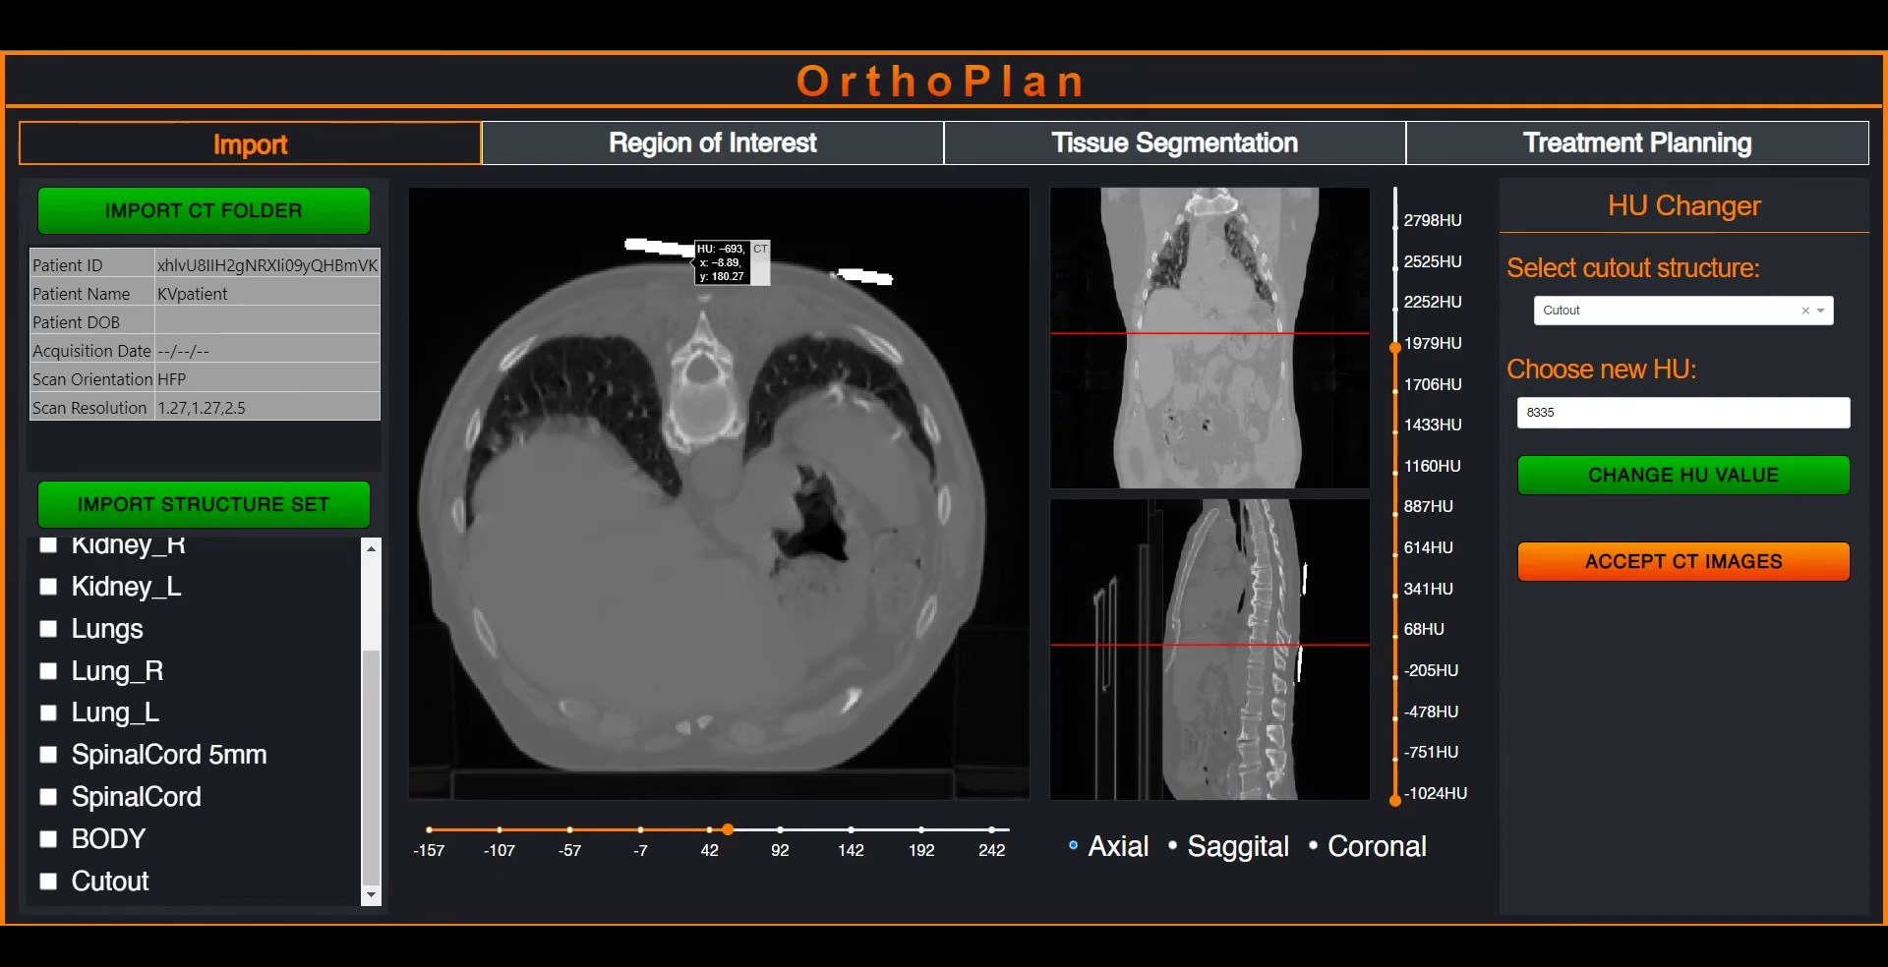
click(1683, 561)
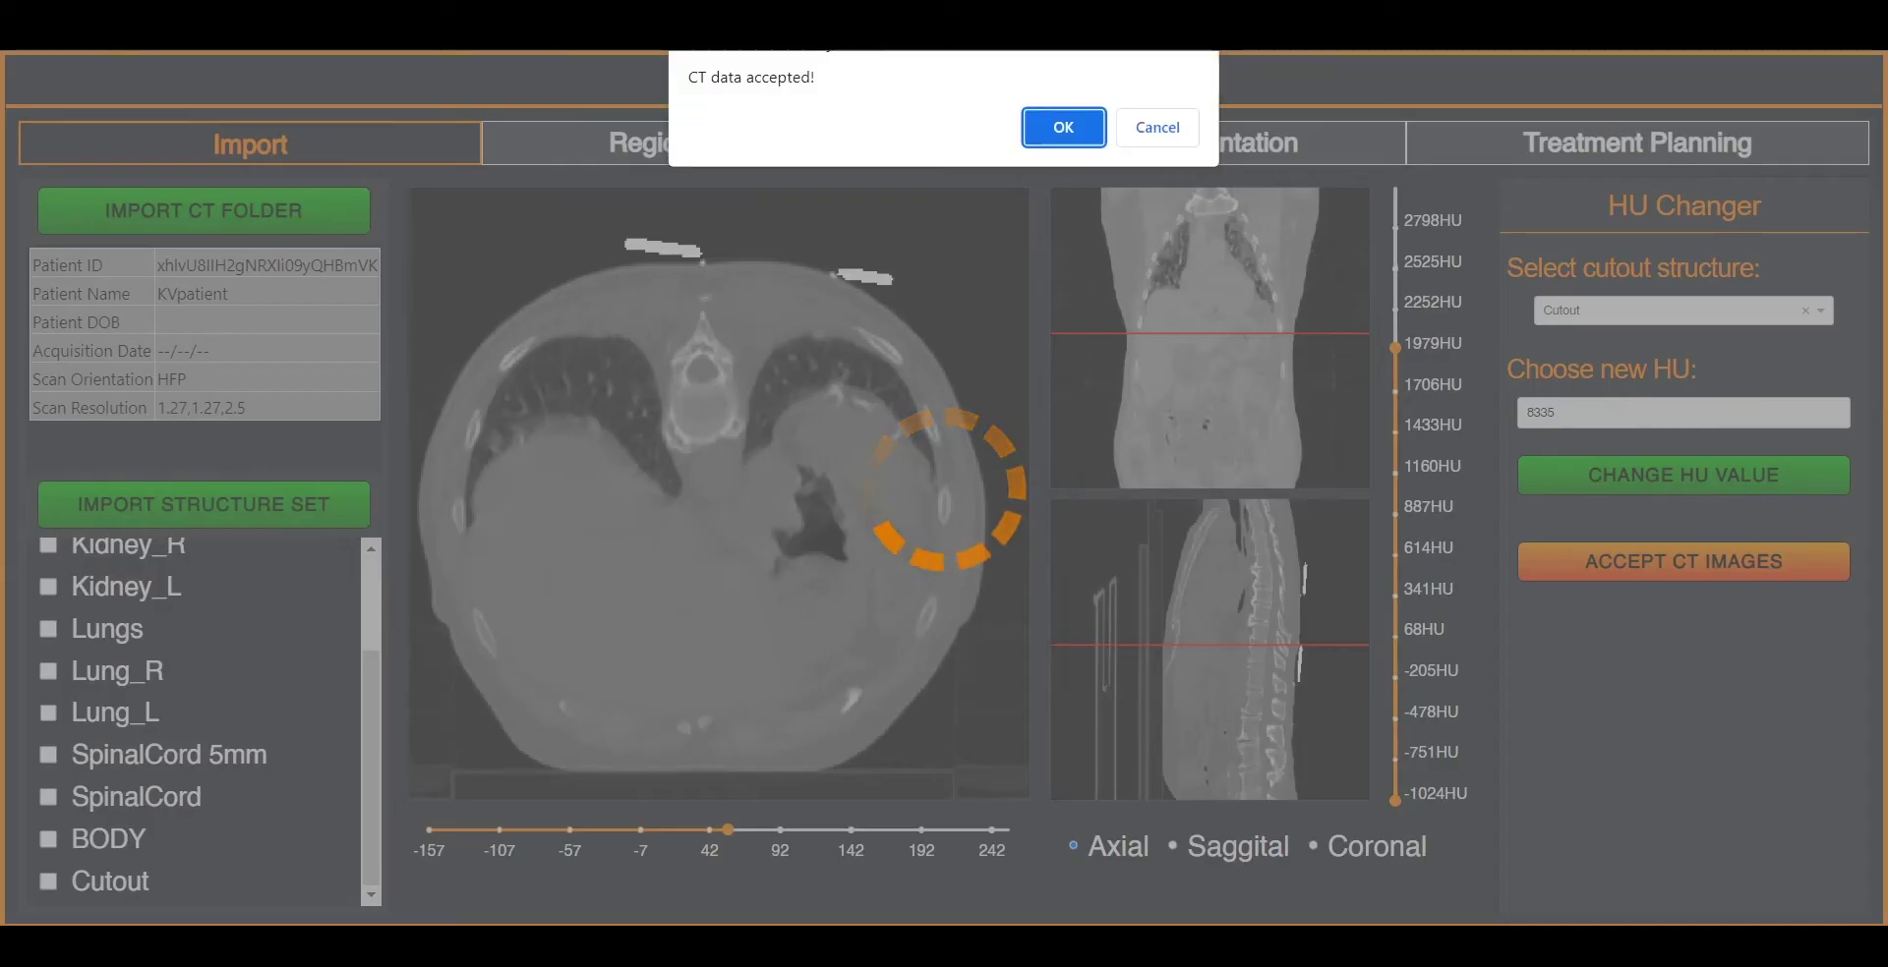
key(Return)
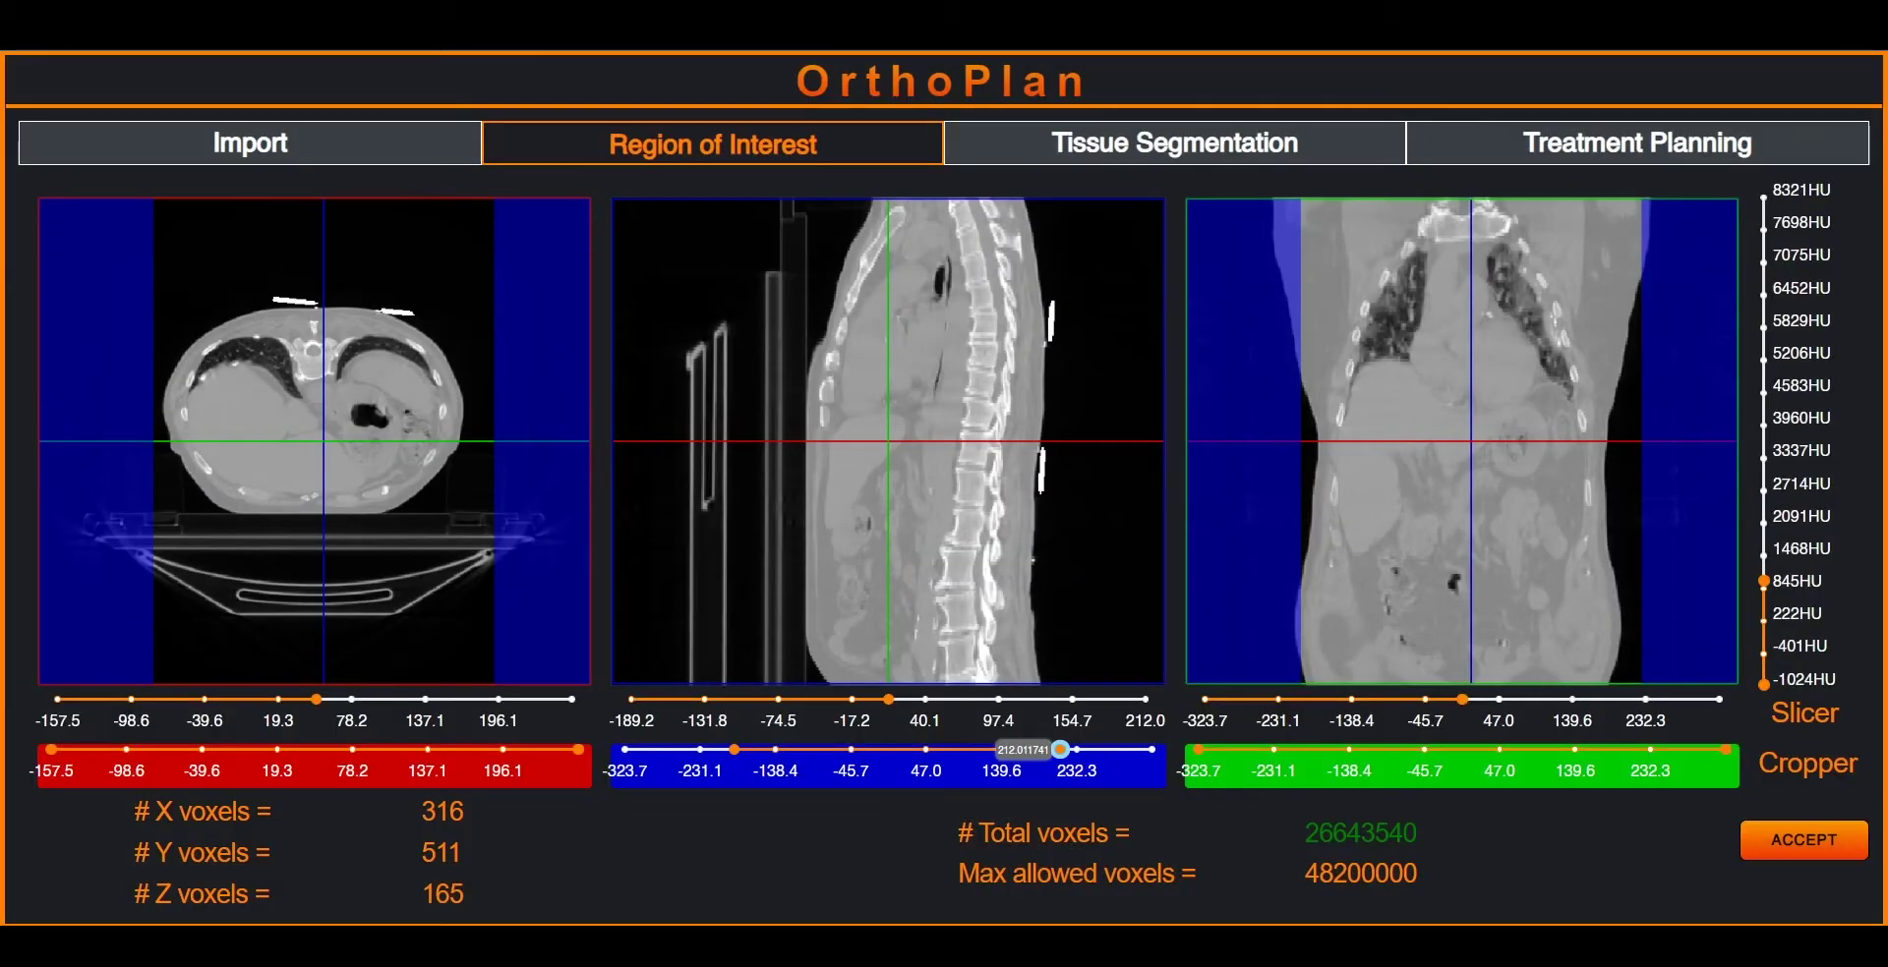
Crop the region of interest around the torso to 302 × 275 × 140 voxels in X, Y and Z, and accept it.
drag(1059, 750, 1046, 750)
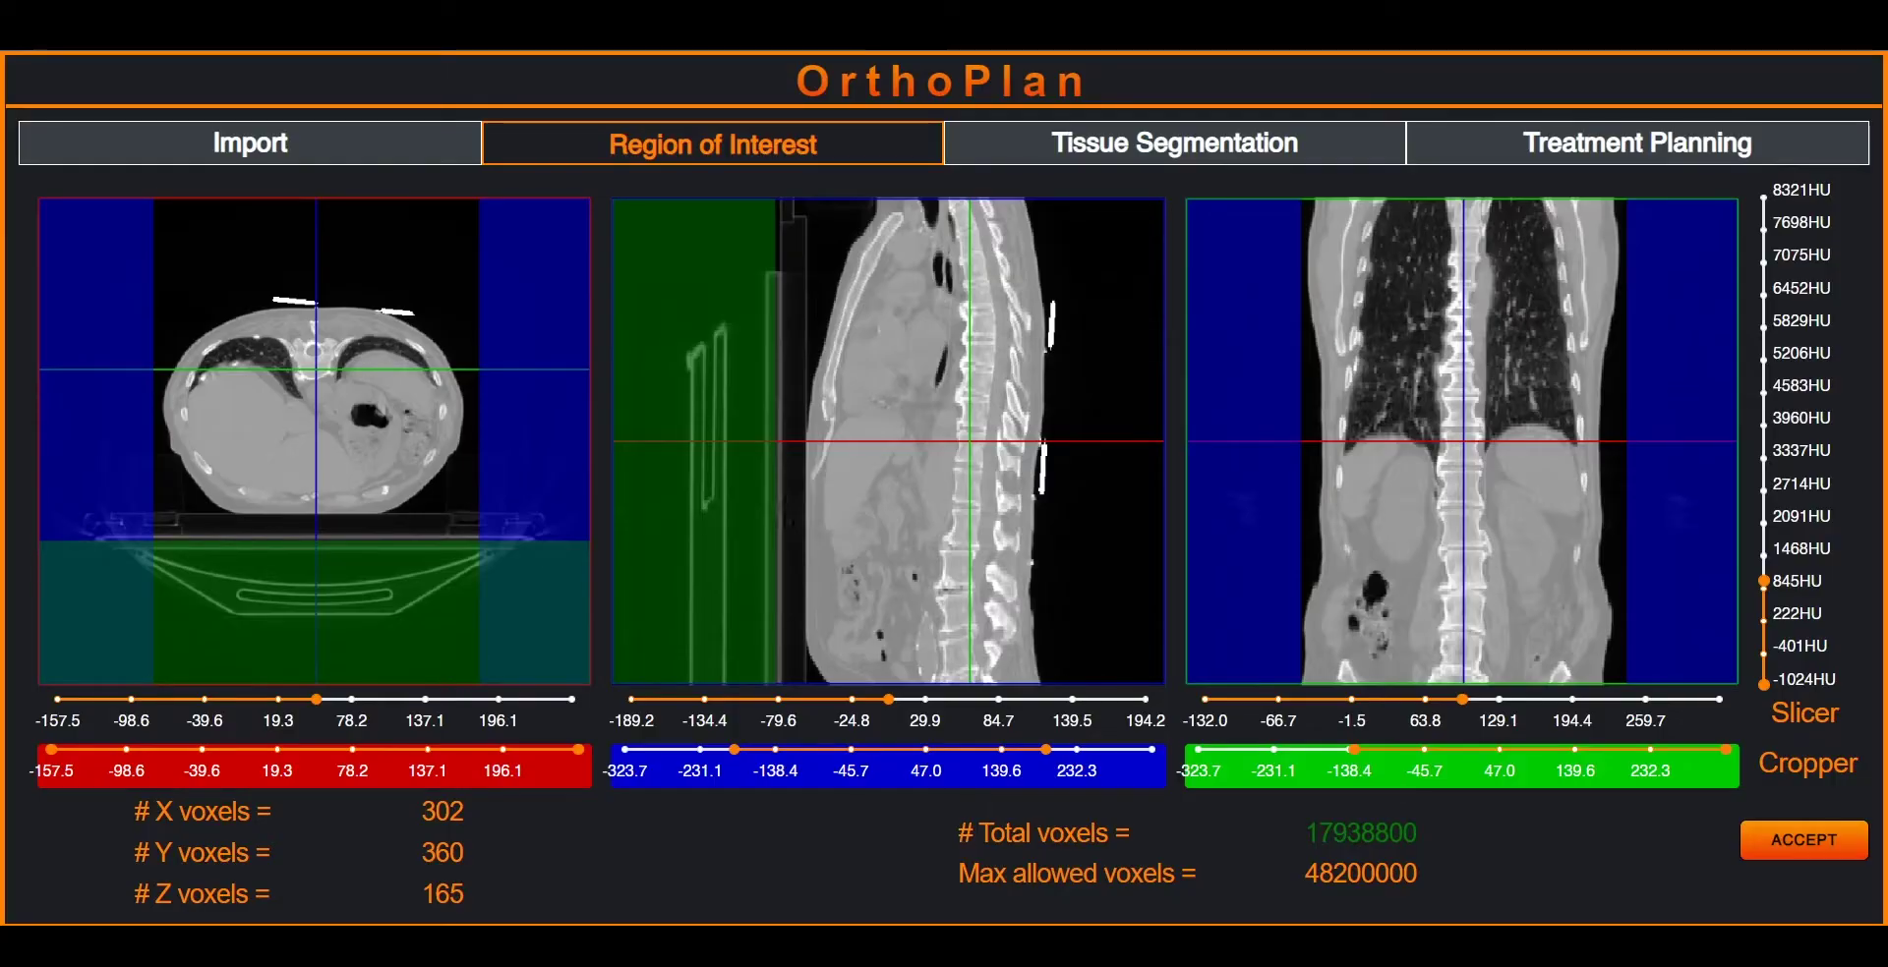
drag(1726, 750, 1686, 750)
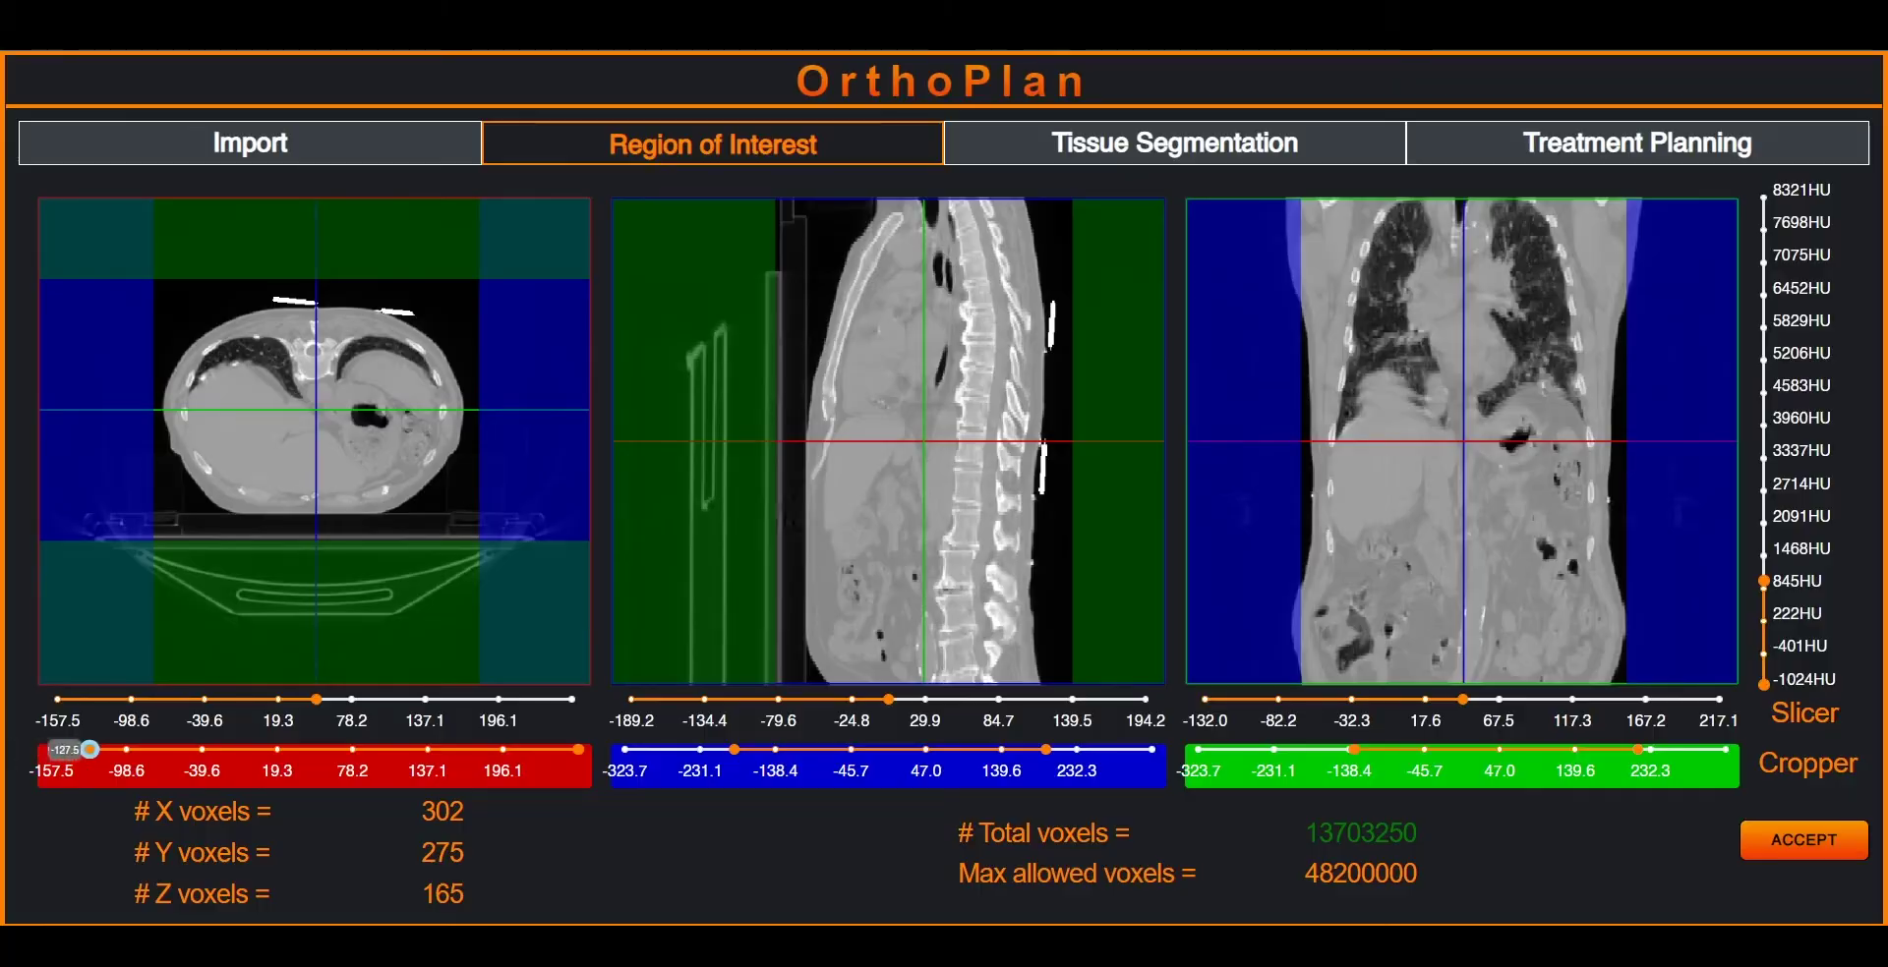
drag(76, 750, 99, 750)
drag(578, 750, 546, 750)
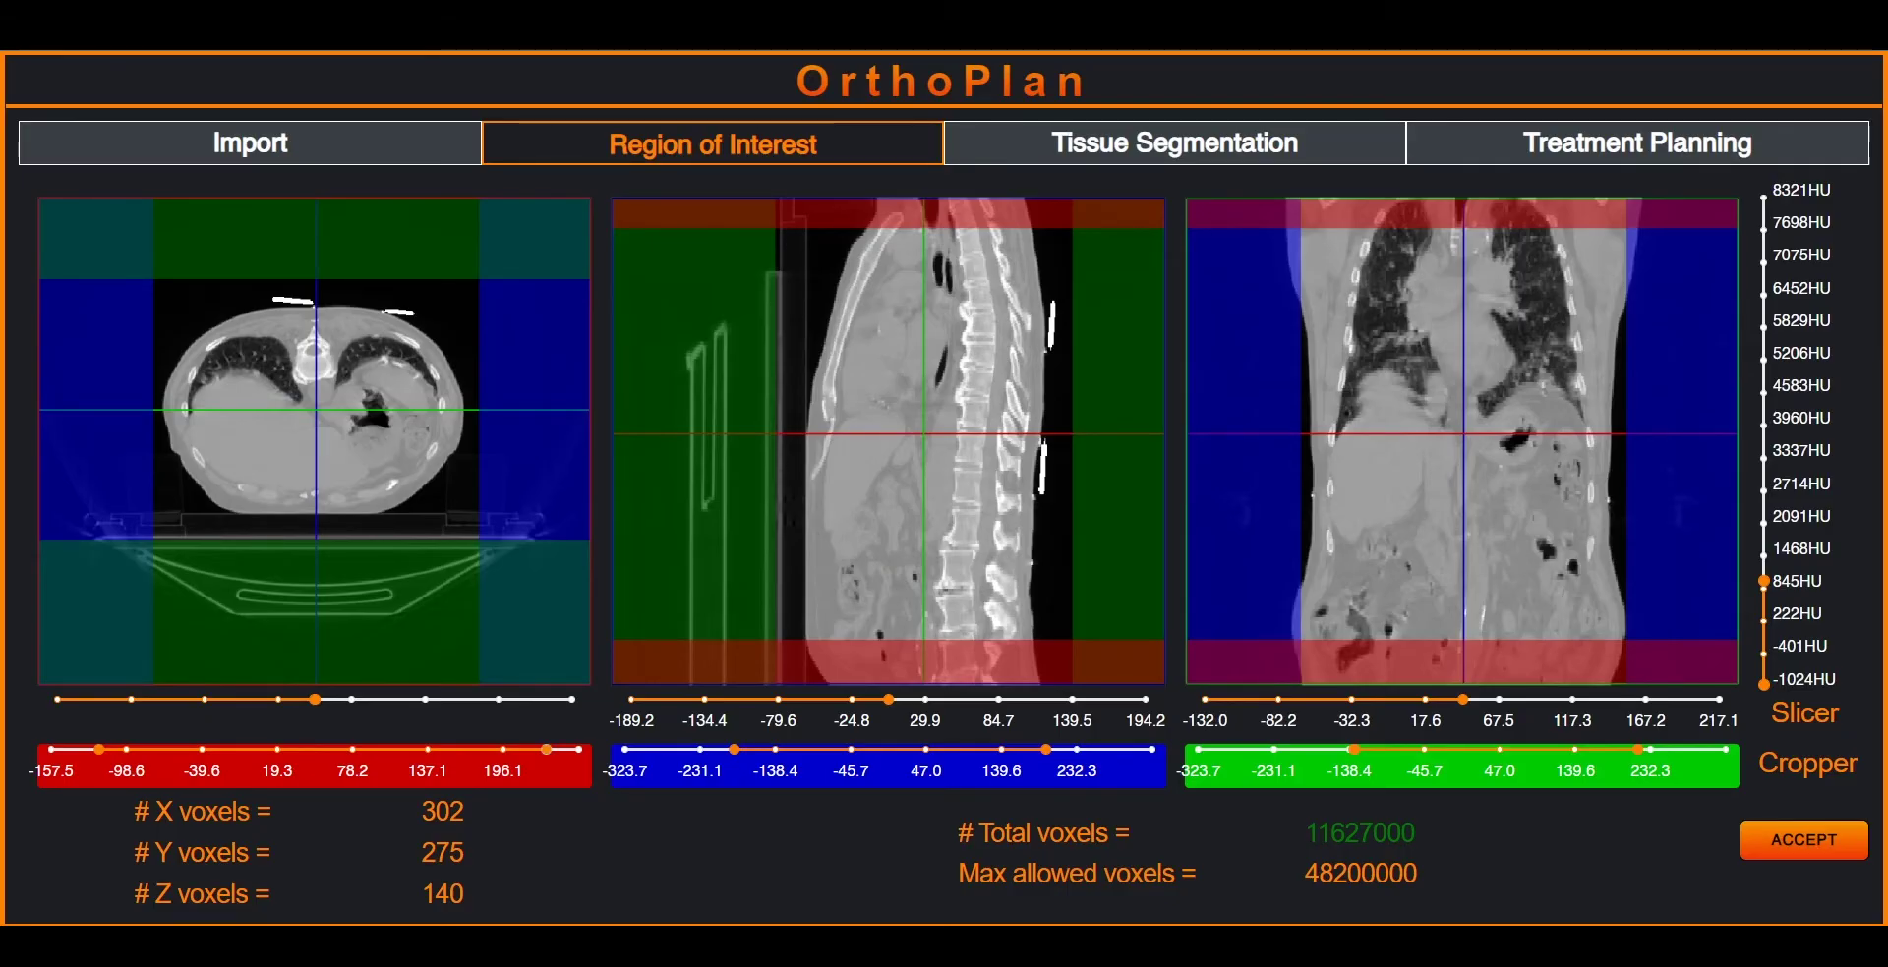
click(1803, 841)
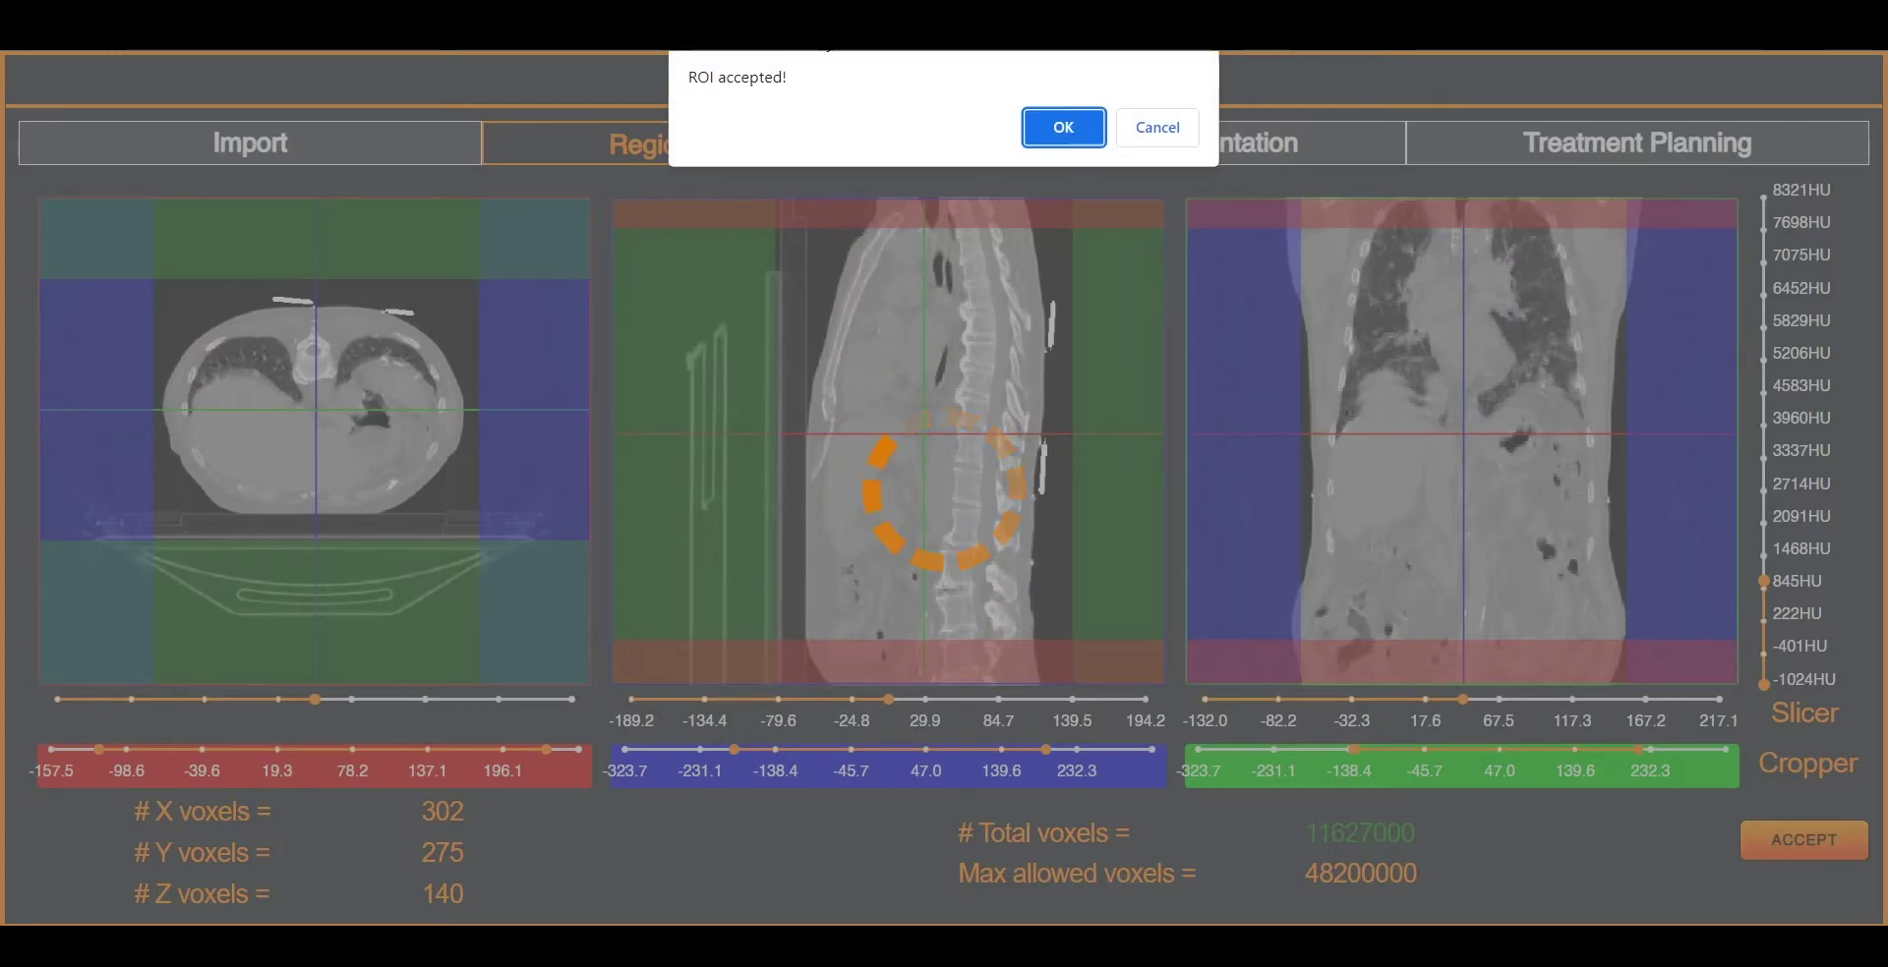
key(Return)
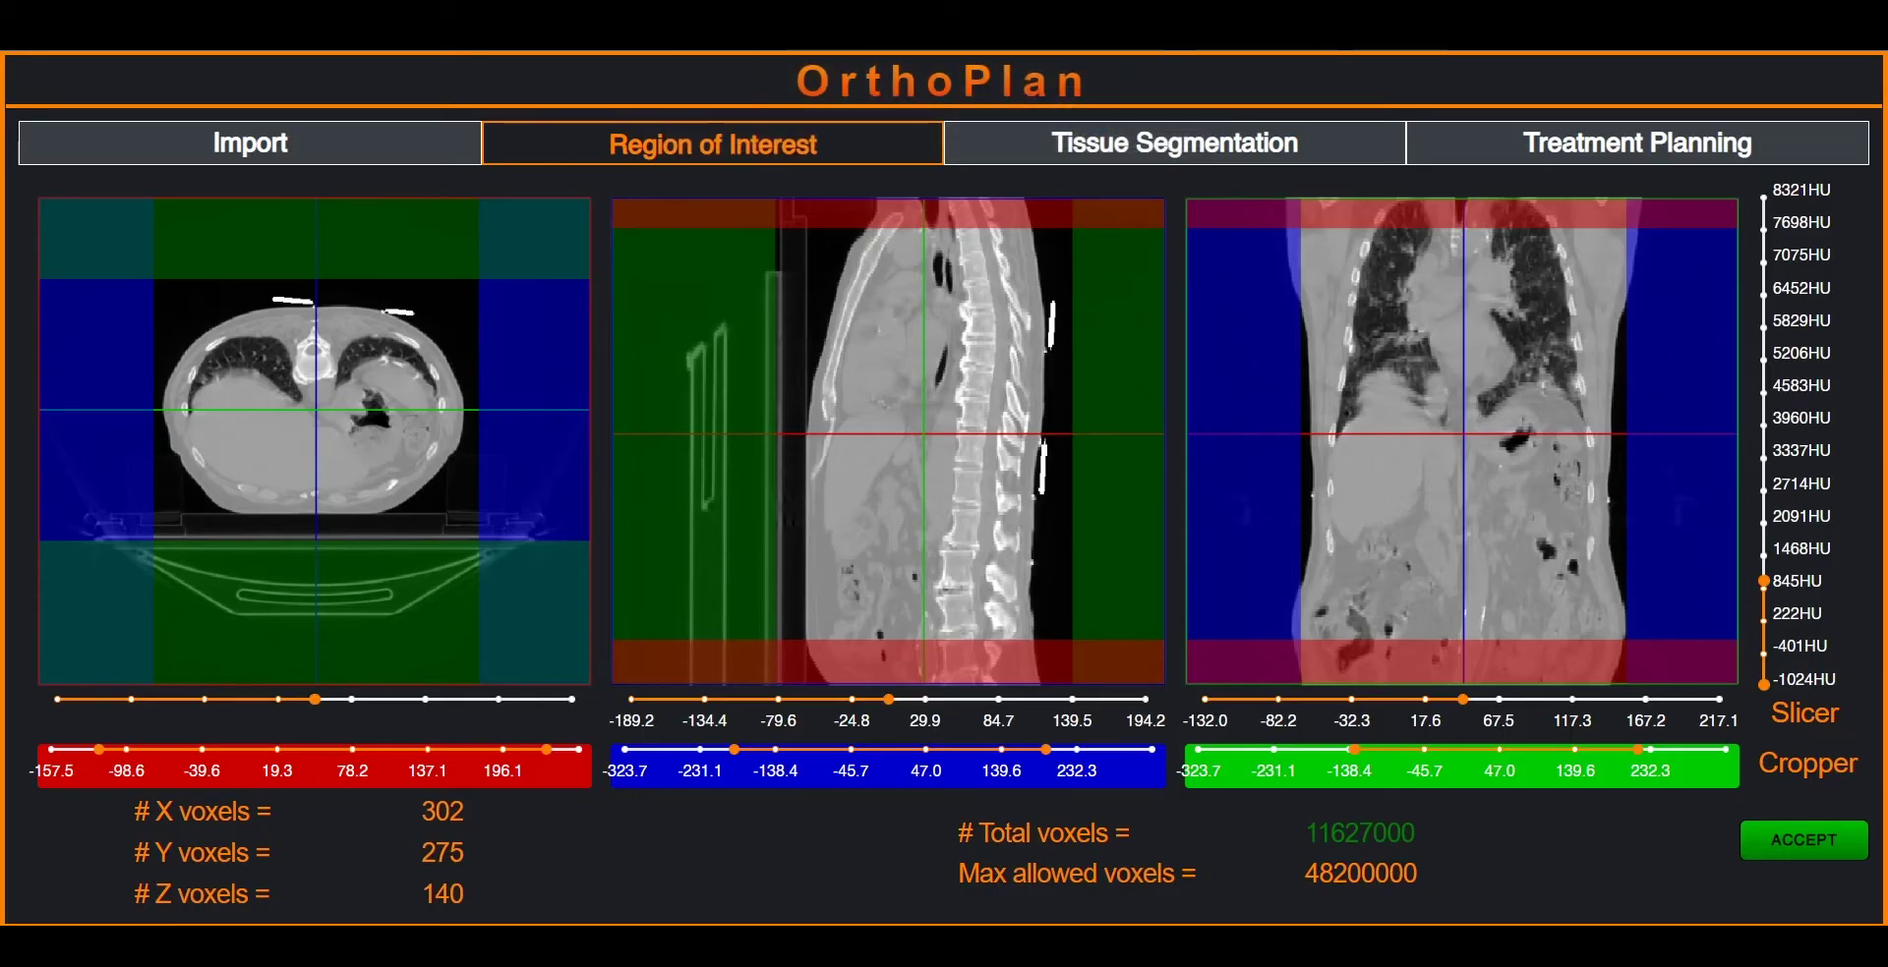
Open the tissue segmentation stage and examine the HU-to-density curve magnified over its low HU range.
click(1175, 143)
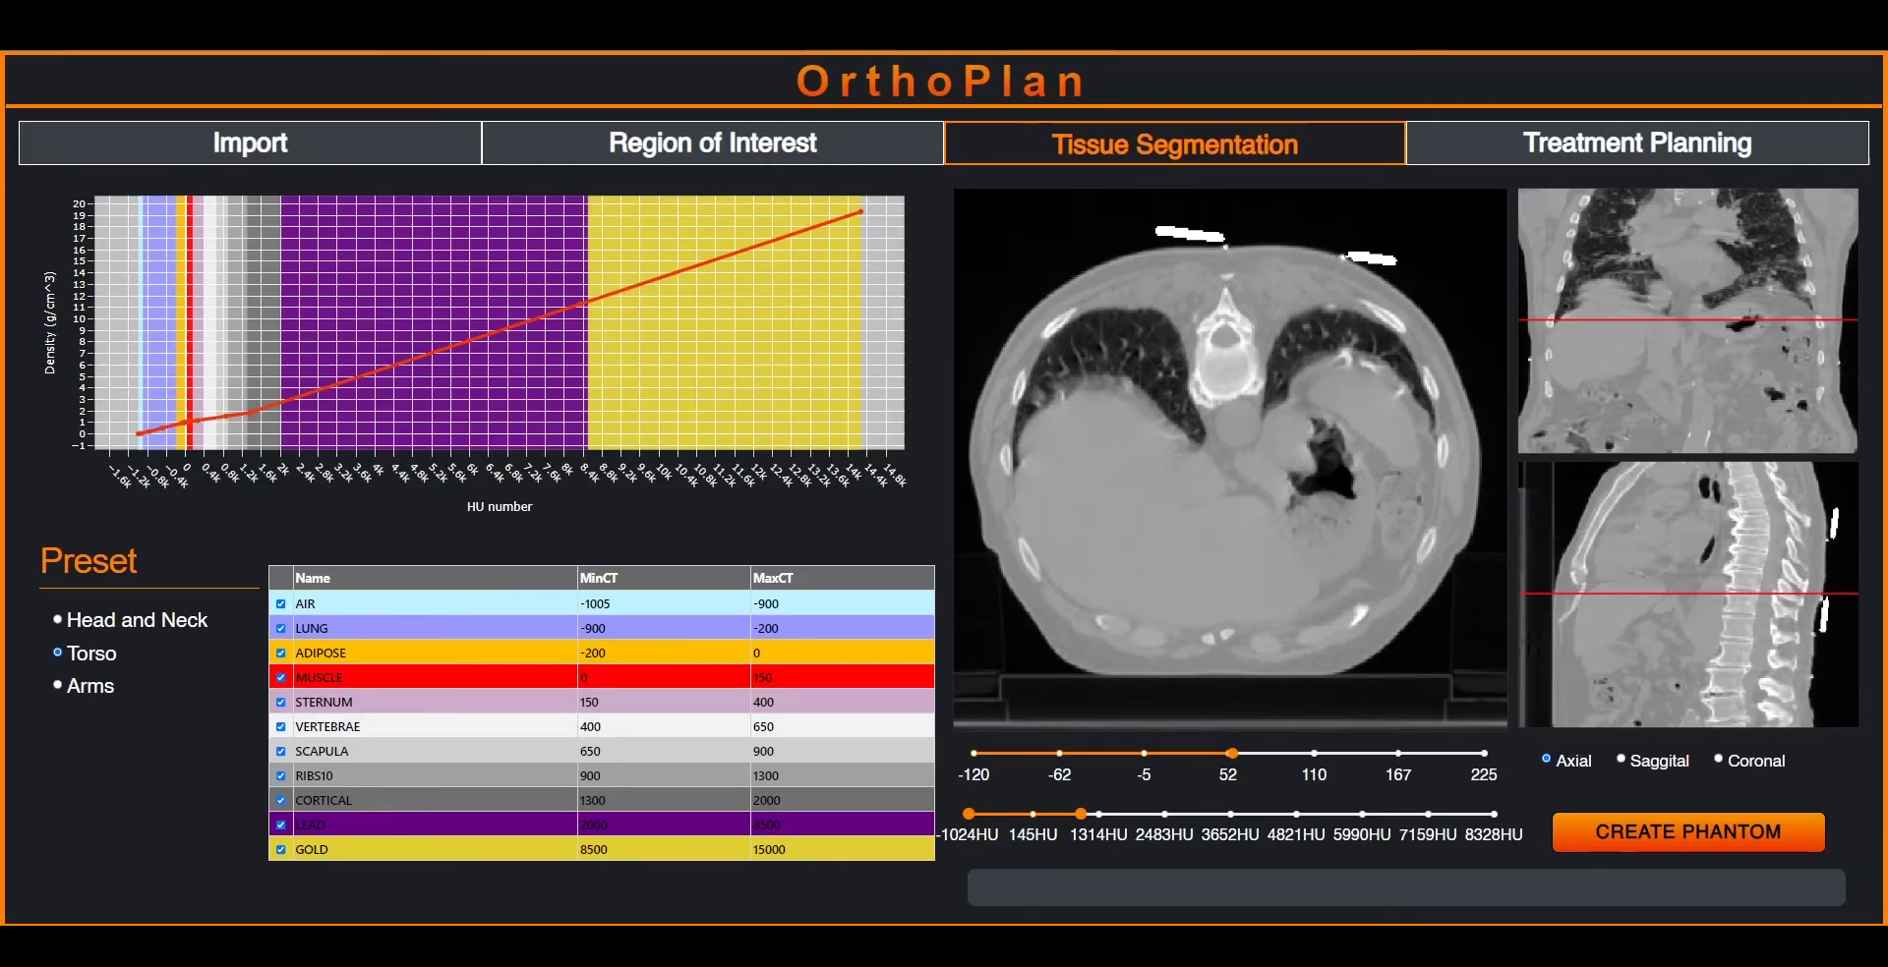
drag(119, 375, 318, 449)
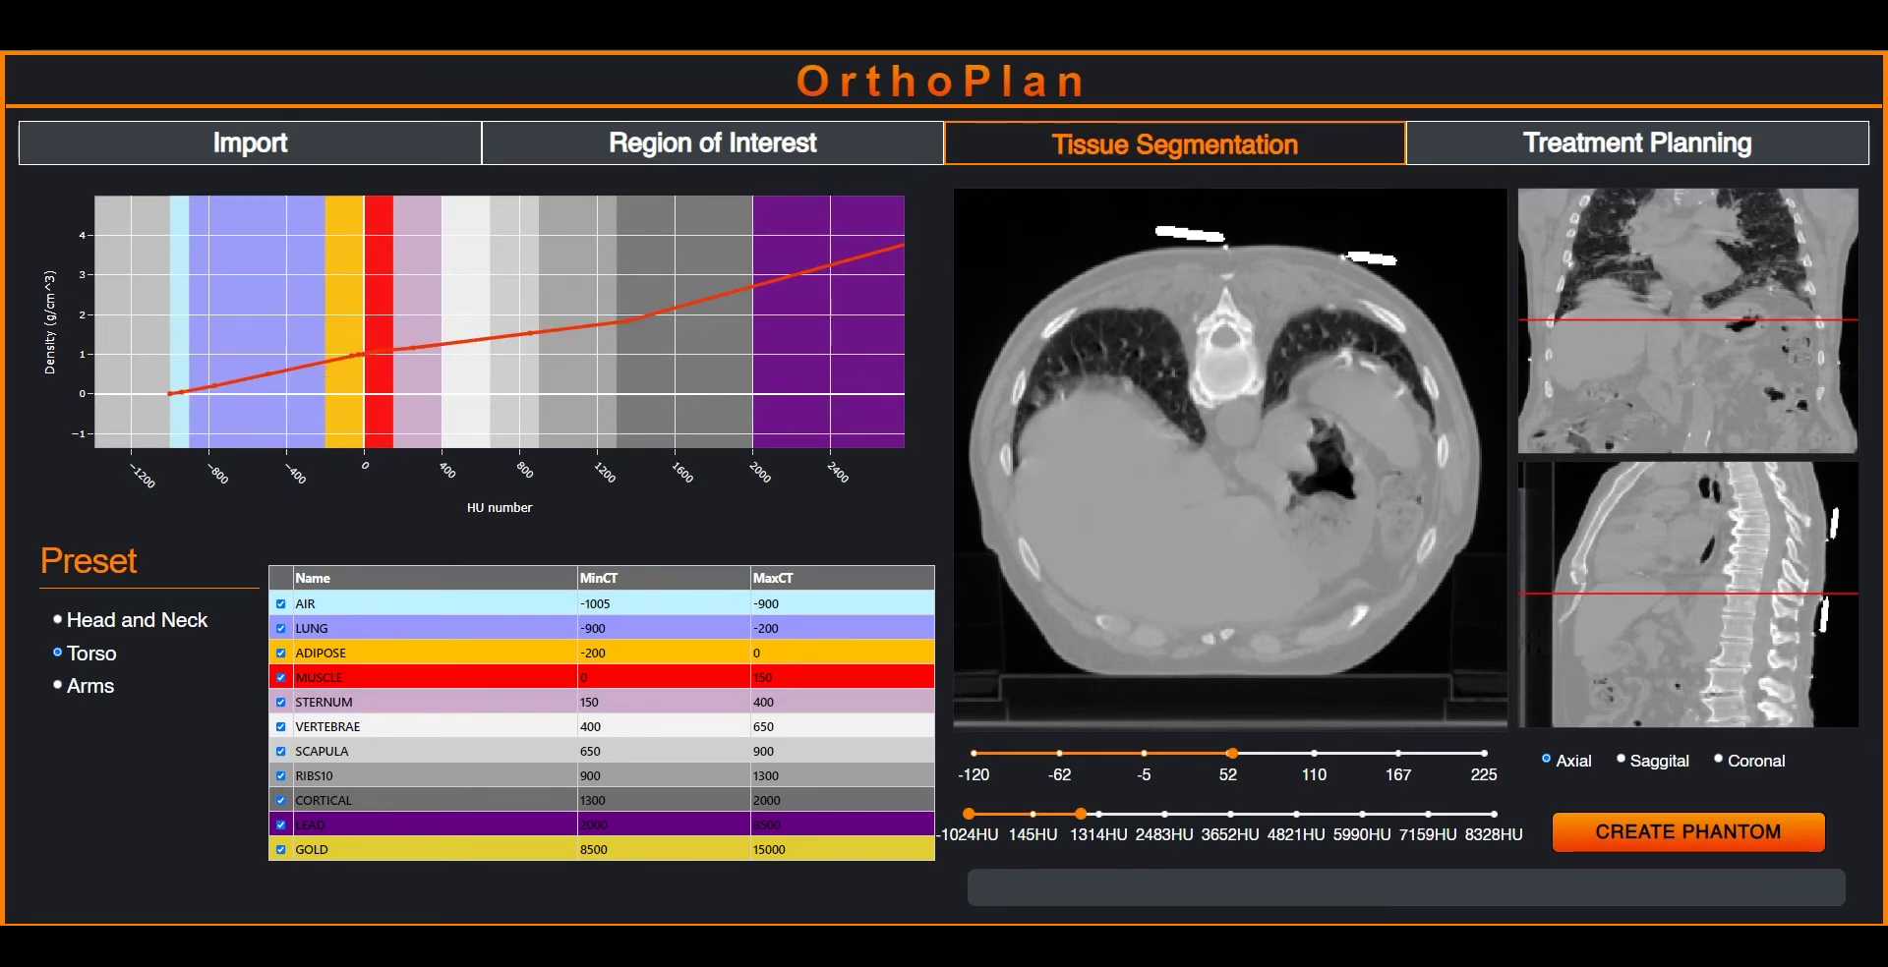
double_click(499, 325)
mouse_move(1128, 522)
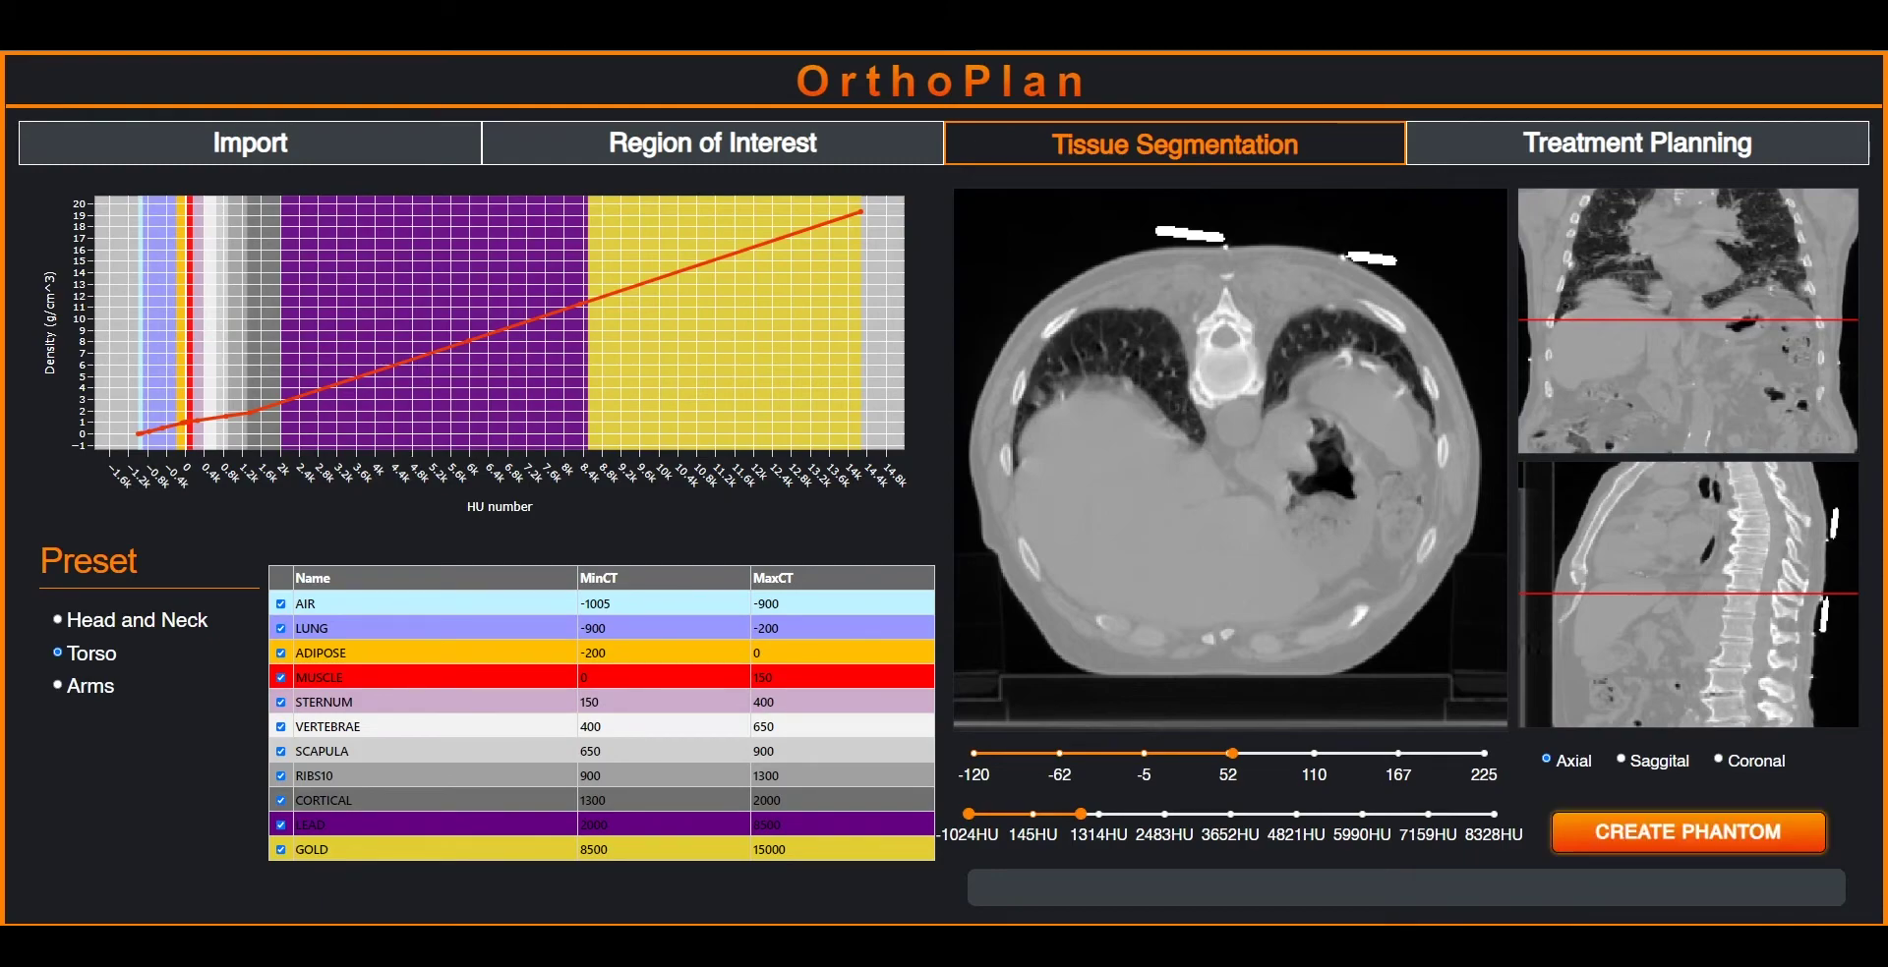
Create the CT phantom as a DOSXYZnrc file named phantom in the KV_phantom folder, and open the treatment planning stage.
click(1687, 832)
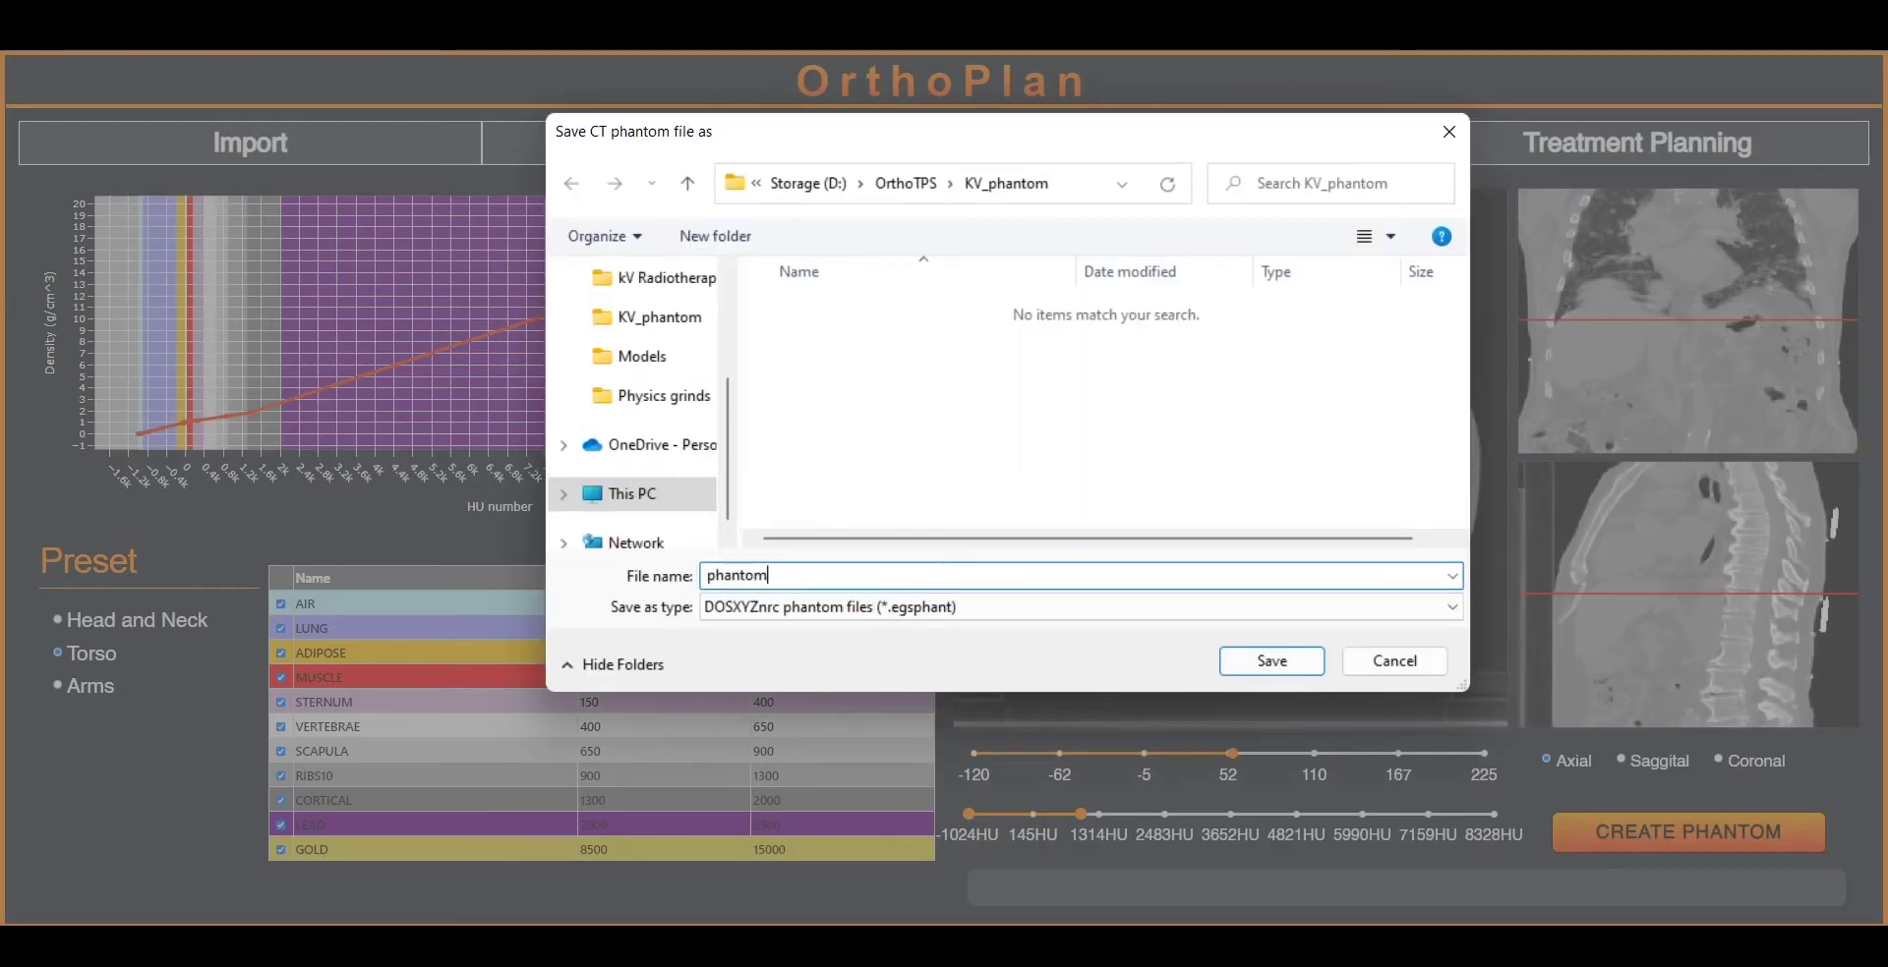
key(Return)
key(Return)
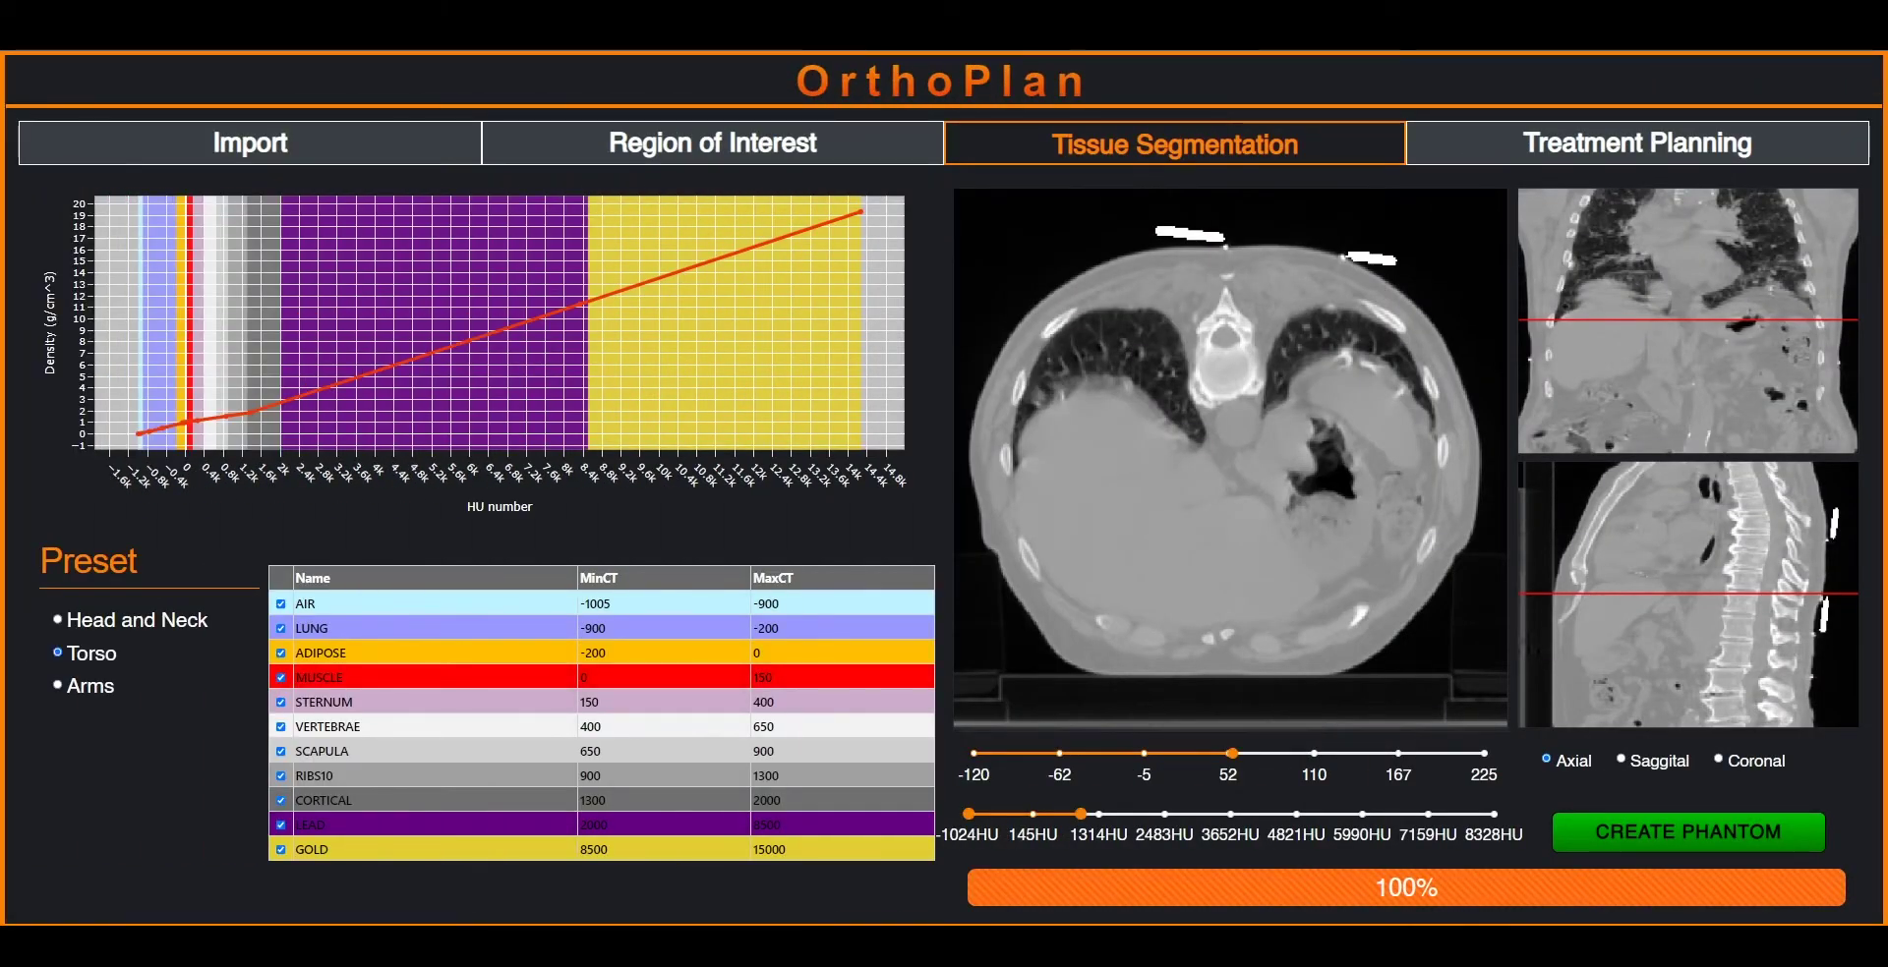
click(1636, 144)
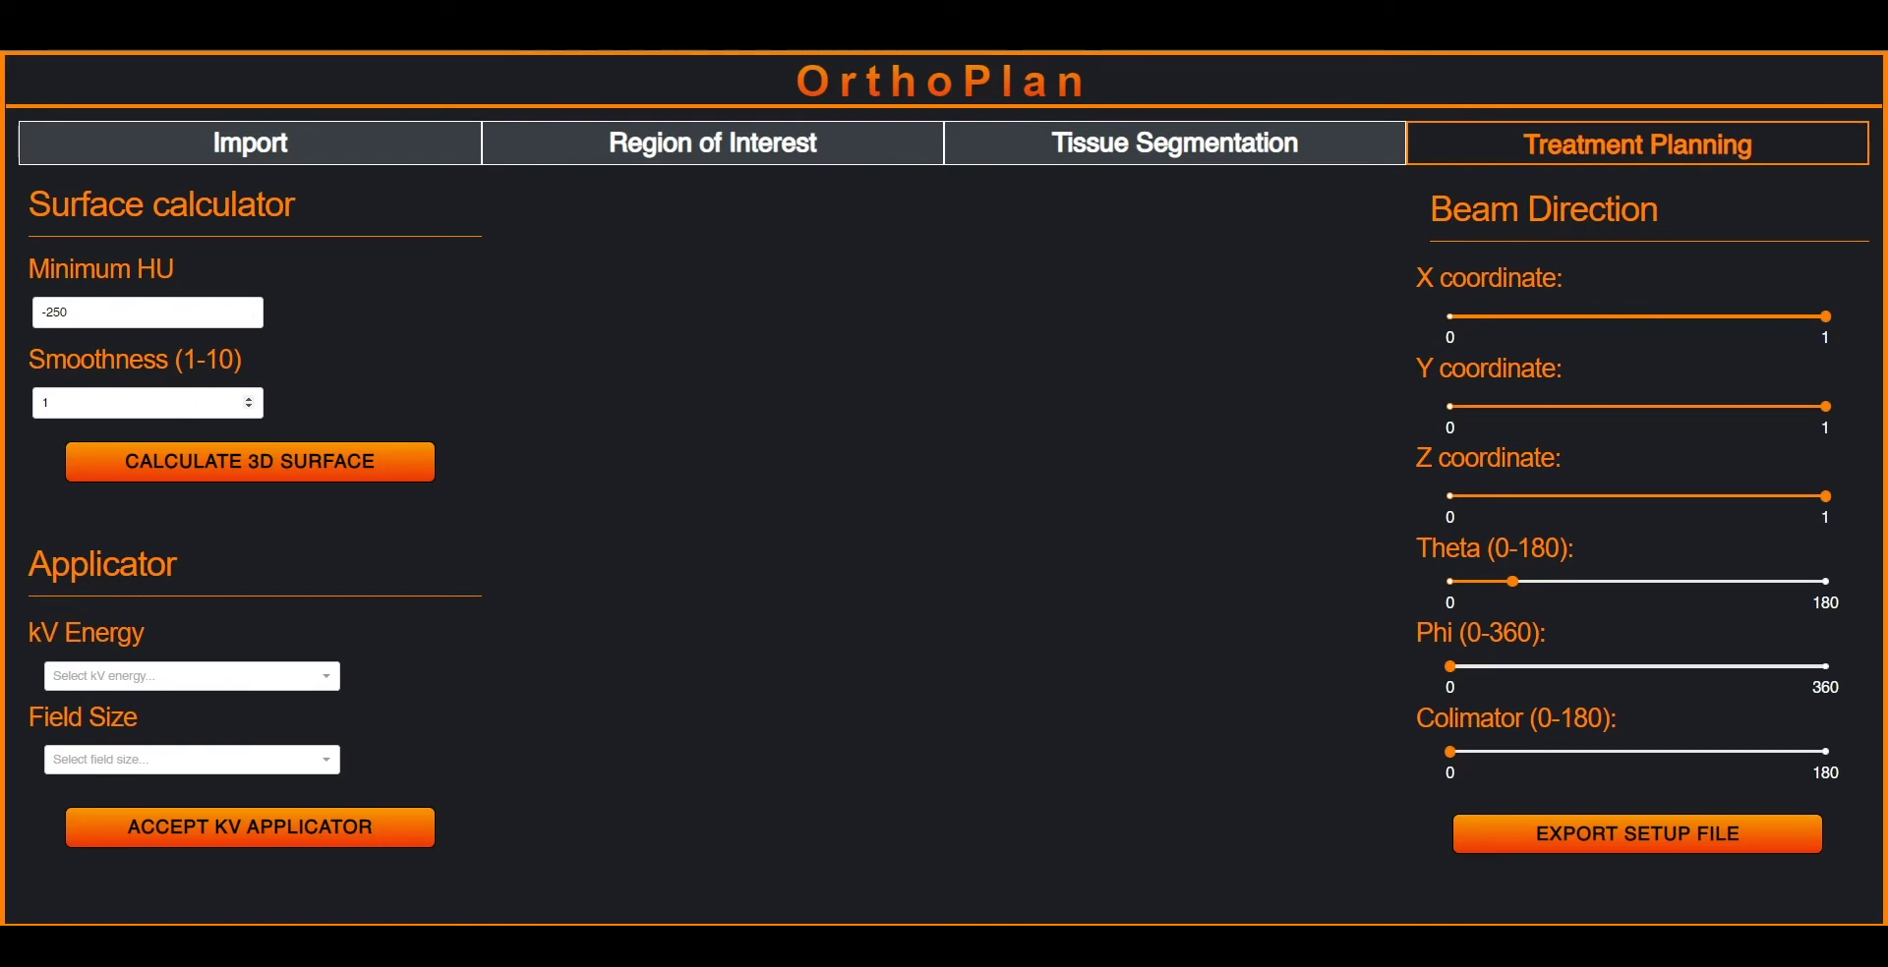
Calculate the 3D surface with minimum HU -250 and smoothness 1, and accept the 100 kV applicator with 14 cm diameter and 30 cm SSD.
click(249, 462)
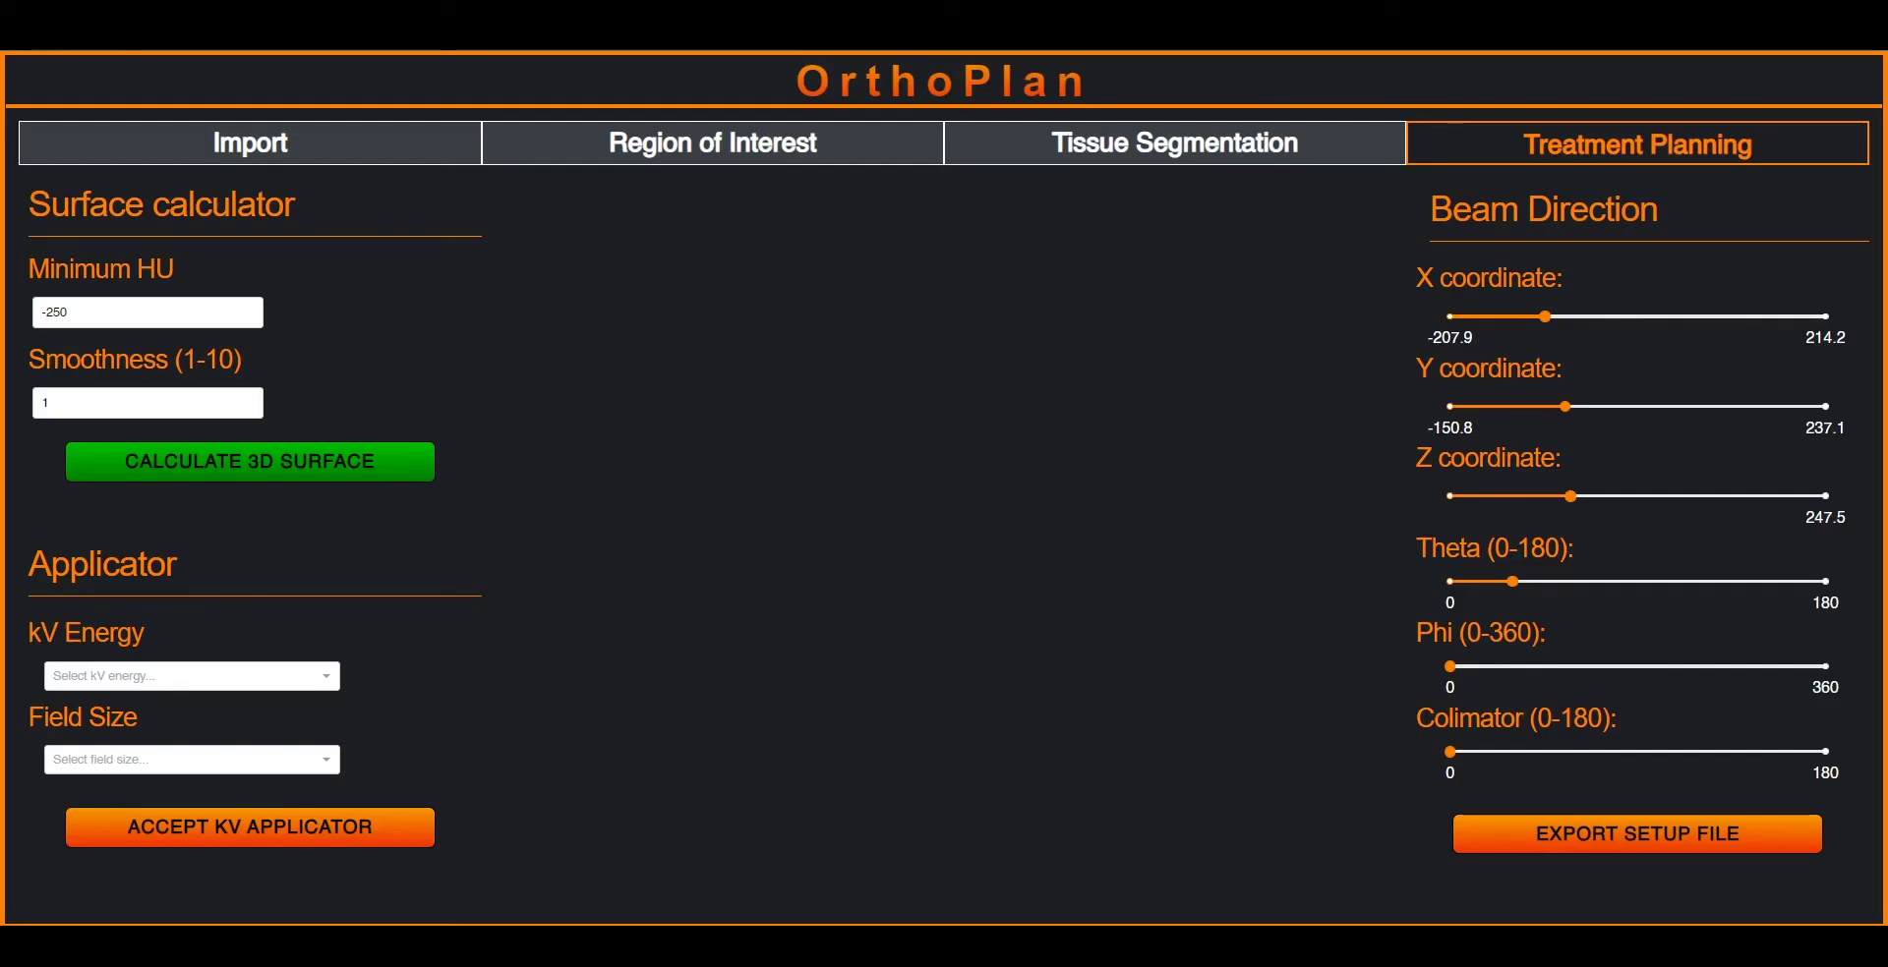
click(191, 677)
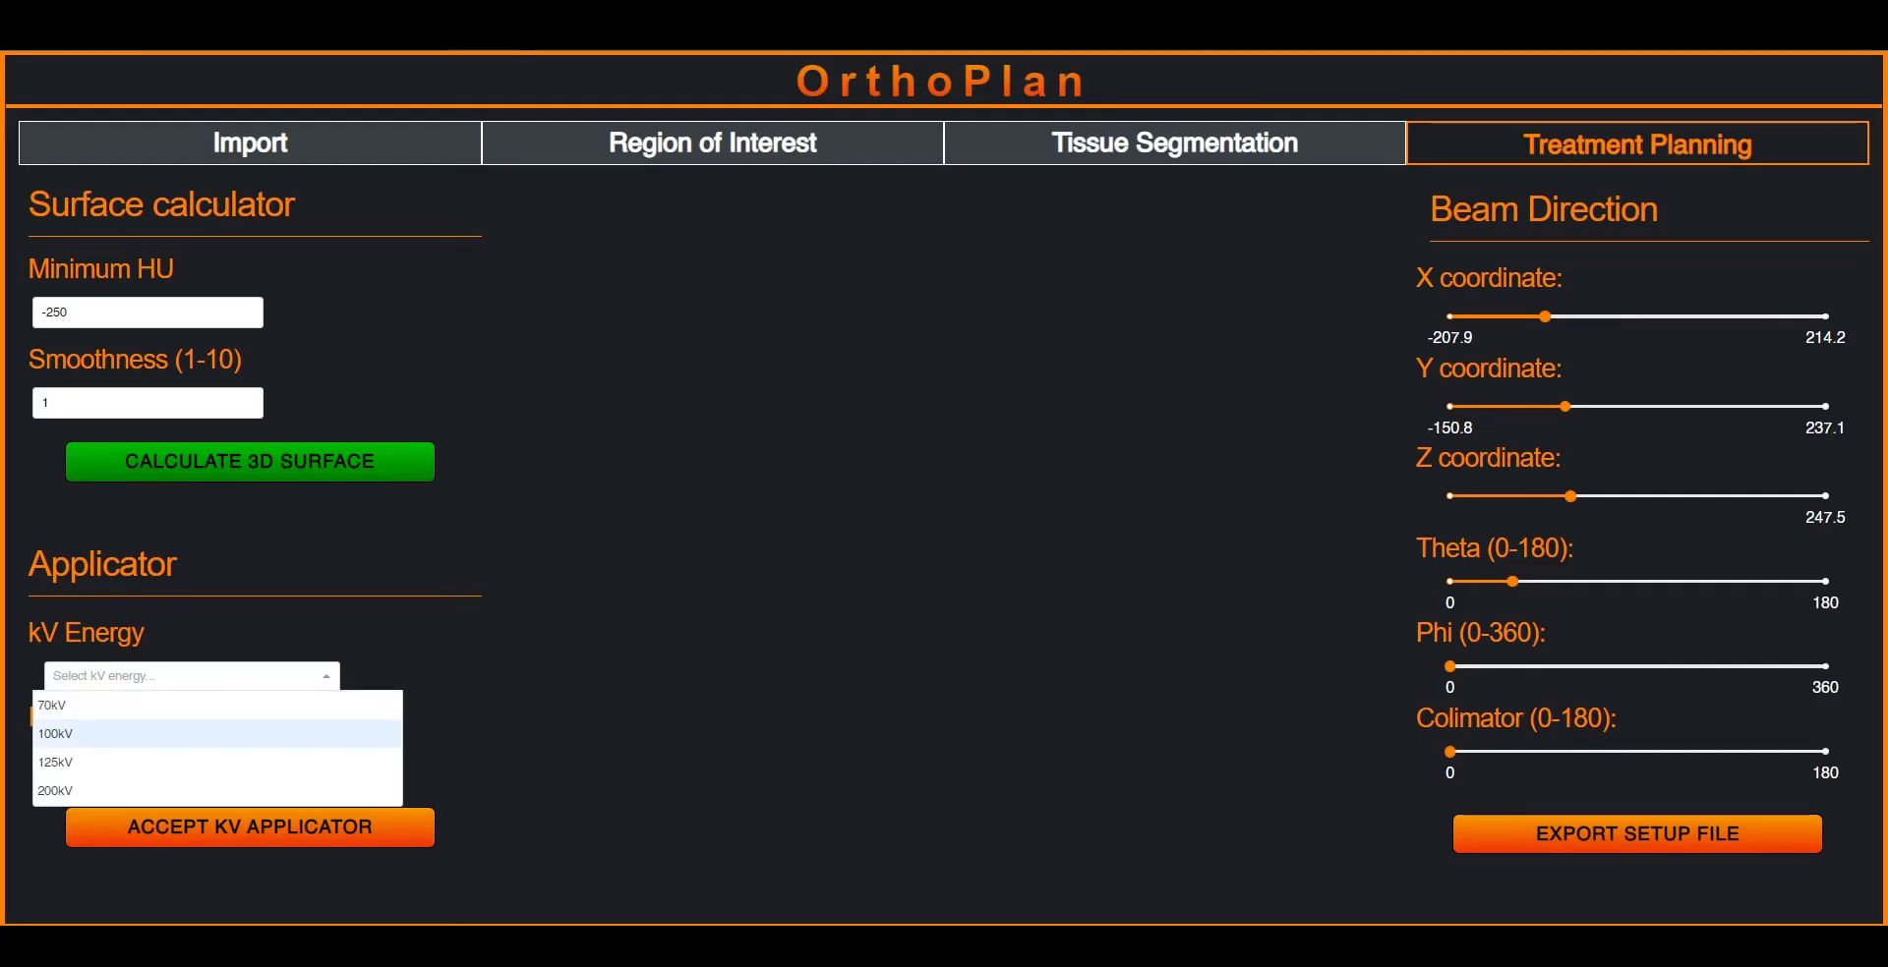
click(192, 733)
click(192, 760)
scroll(197, 836, down, 2)
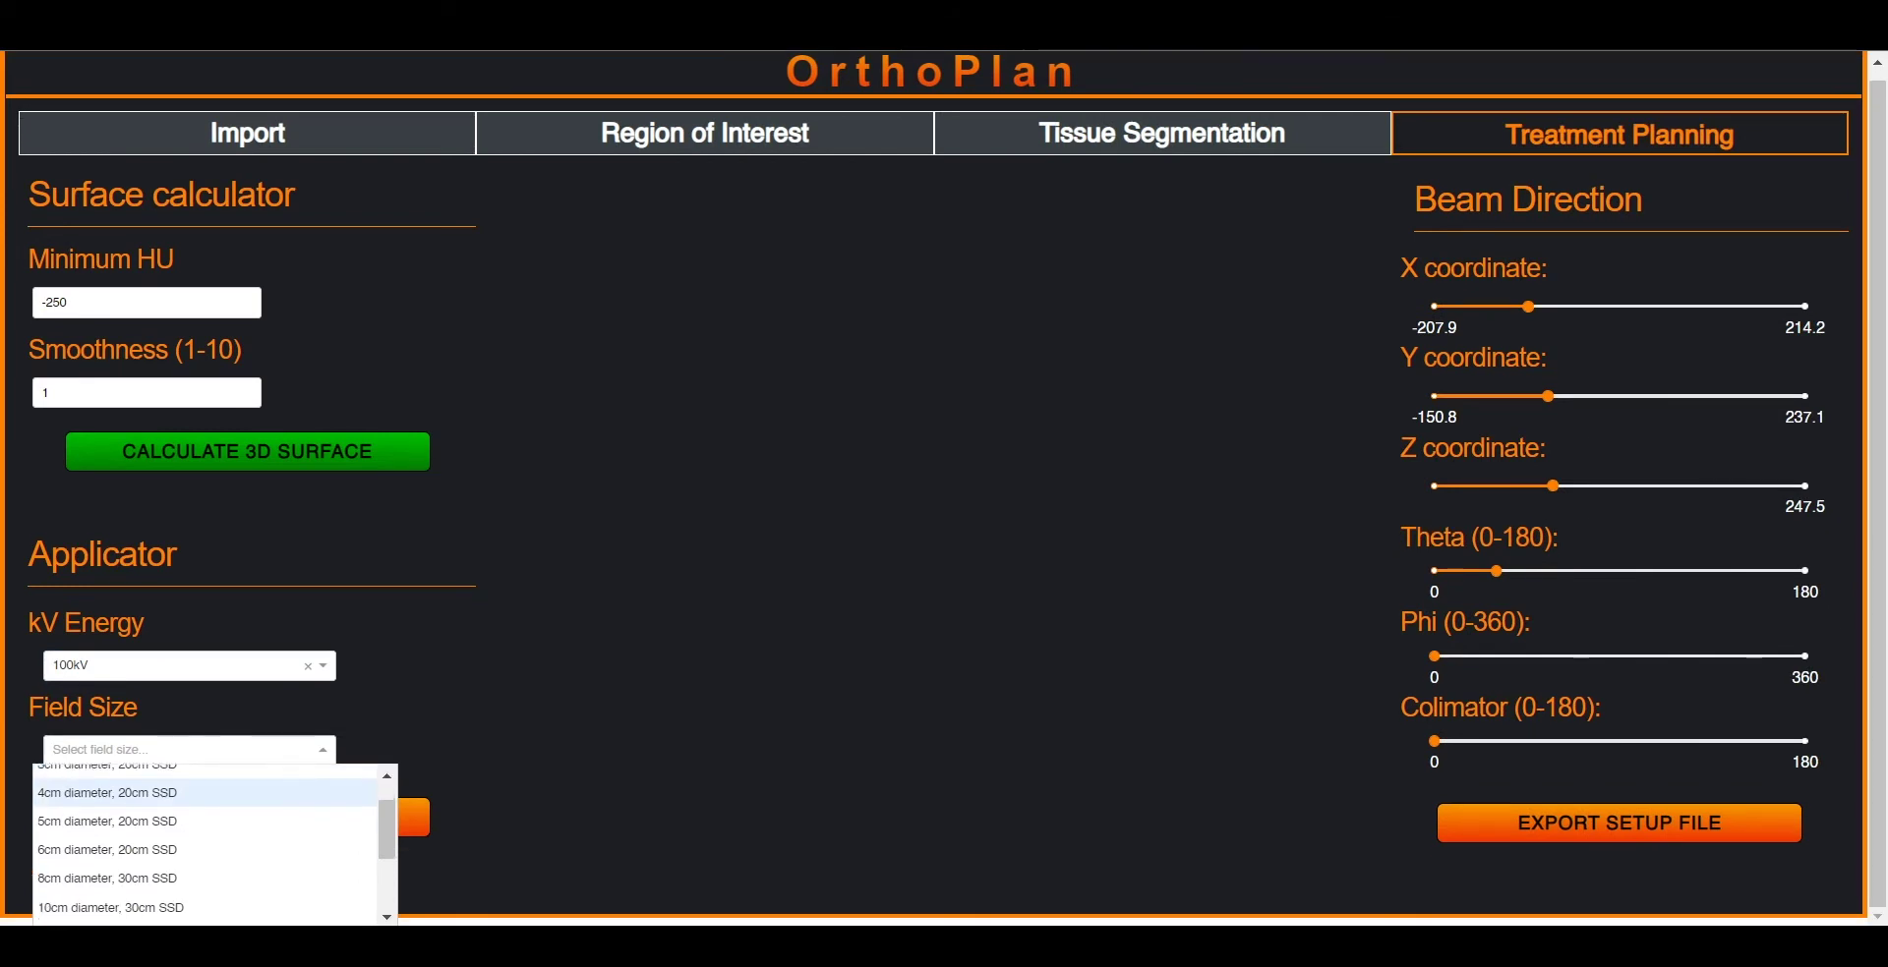
click(110, 856)
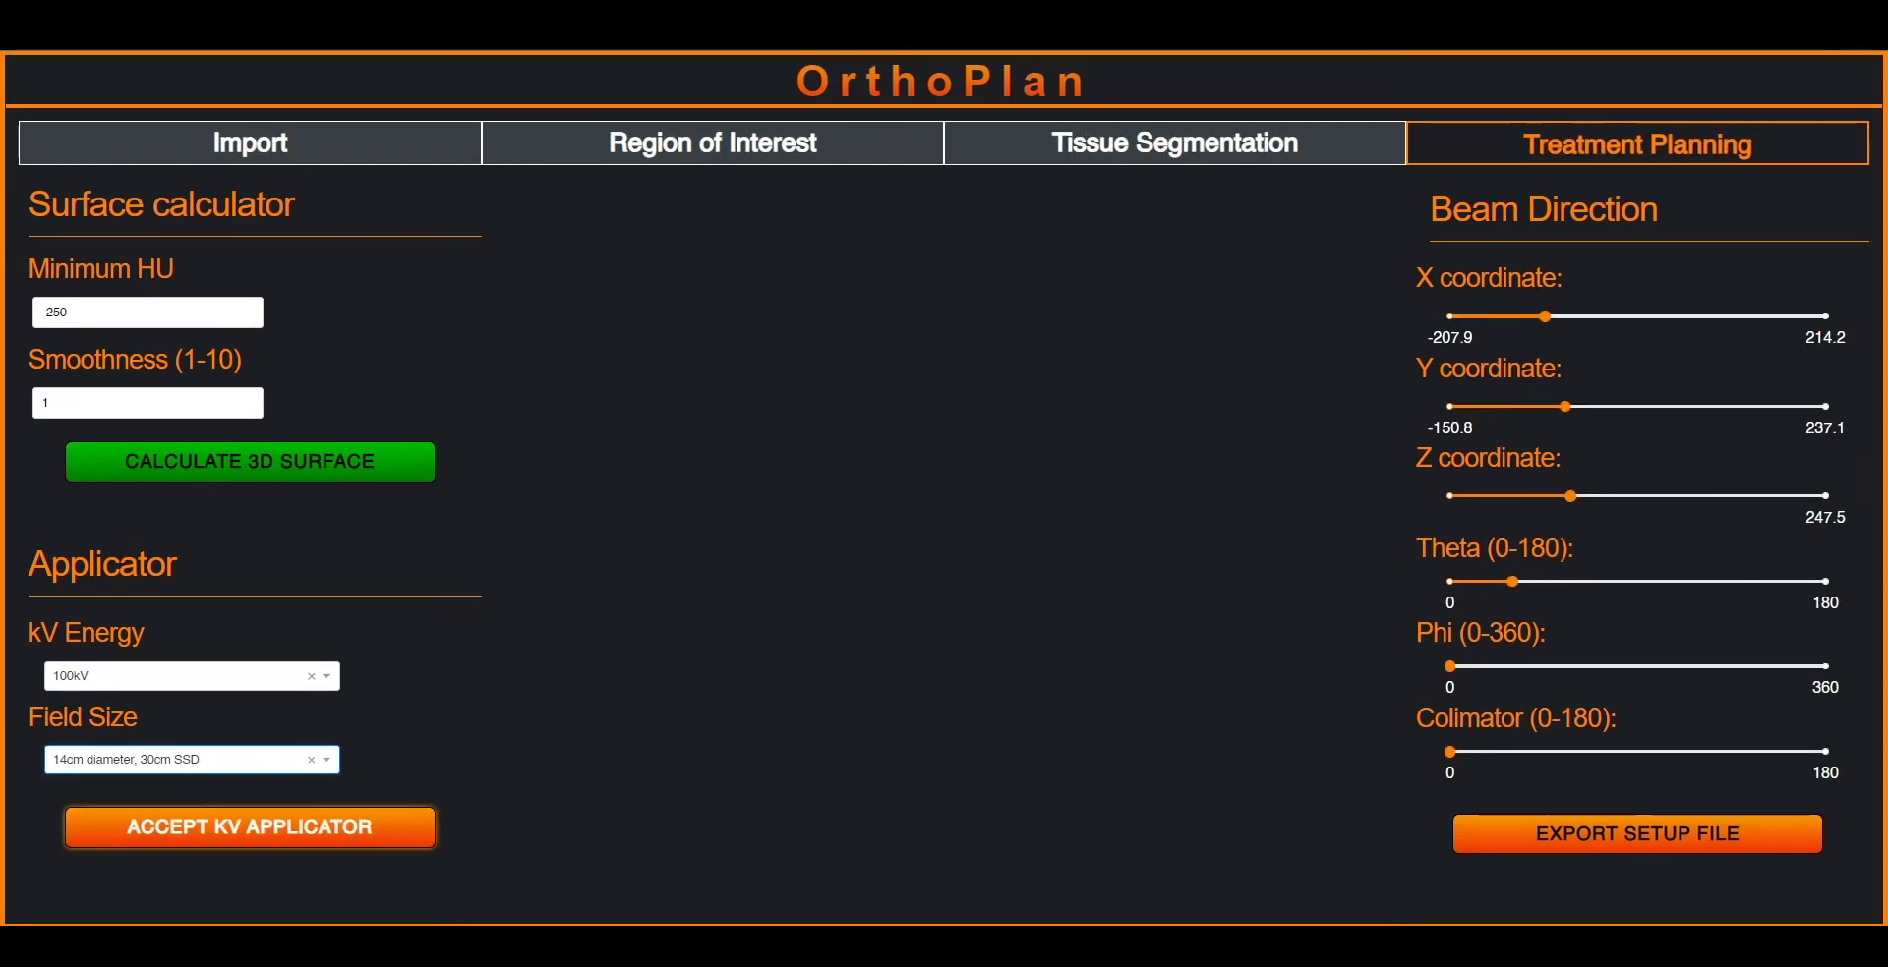
click(249, 816)
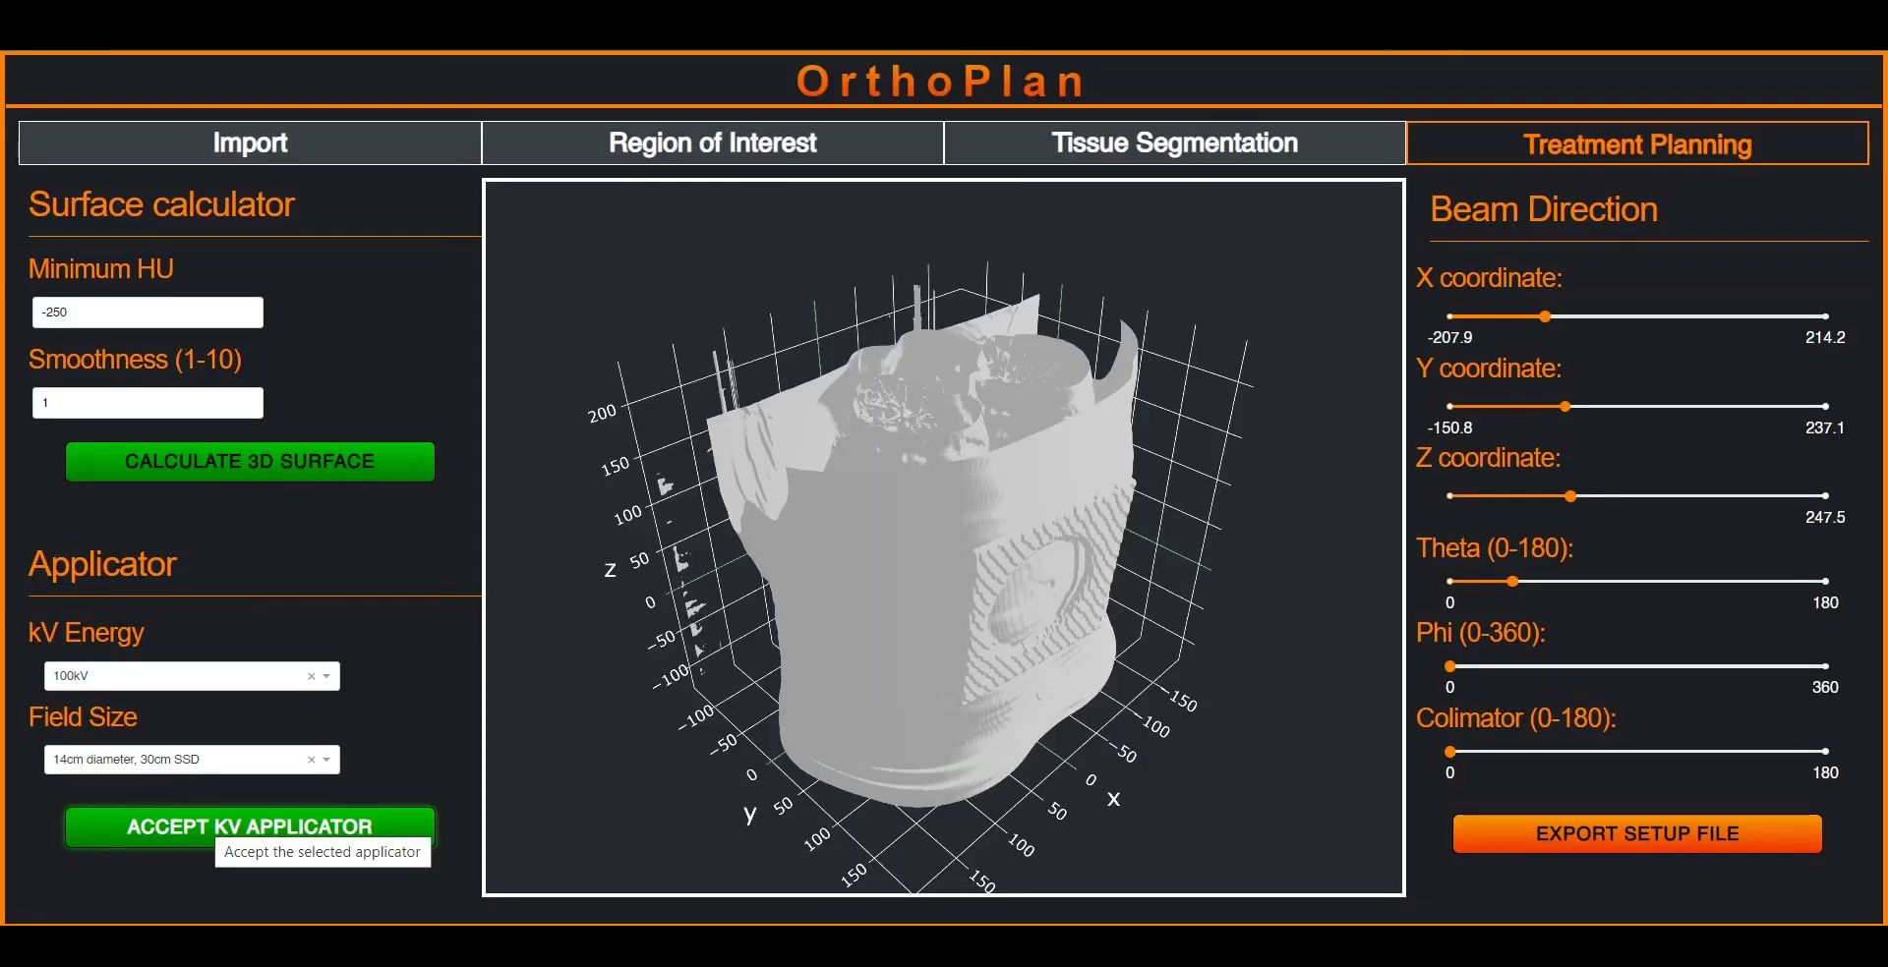
Aim the beam perpendicular to the cutout by adjusting its X, Y, Z coordinates, theta and phi, and check the field from several angles.
drag(796, 740, 1118, 564)
drag(821, 551, 1190, 634)
drag(893, 590, 1106, 536)
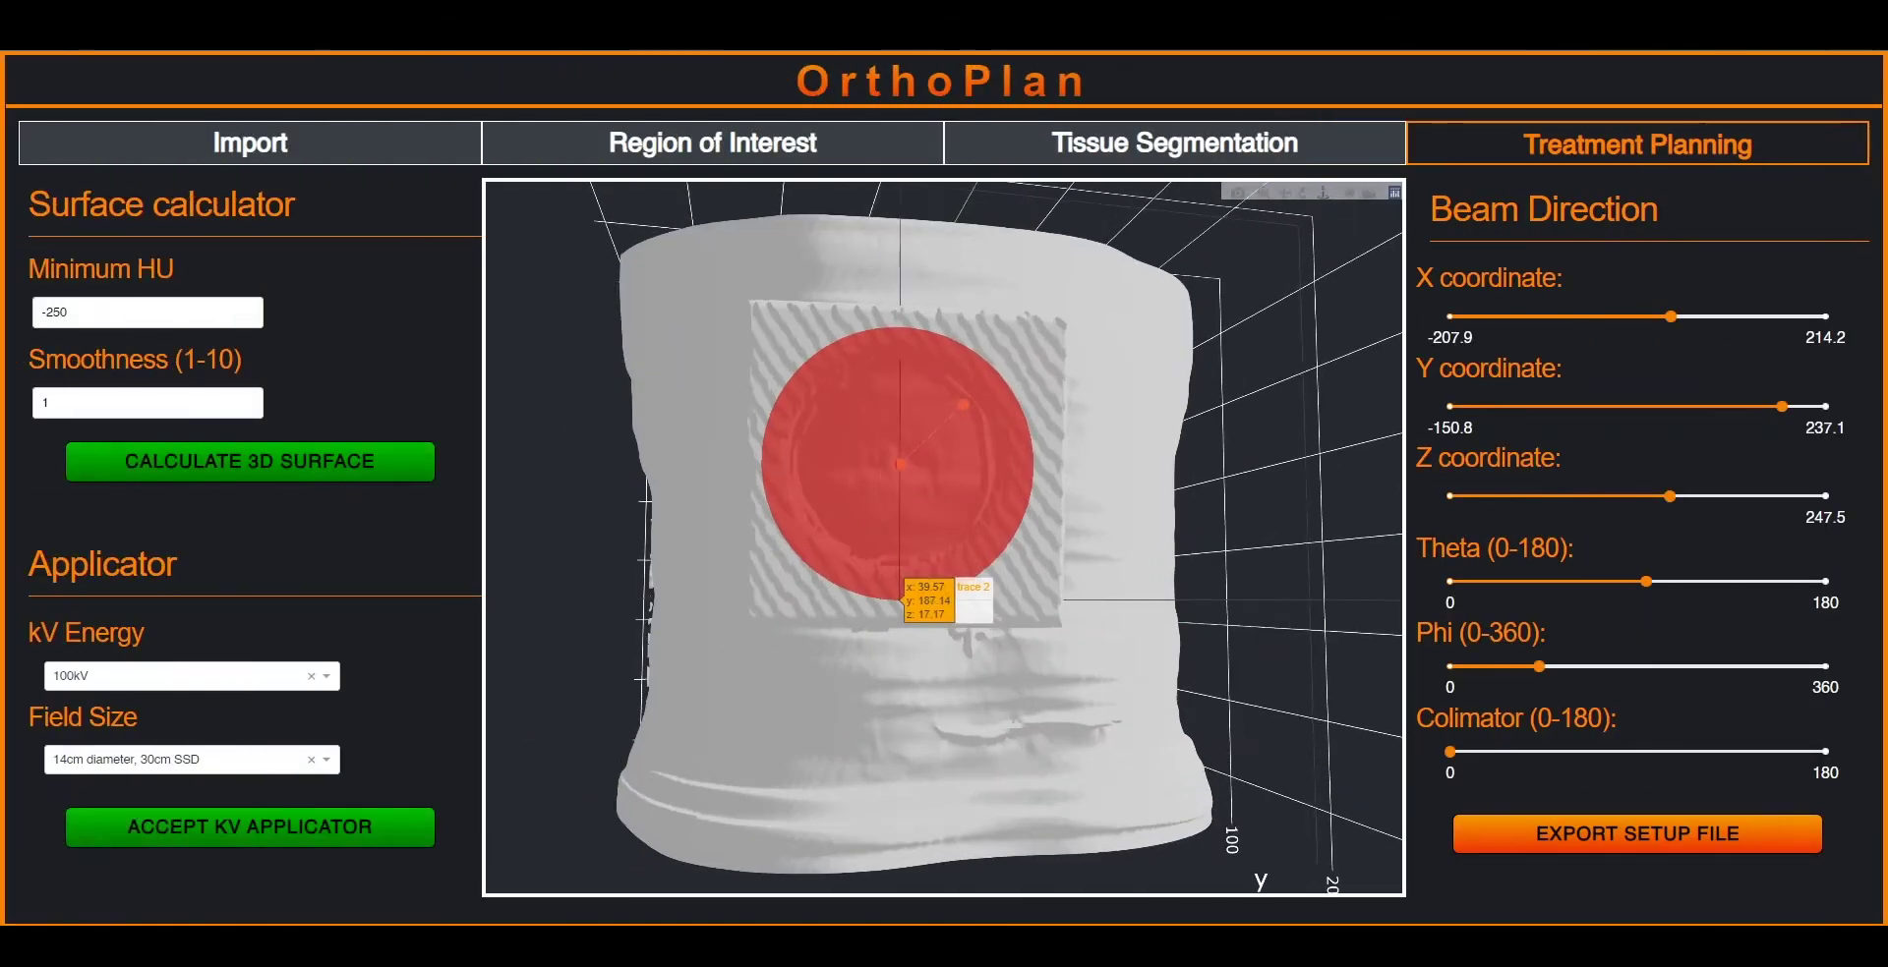
drag(856, 624, 1005, 654)
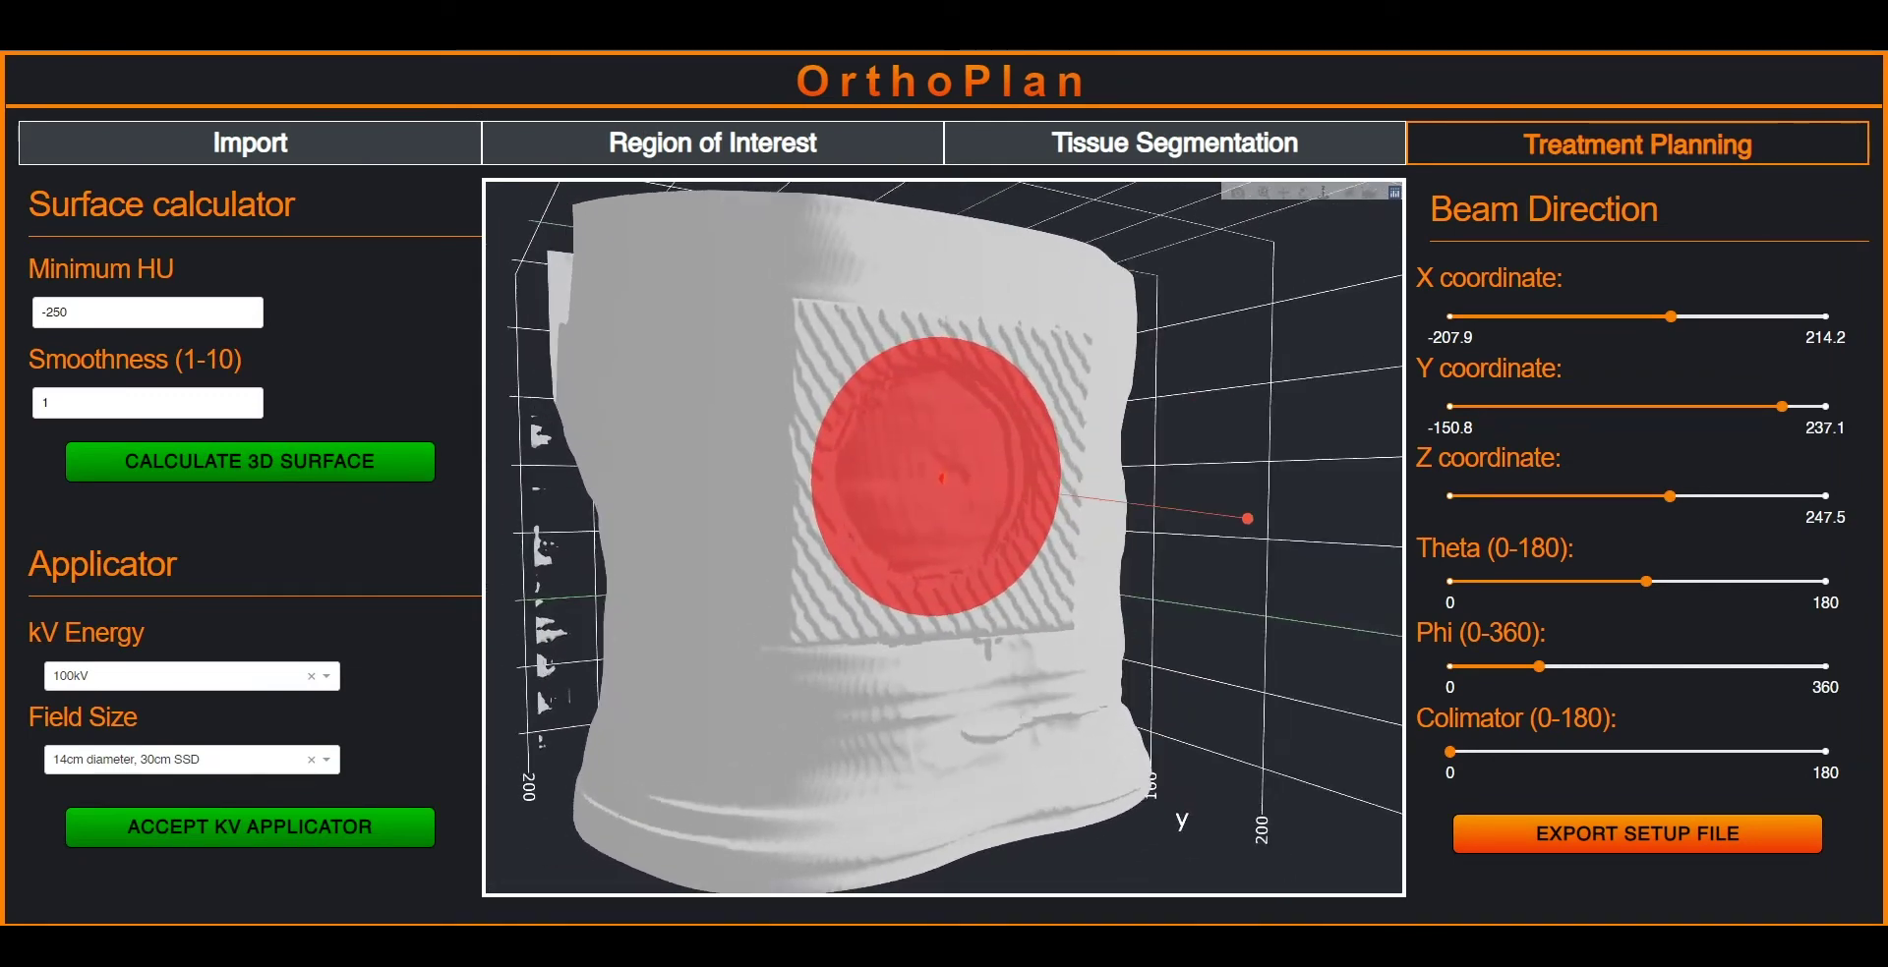
scroll(1005, 649, down, 6)
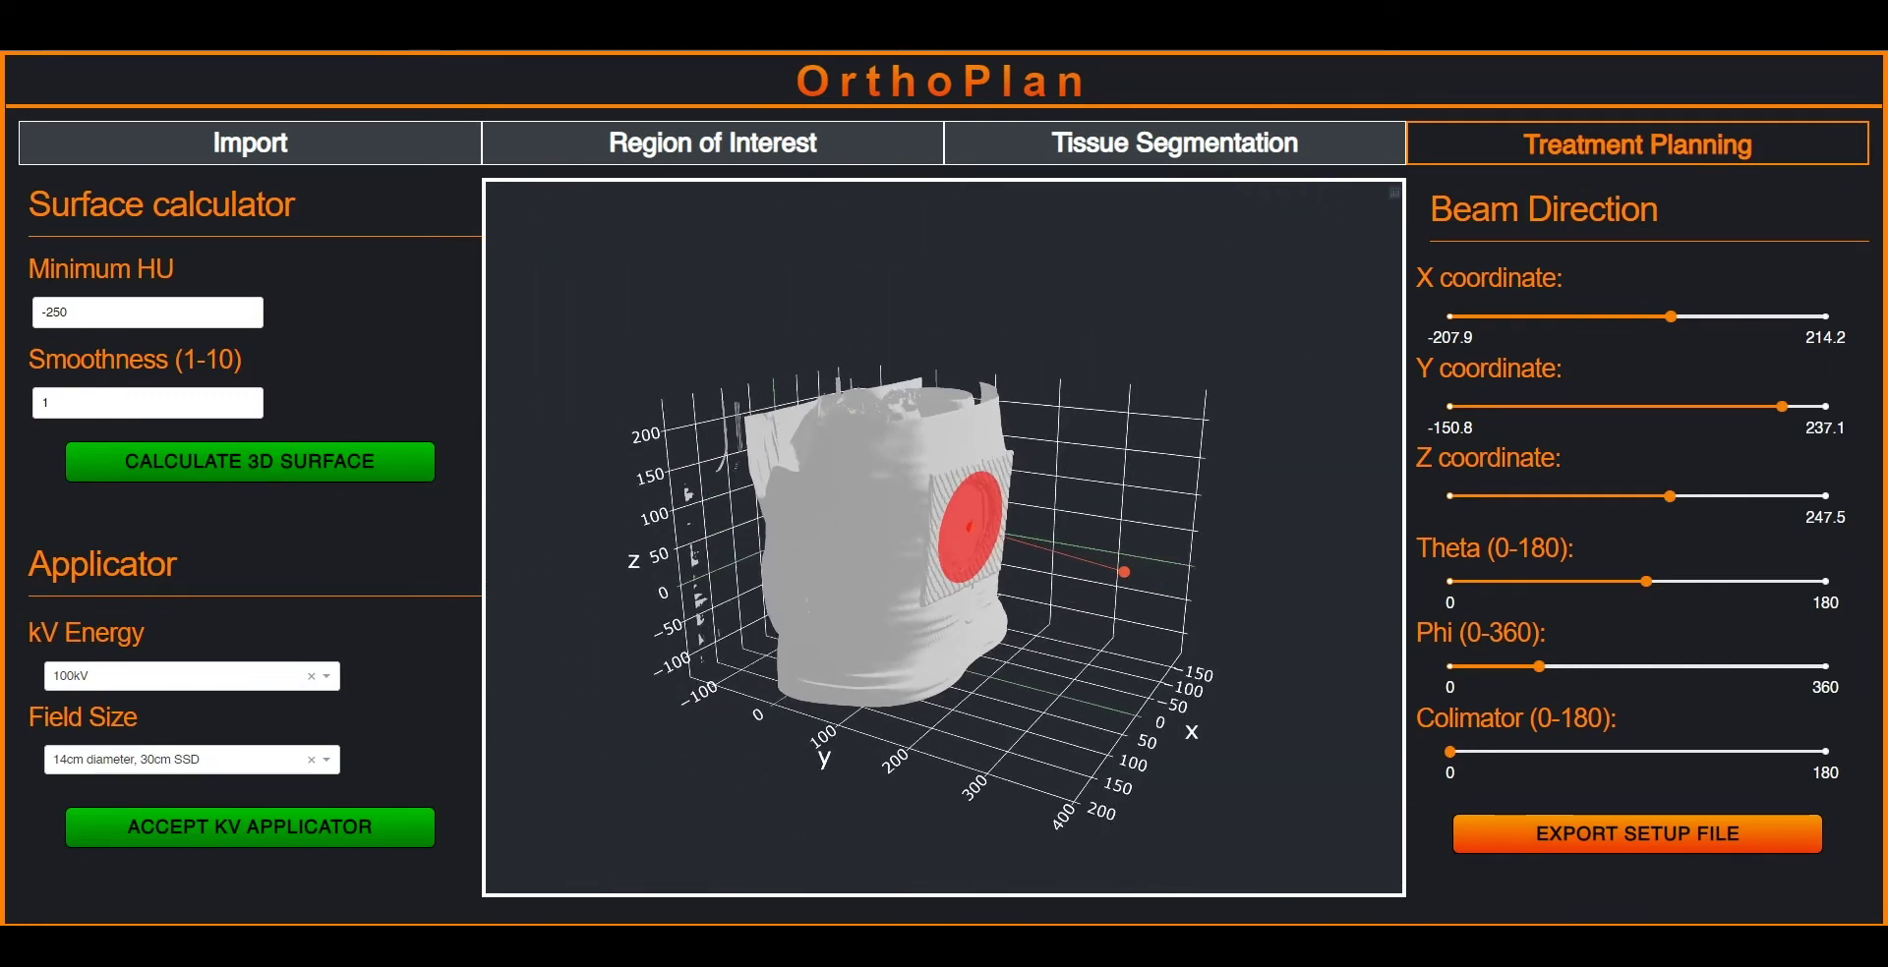
Export the beam setup as an input file.
click(1577, 834)
text(in)
key(Return)
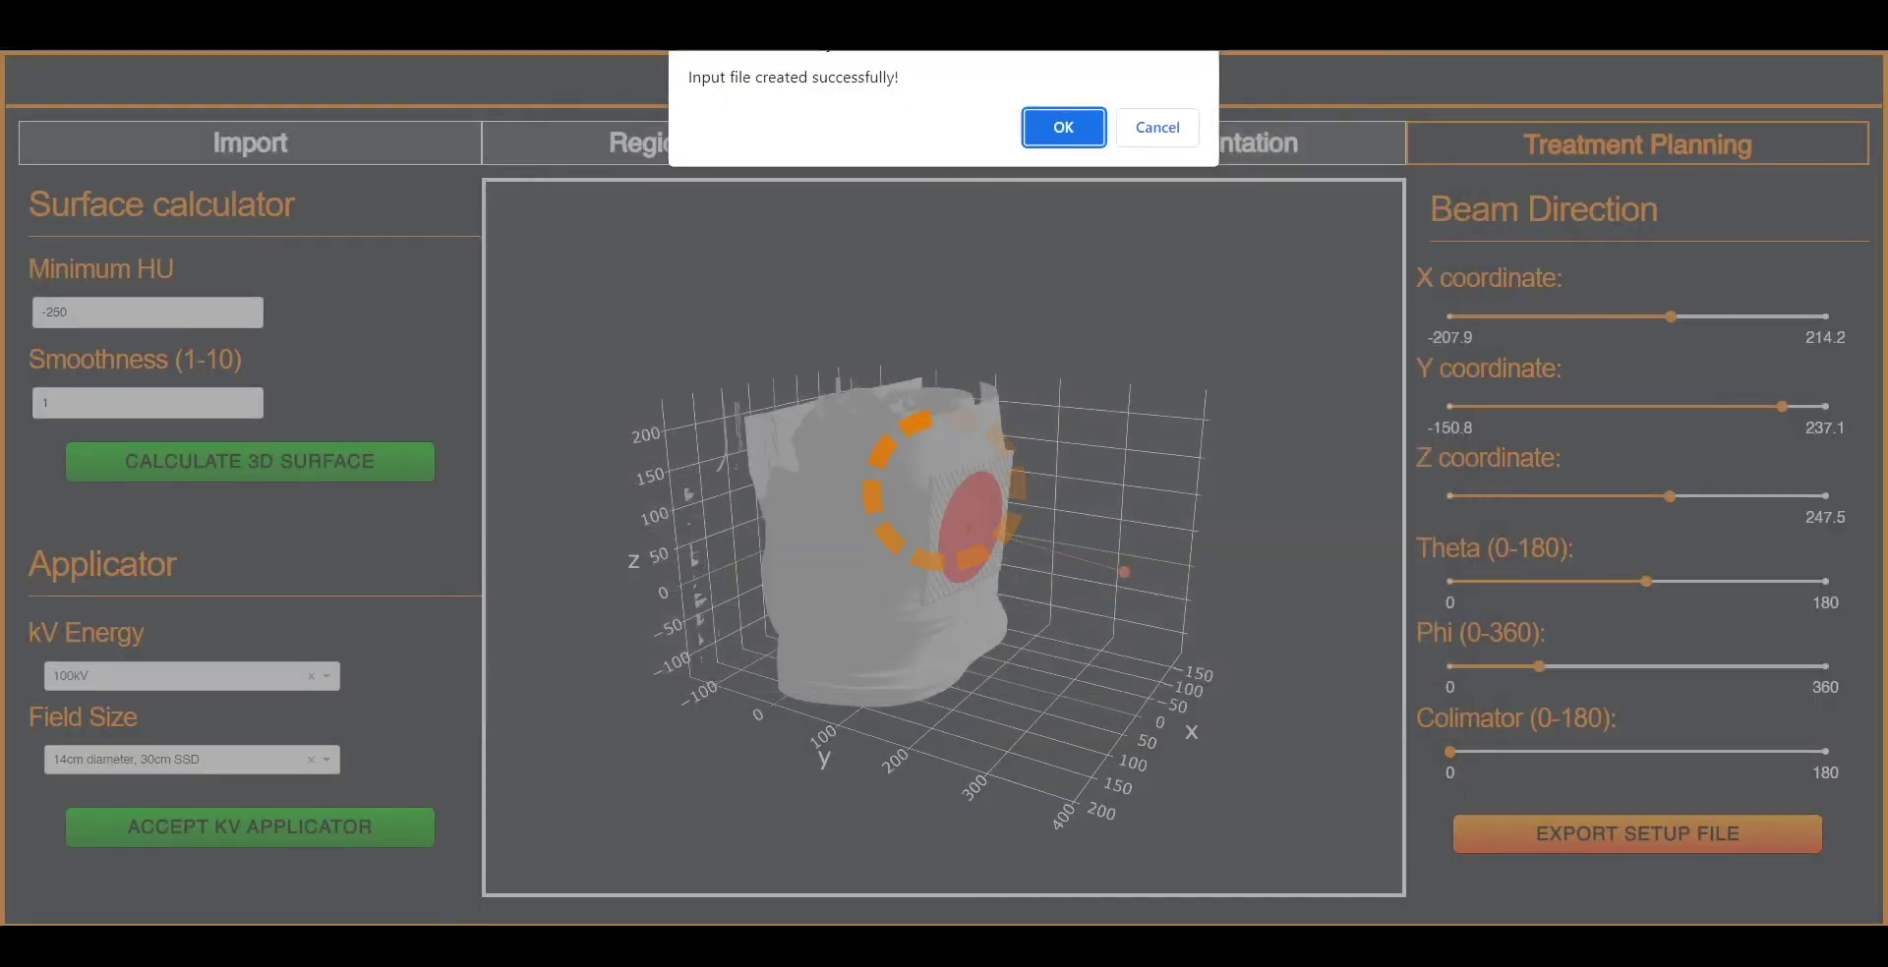
key(Return)
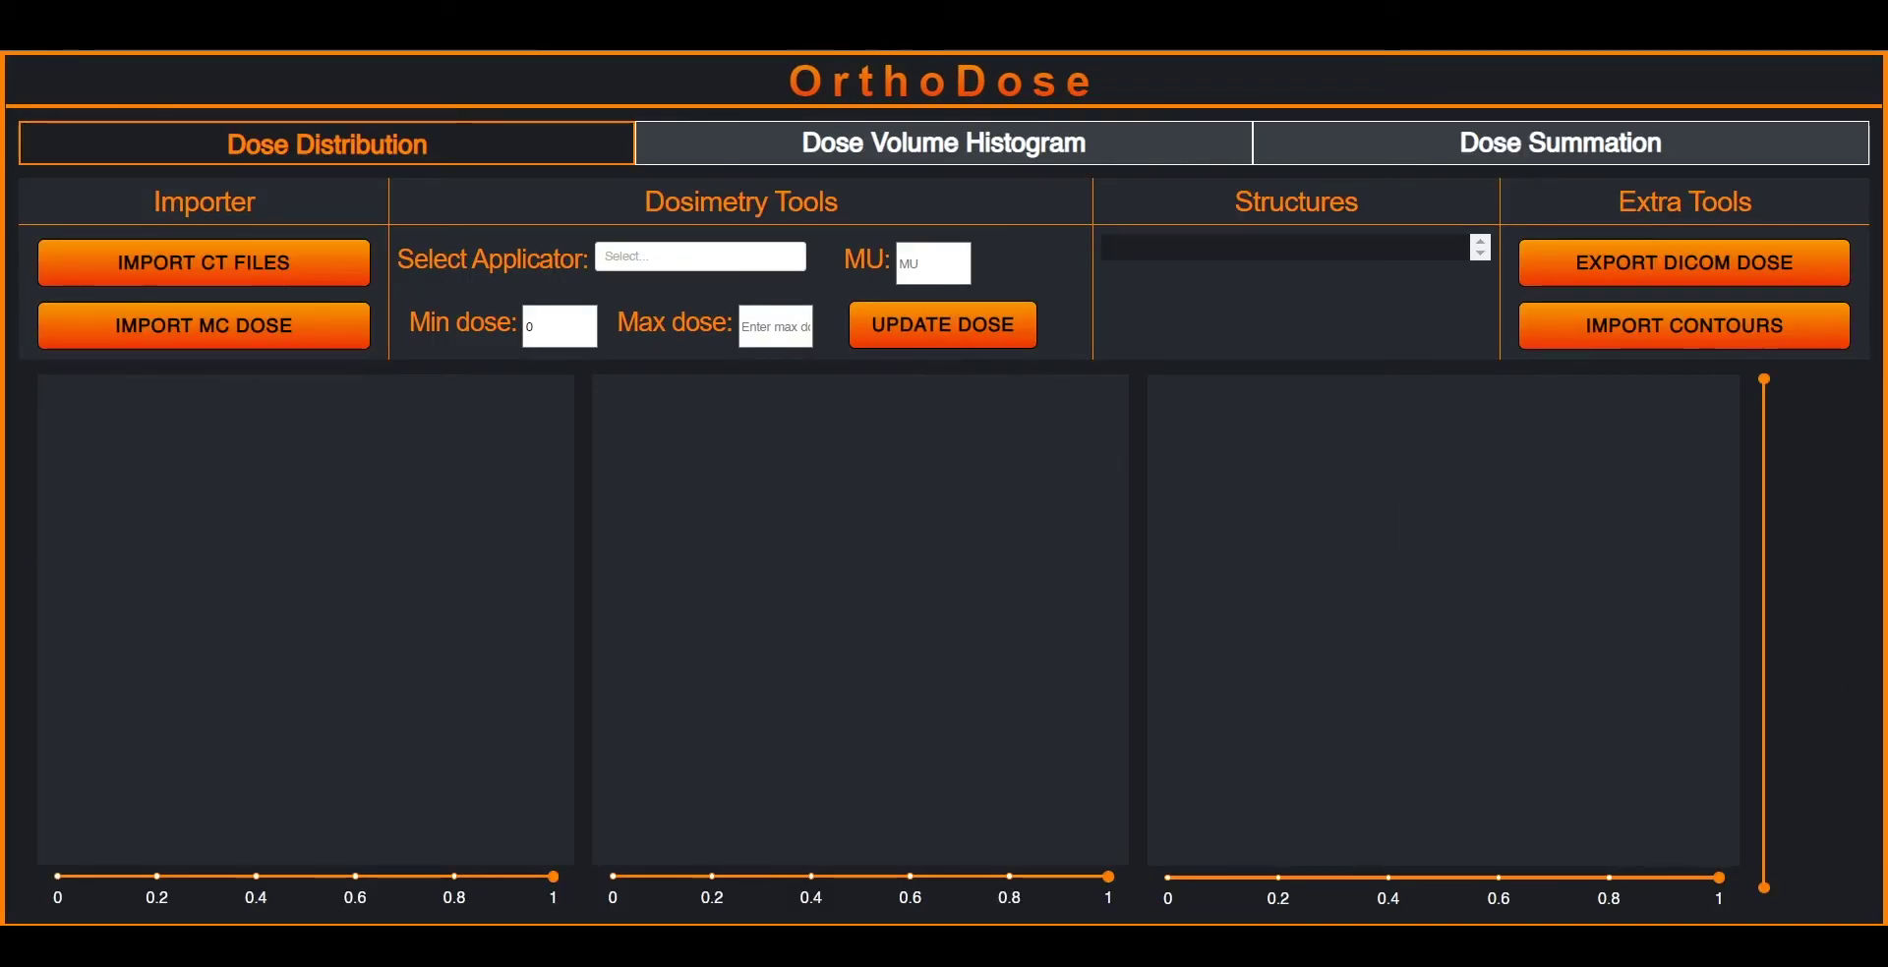
Switch to OrthoDose and import the CT files from the KV_phantom_new_HU folder in OrthoTPS.
click(203, 264)
click(926, 431)
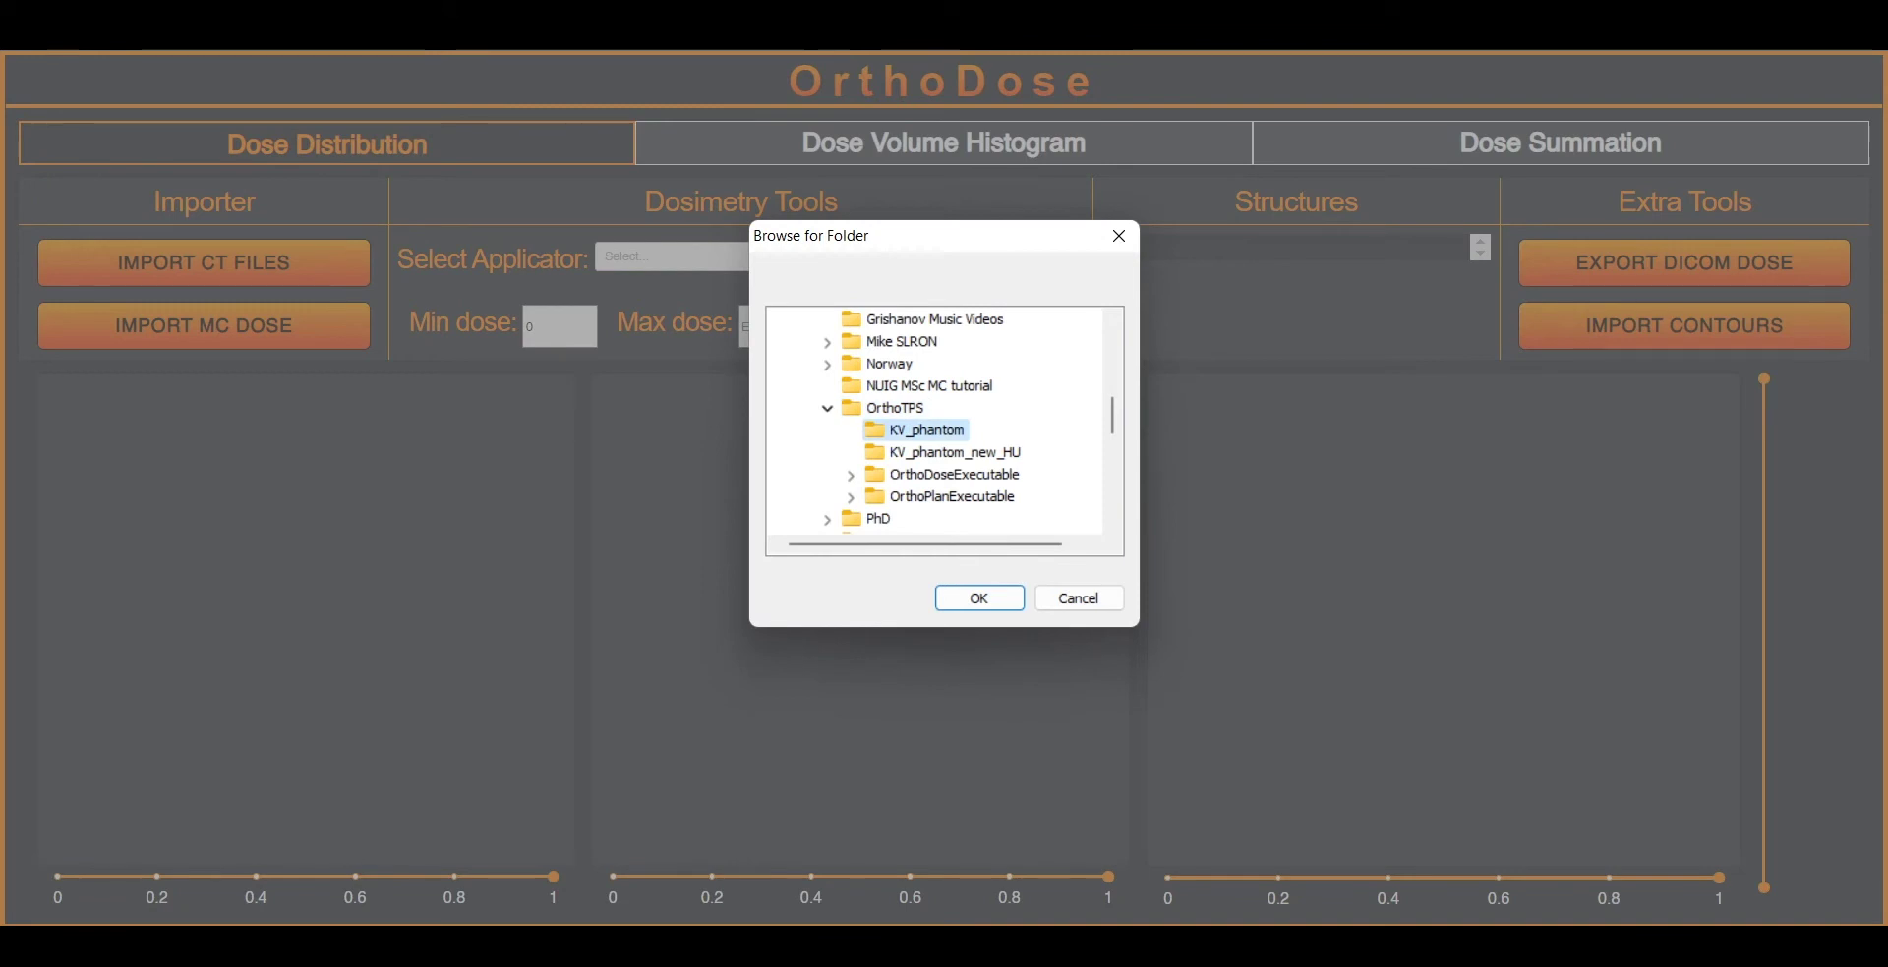
click(954, 452)
key(Return)
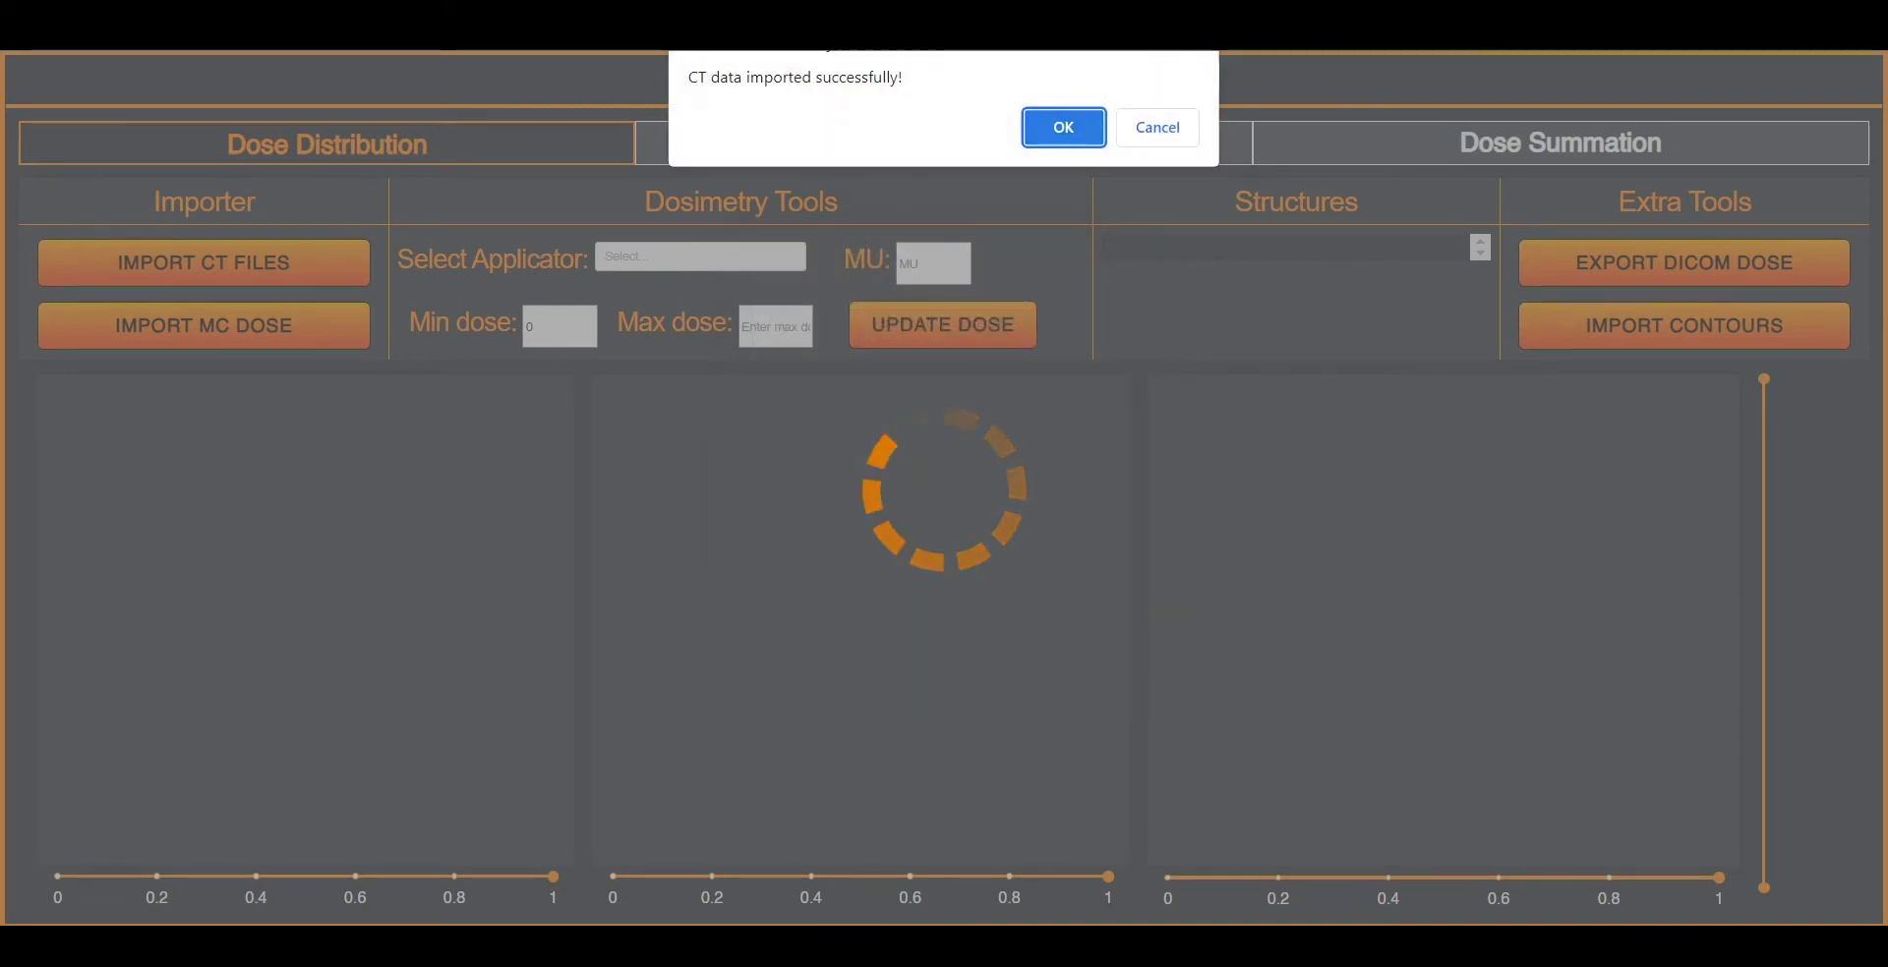
key(Return)
Import the Monte Carlo dose file to overlay it on the CT slices.
click(307, 320)
click(841, 463)
click(1269, 660)
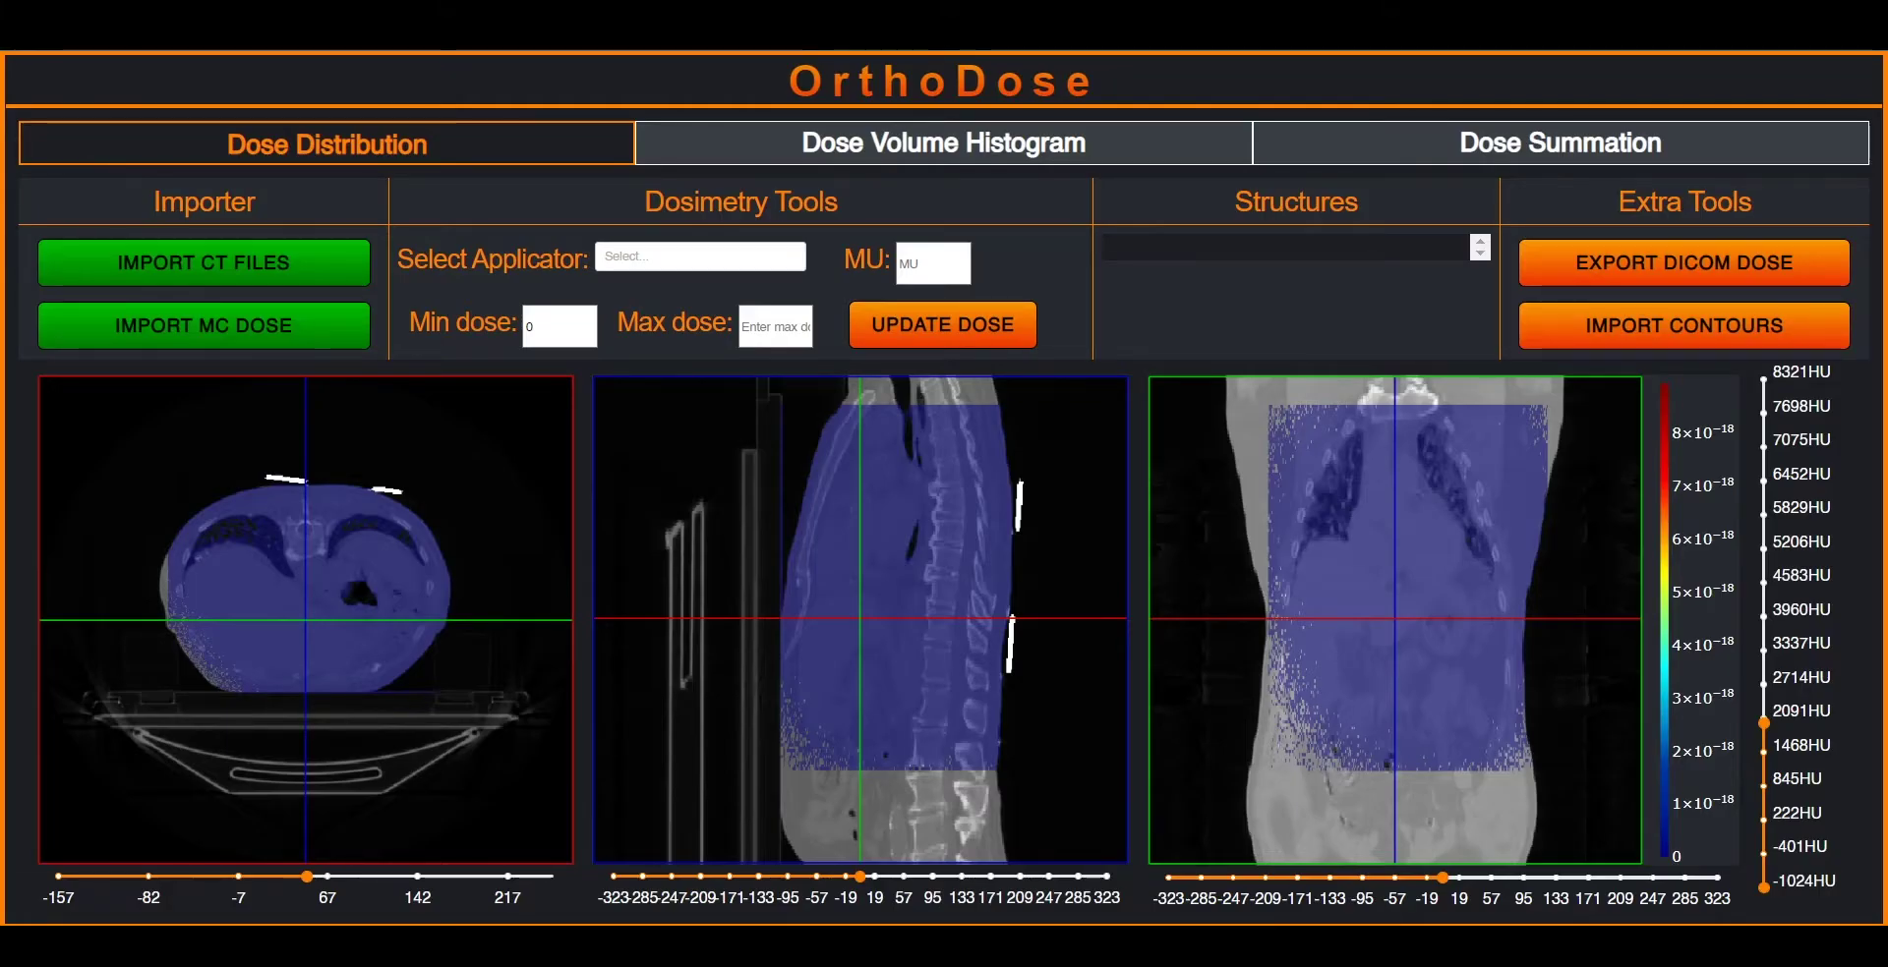
Update the dose for the 100kV 30SSD 14D applicator with 5540 MU, a minimum dose of 1 and a maximum dose of 60.
drag(160, 449, 472, 710)
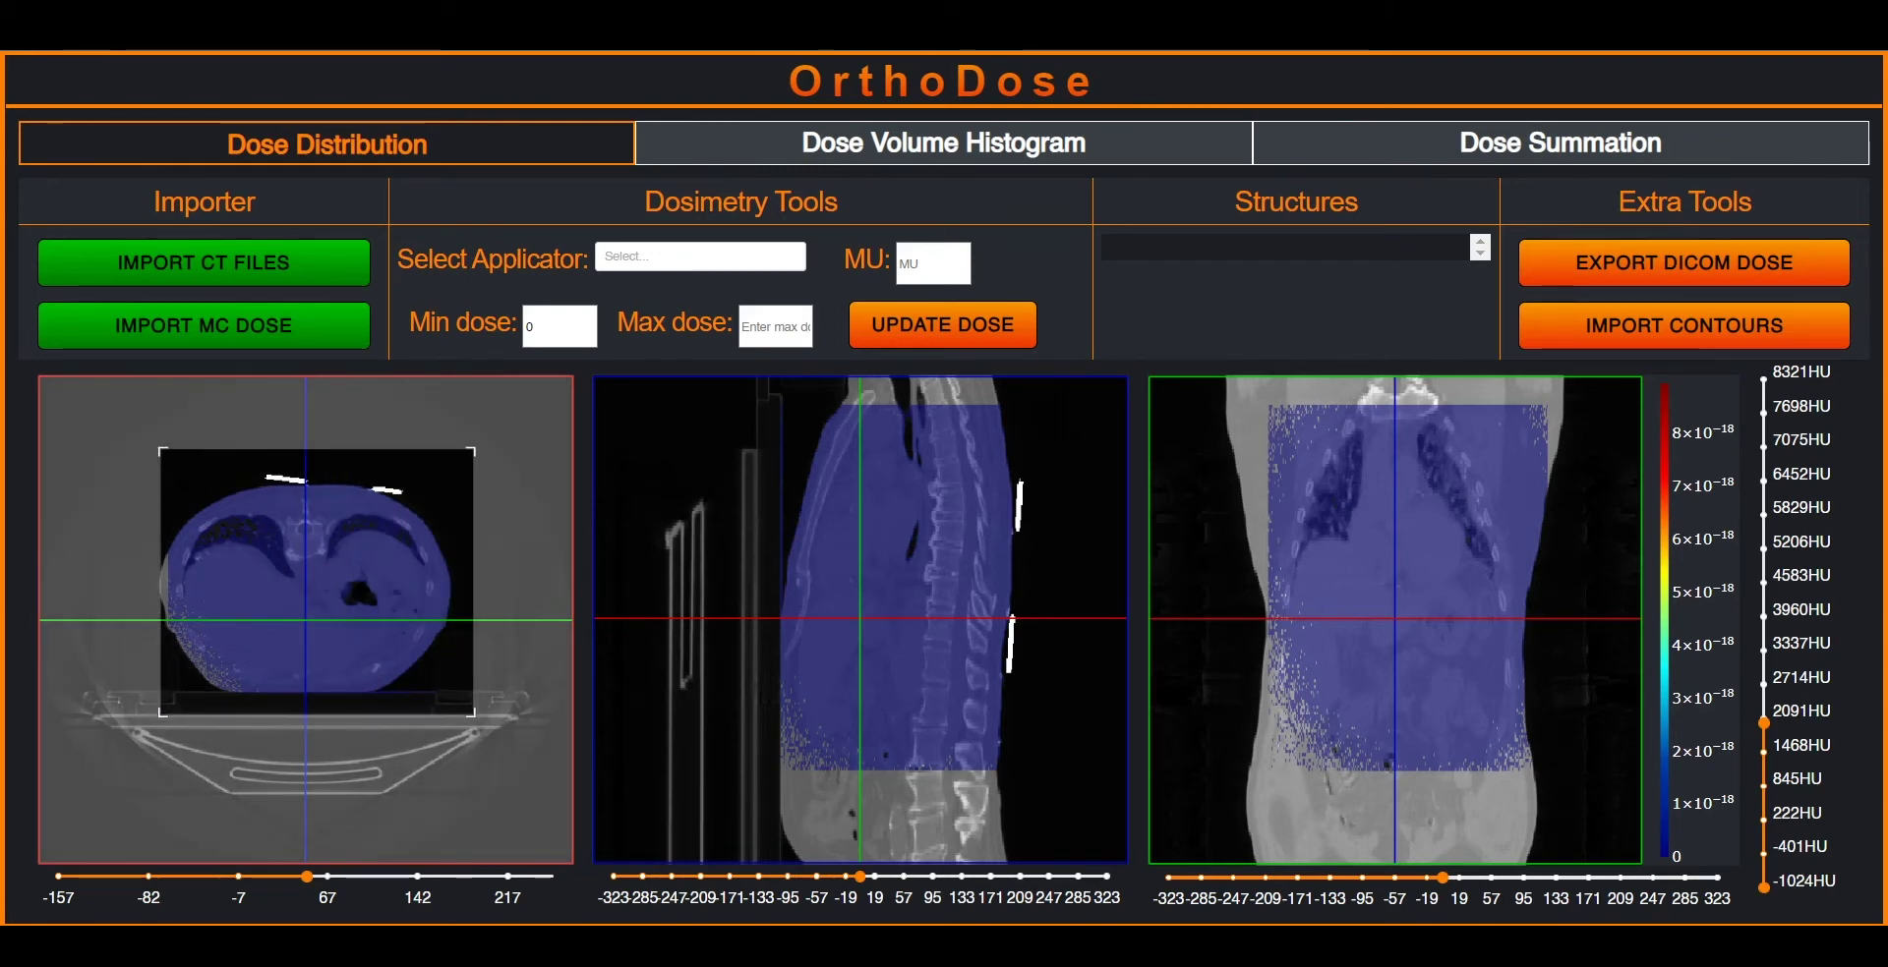
drag(159, 451, 162, 449)
click(689, 258)
scroll(693, 354, down, 8)
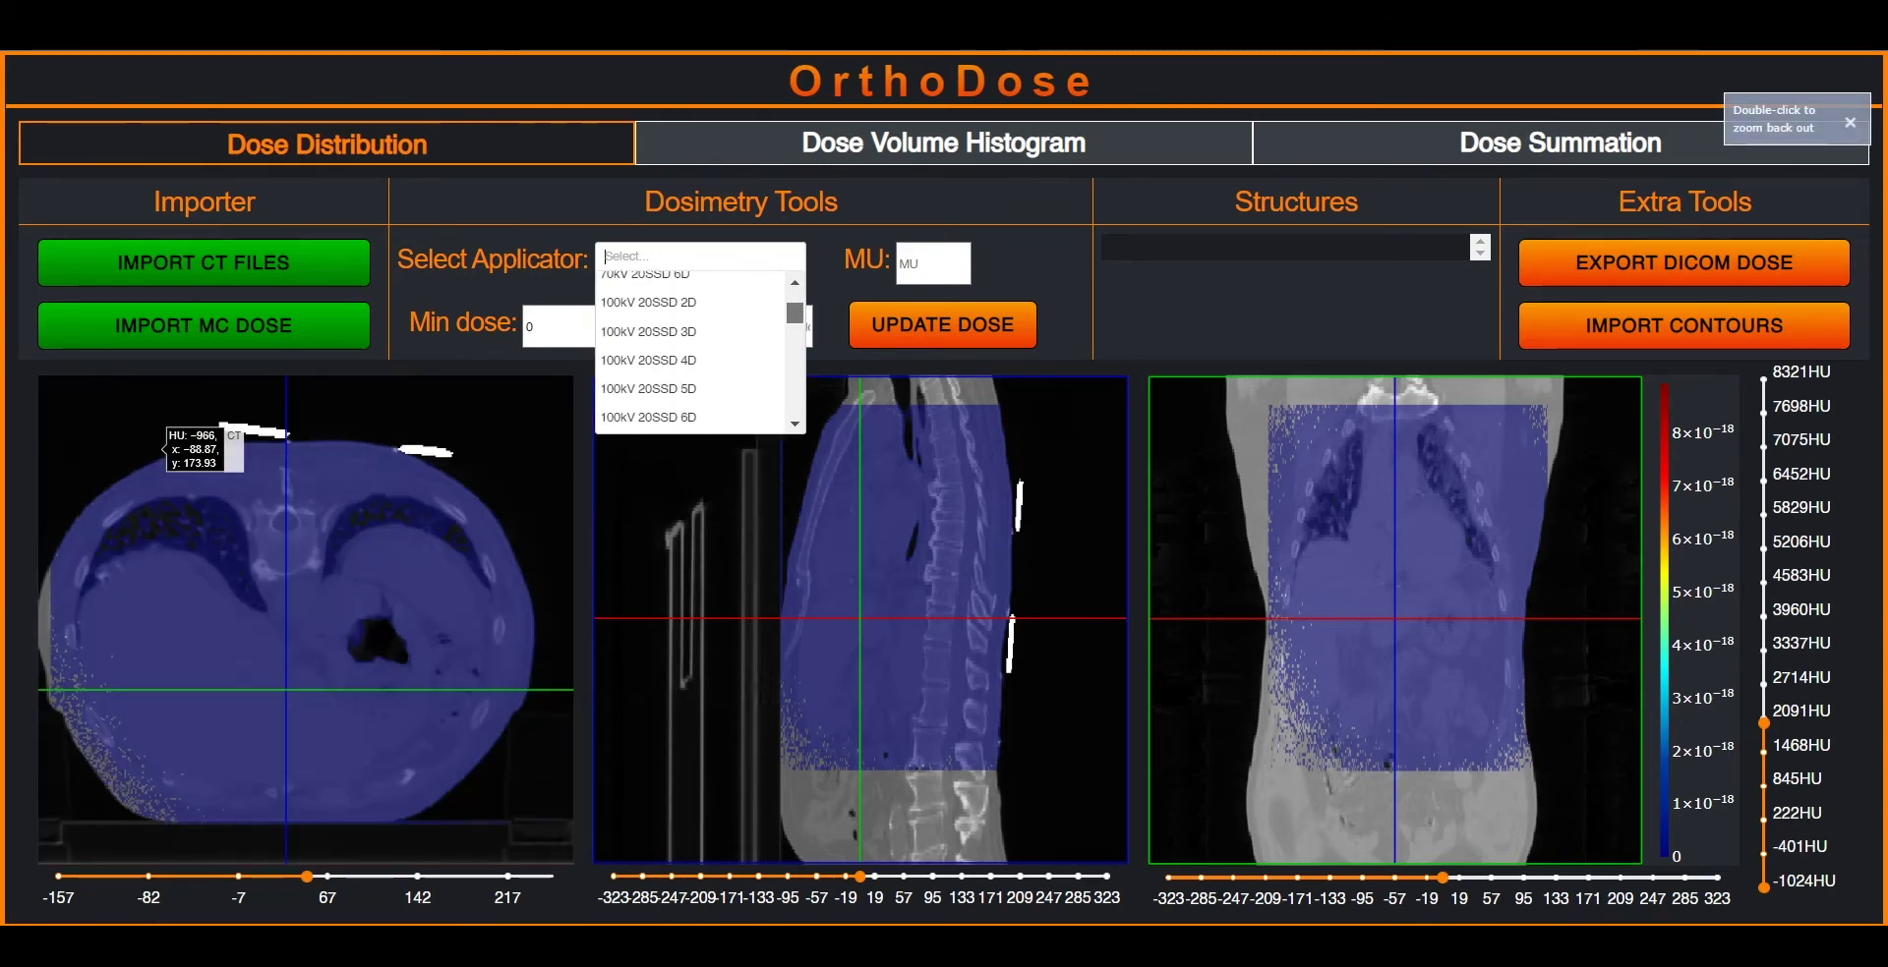
scroll(688, 366, down, 3)
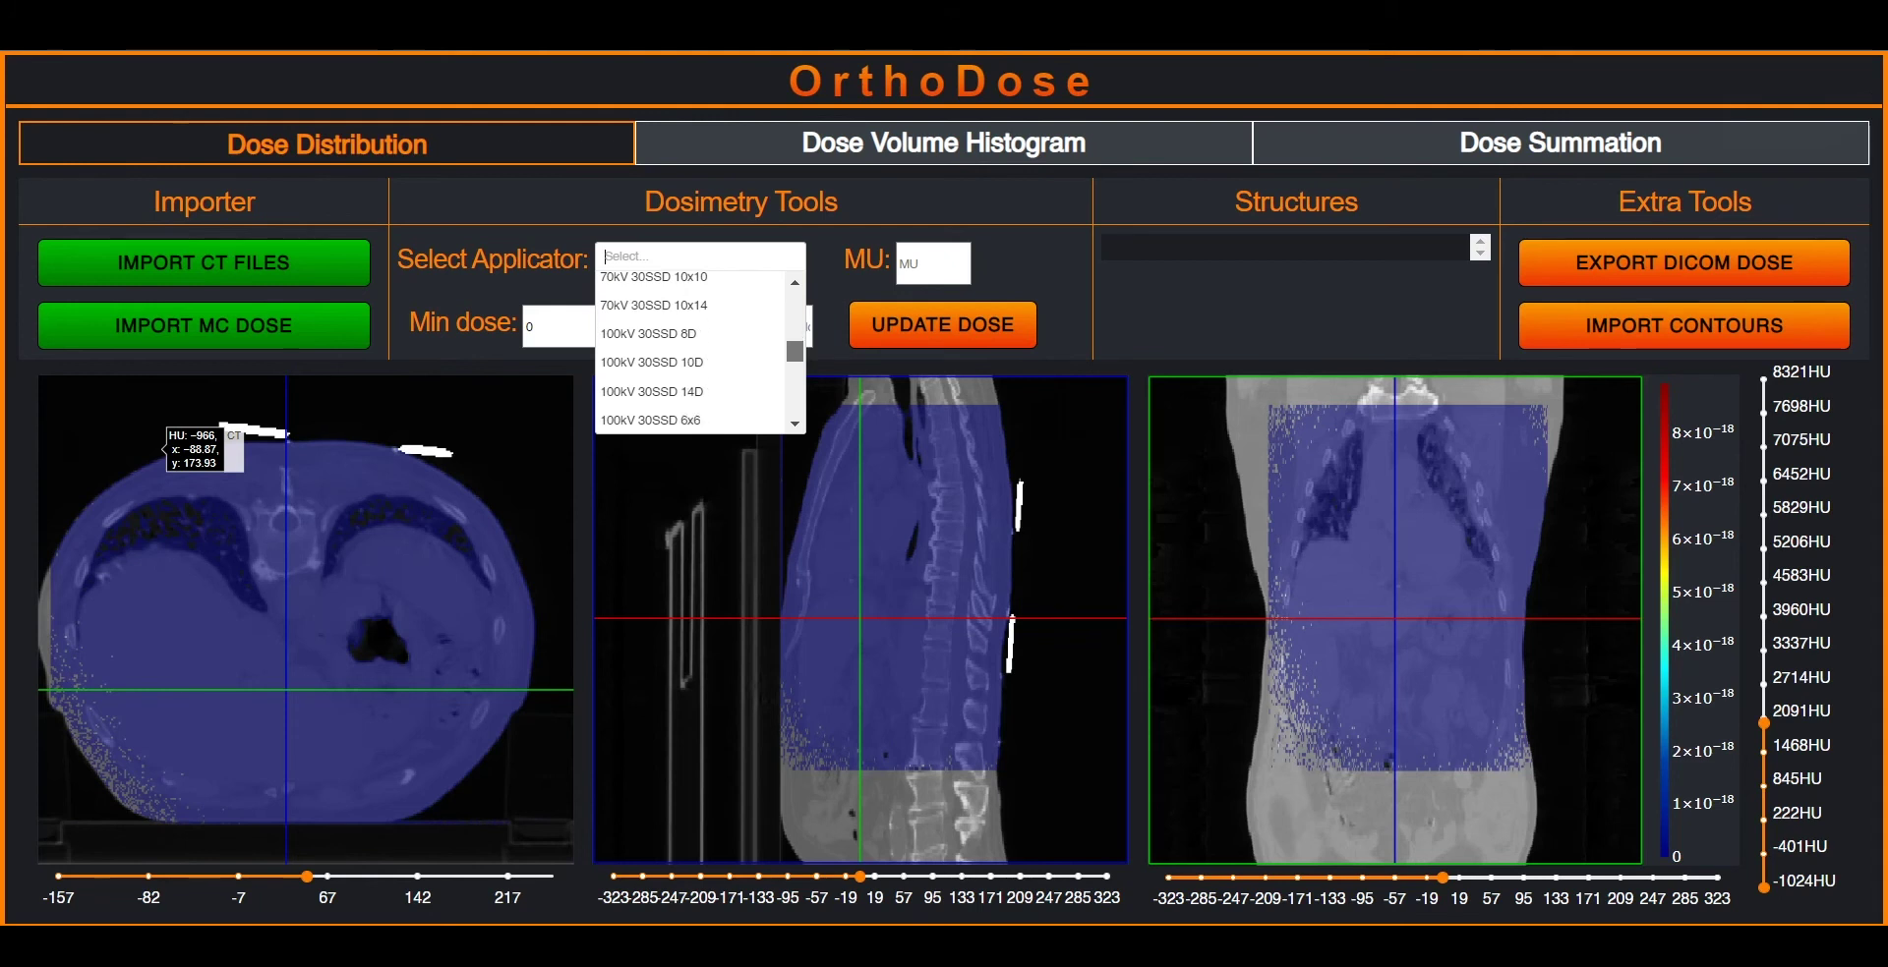
click(688, 368)
click(933, 265)
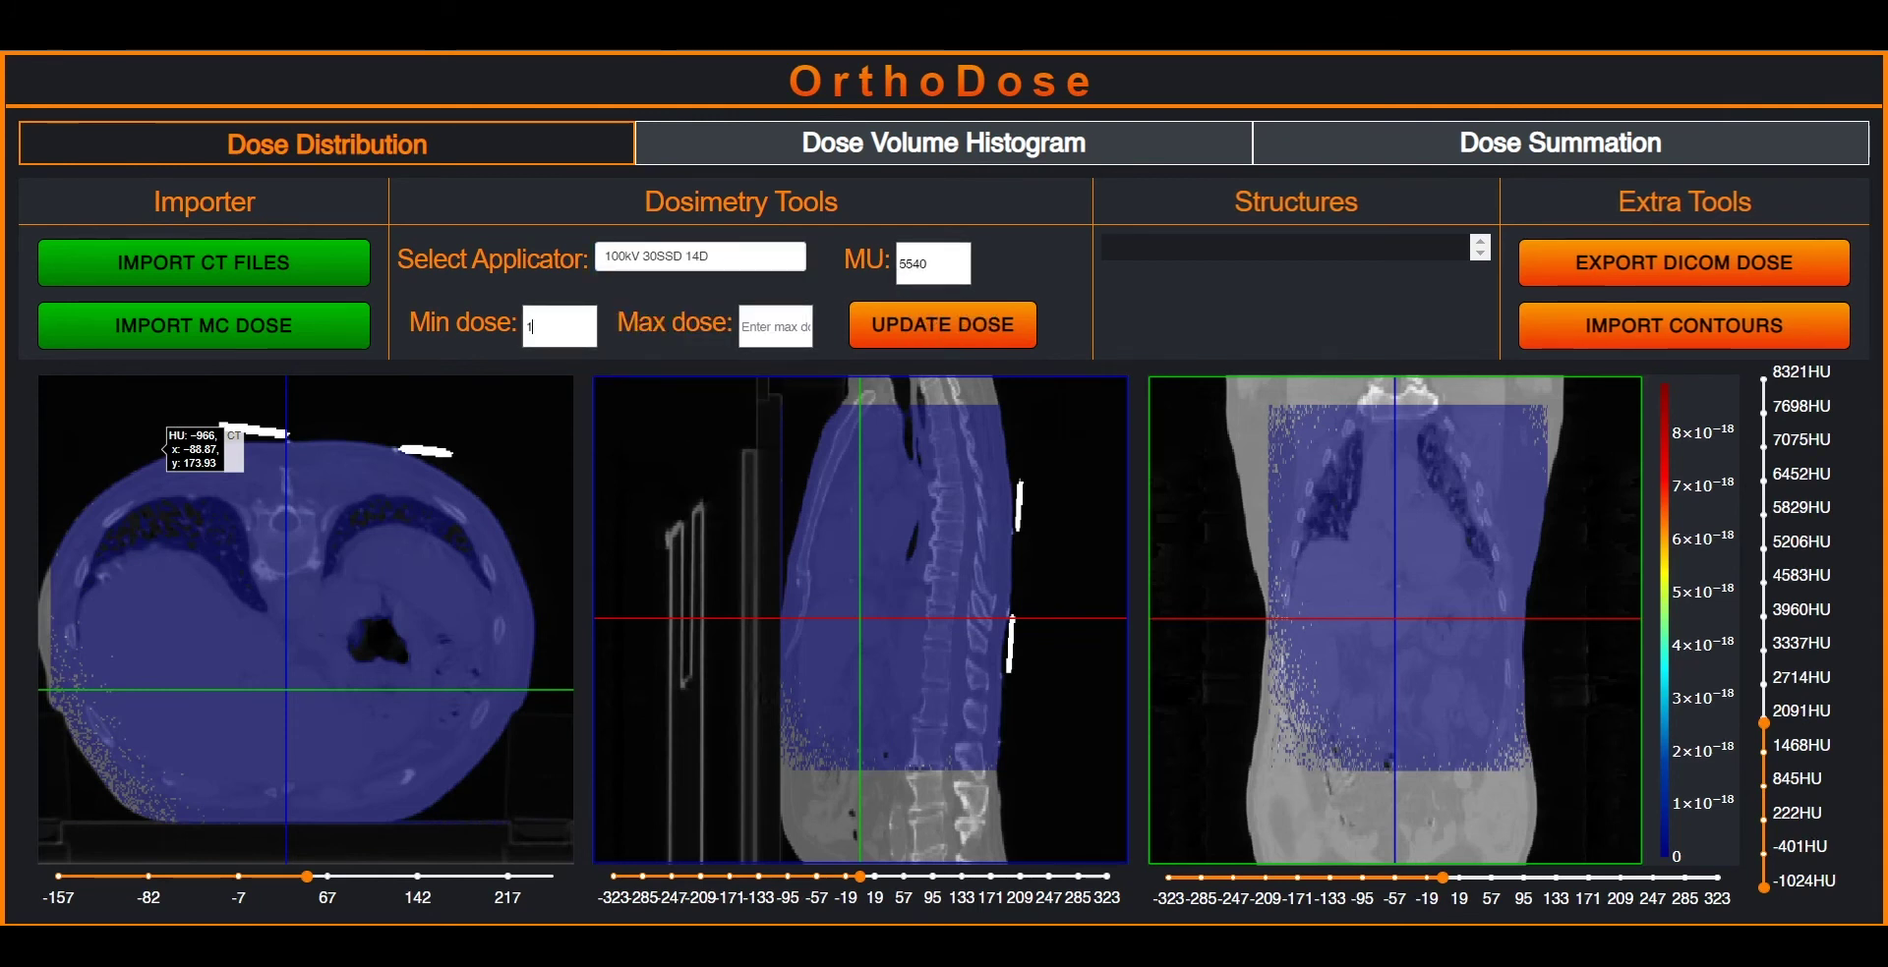
click(942, 325)
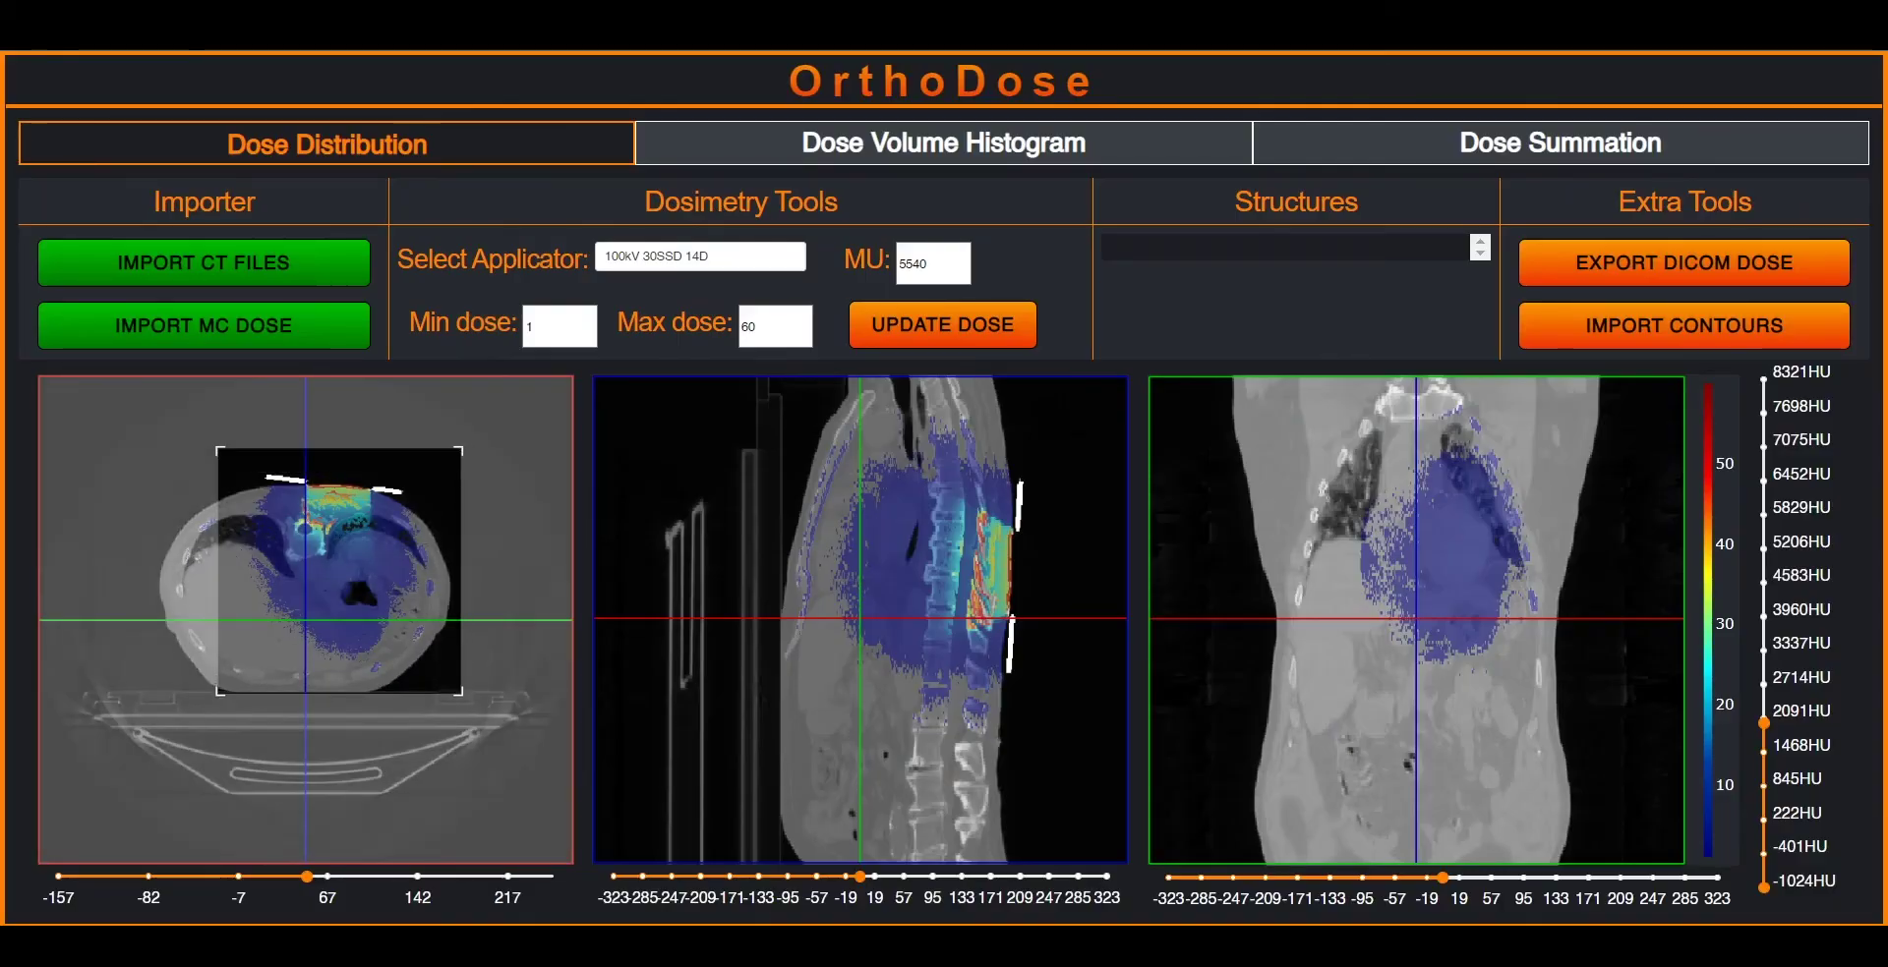
Check the dose up close on the axial and sagittal slices, and export it as an RTdose DICOM file in the OrthoTPS folder.
drag(218, 449, 461, 694)
drag(802, 420, 1071, 715)
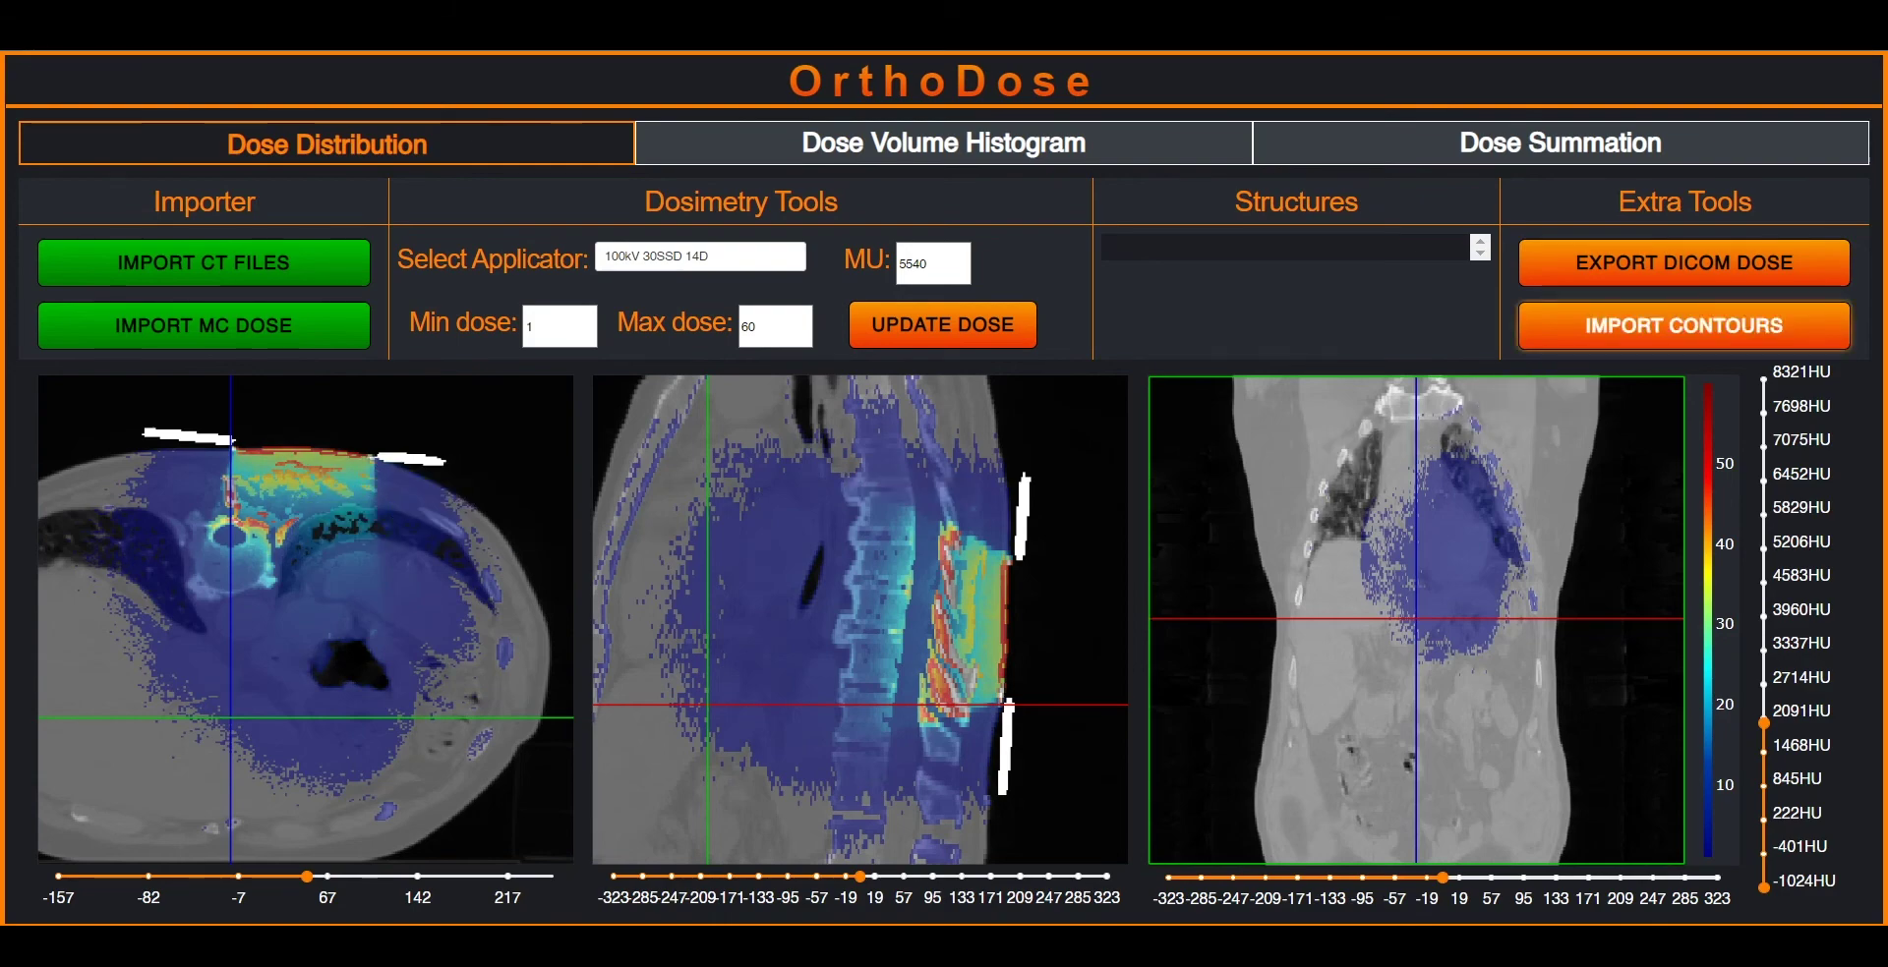
text(d)
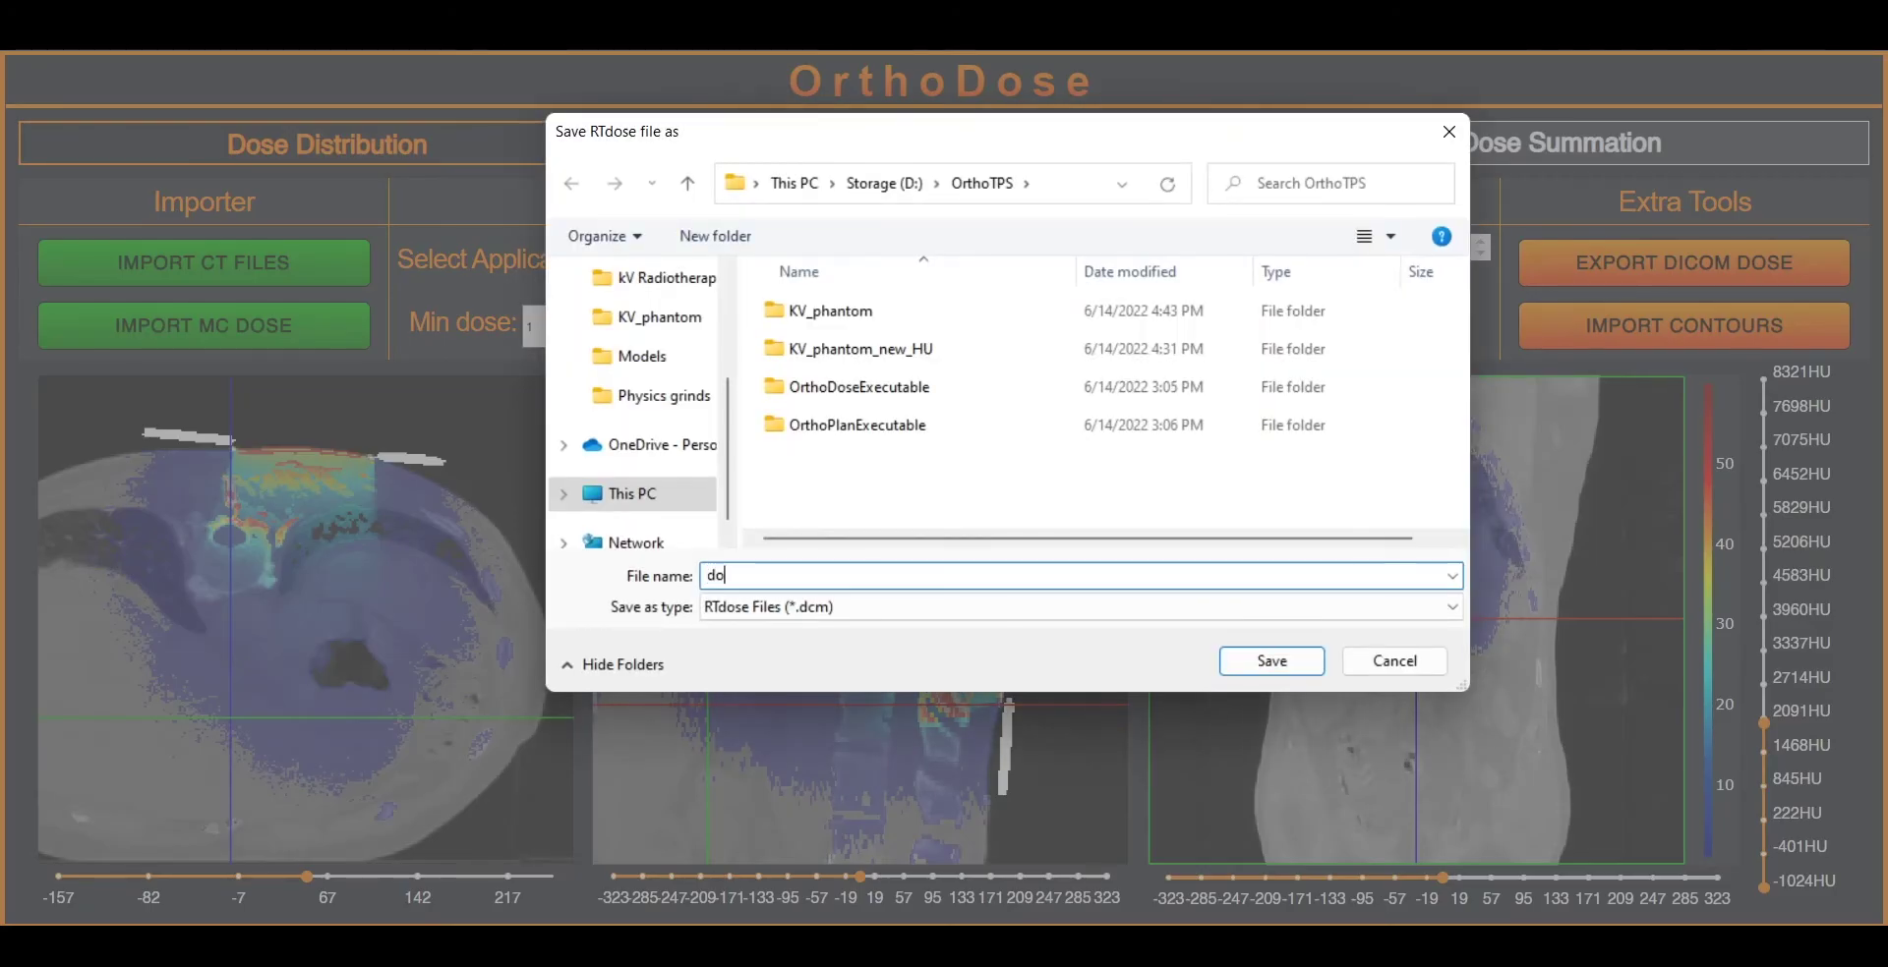
text(icom)
key(Return)
Import the structure contours, display 3 PTV54Gy, and inspect it up close over the dose on the axial slice.
click(1683, 326)
click(1261, 661)
scroll(1288, 295, up, 3)
click(1109, 283)
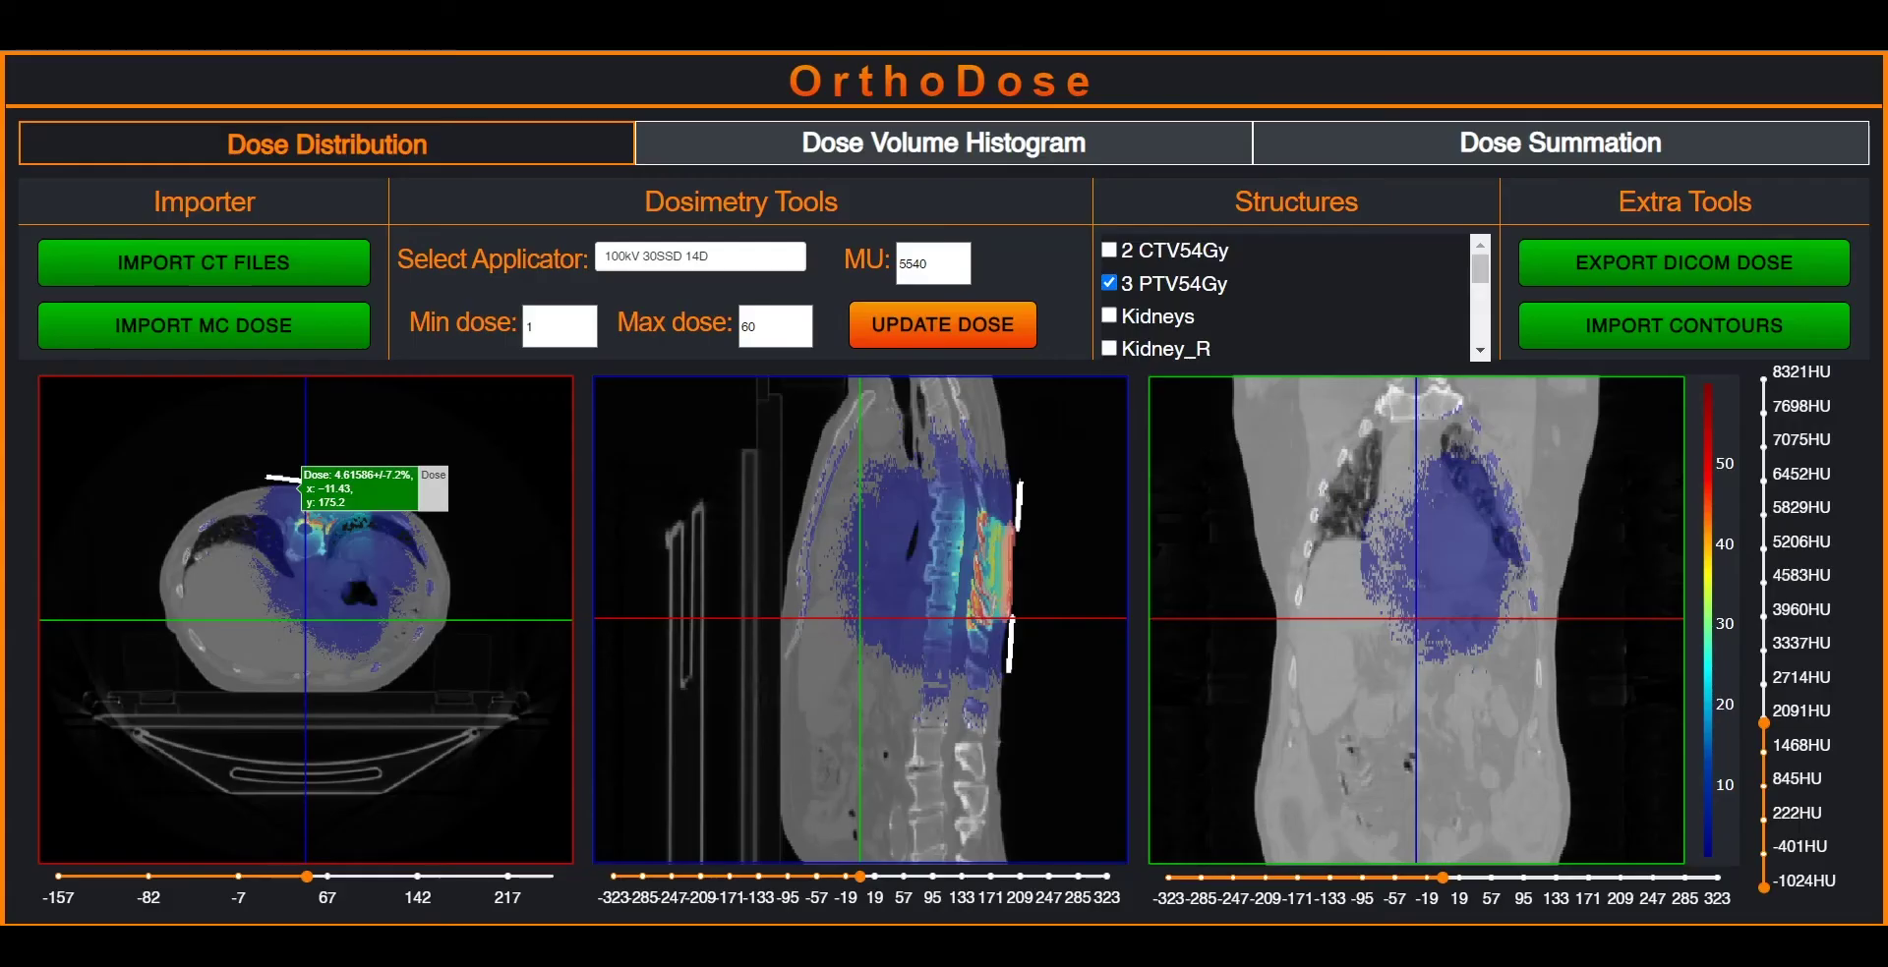
drag(253, 457, 437, 560)
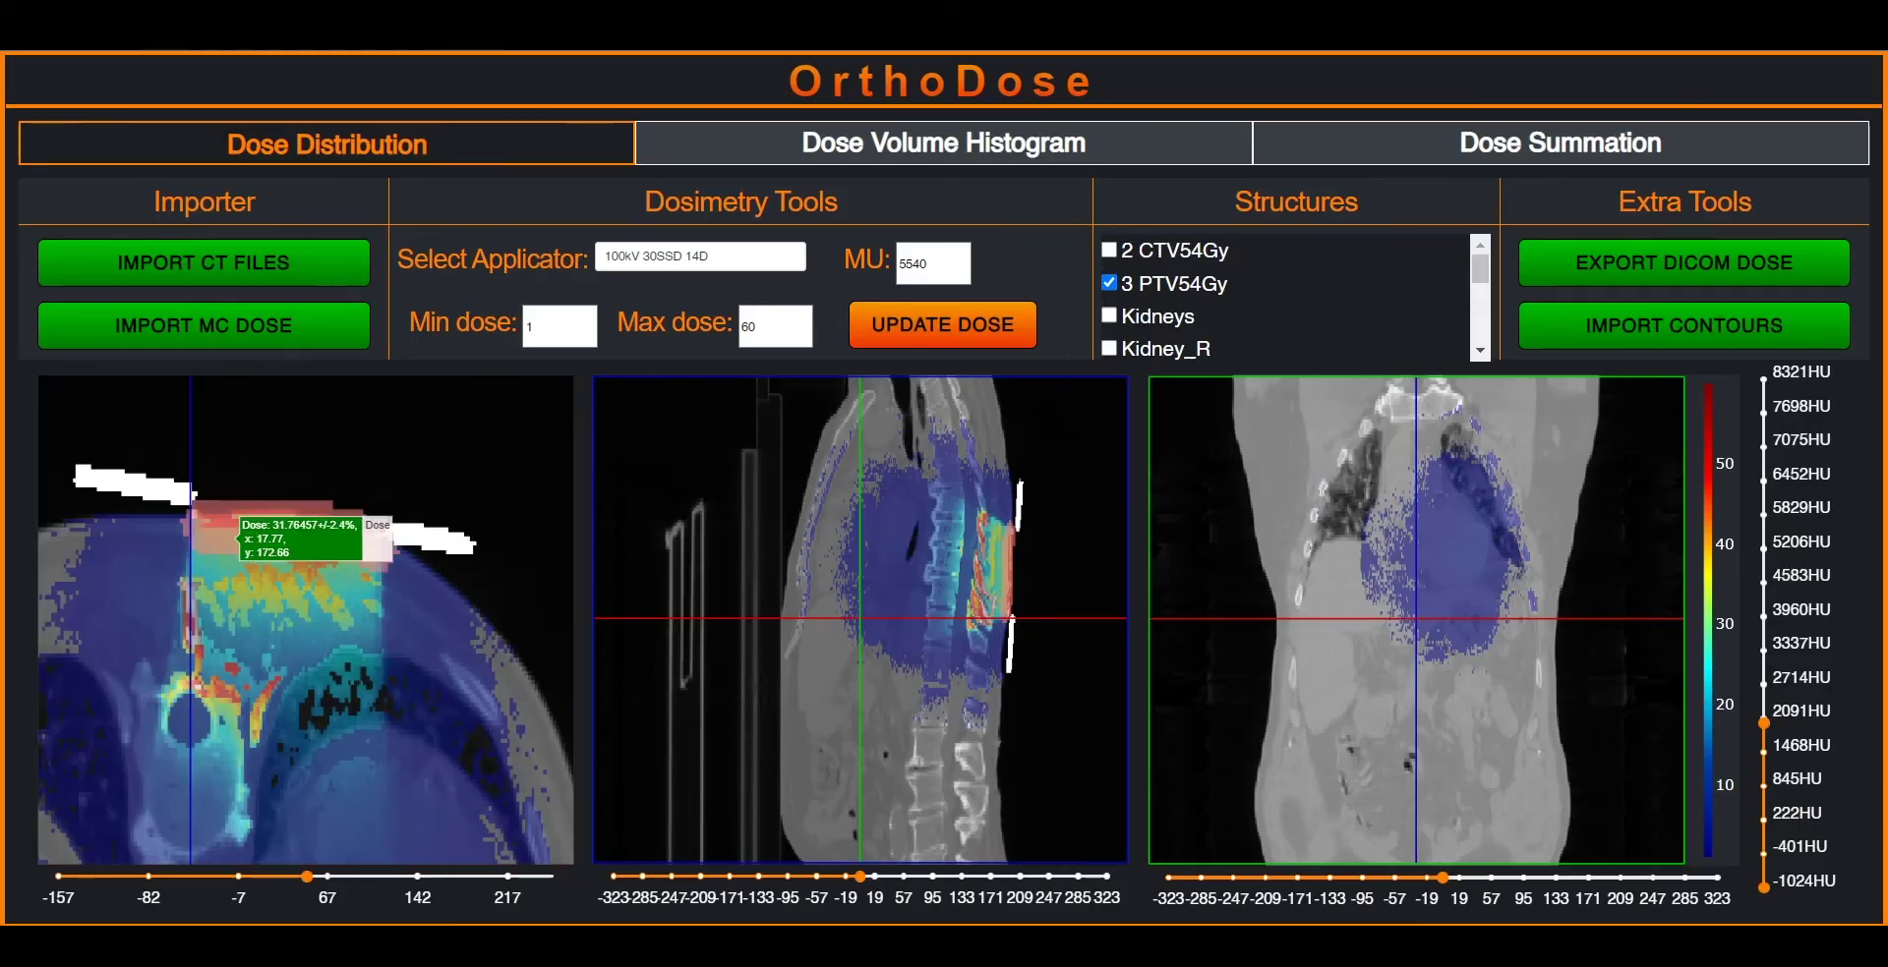
Calculate the dose volume histogram, limit its dose axis to just under 60 Gy, and isolate the 3 PTV54Gy curve.
click(943, 144)
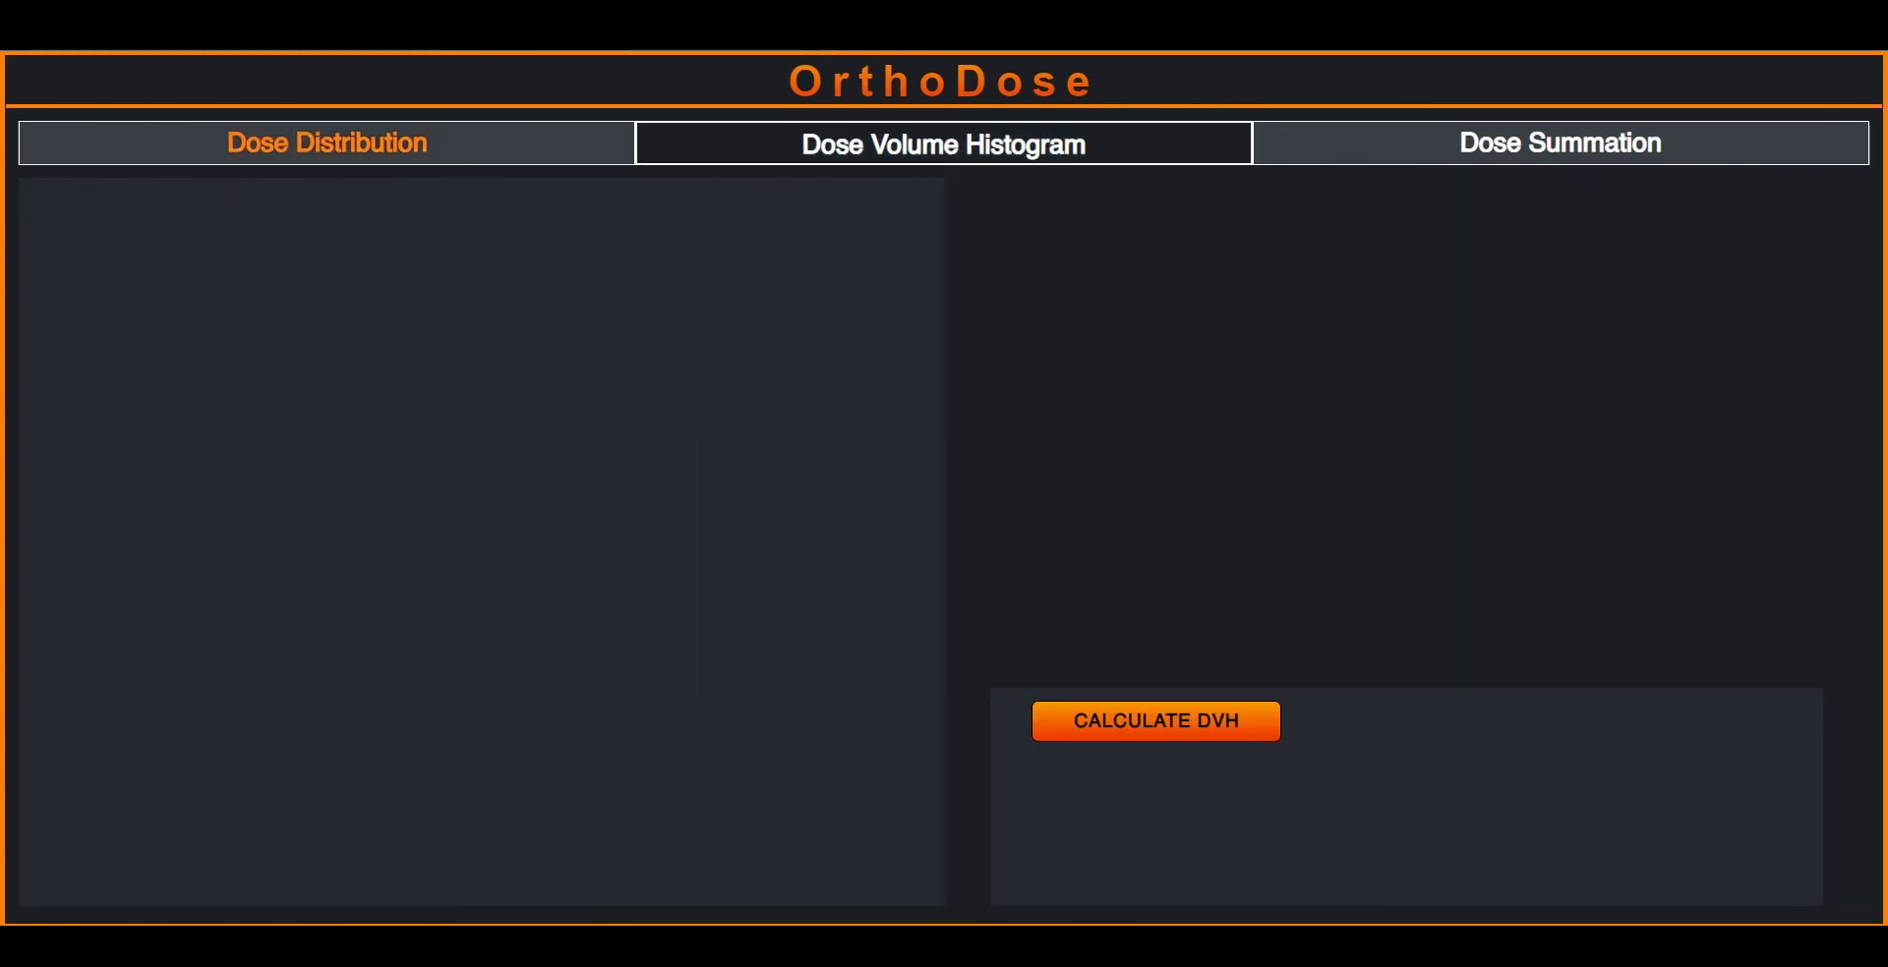
click(1155, 722)
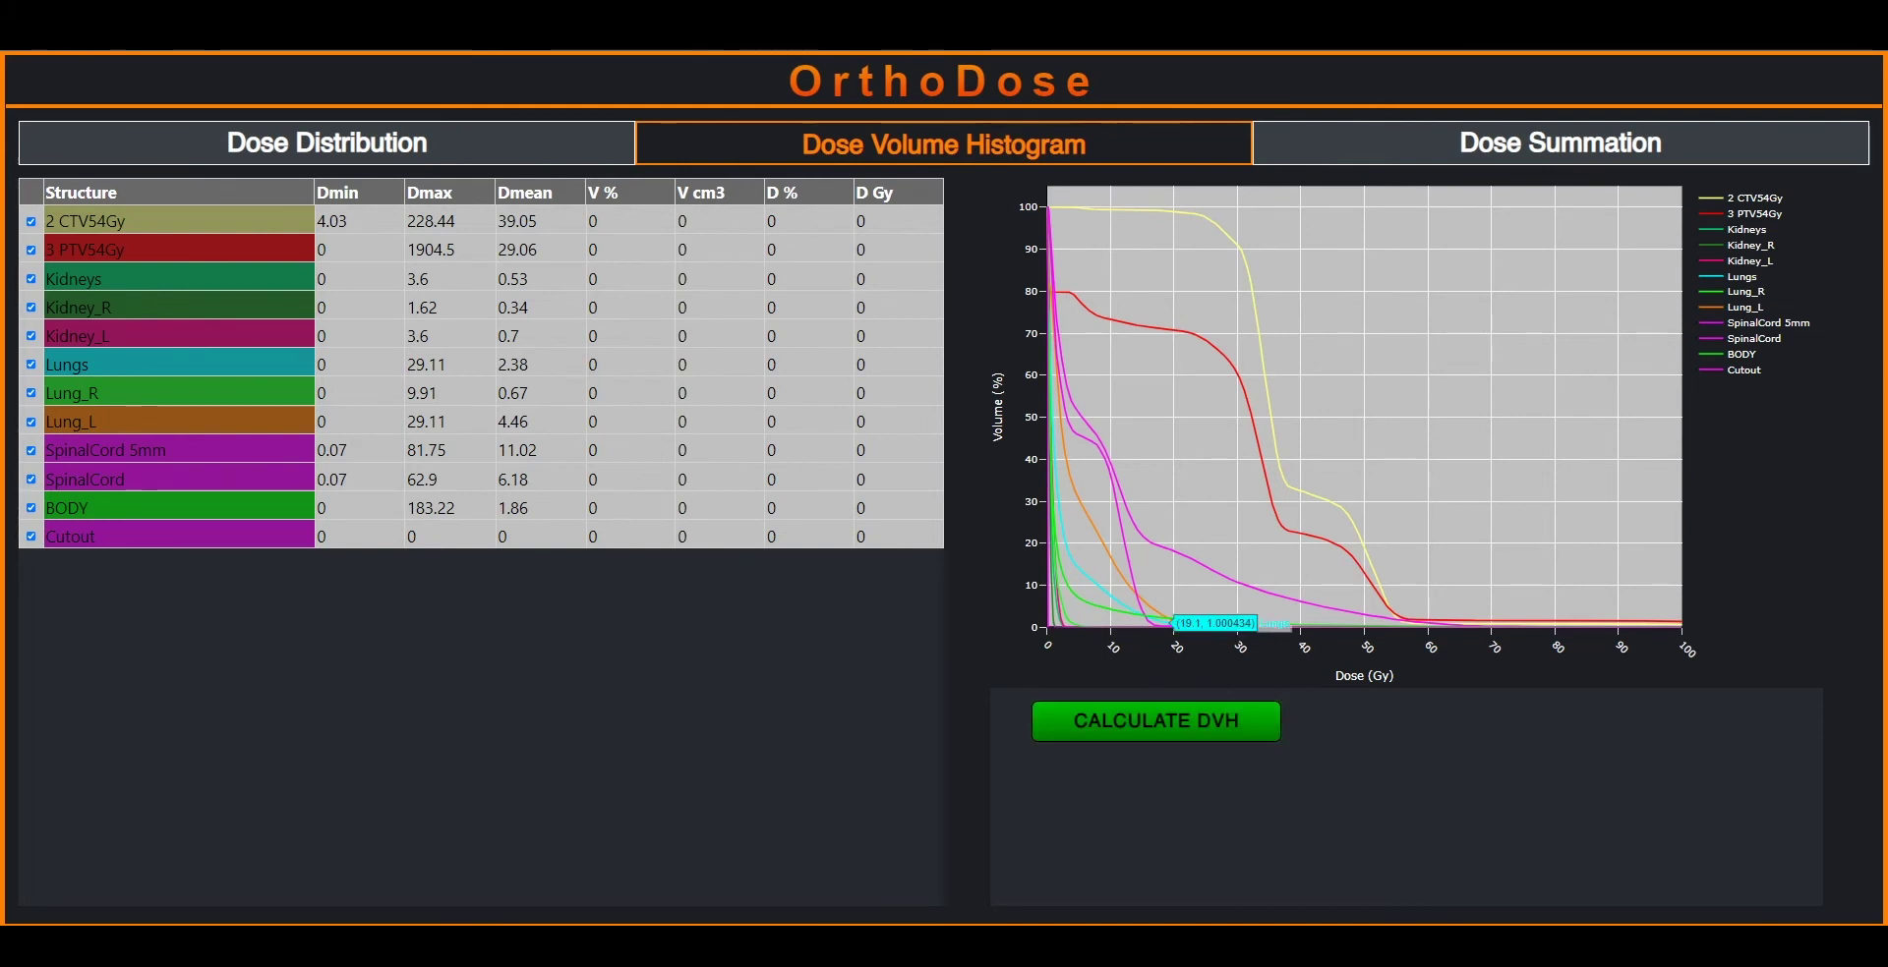
drag(1422, 505, 1043, 493)
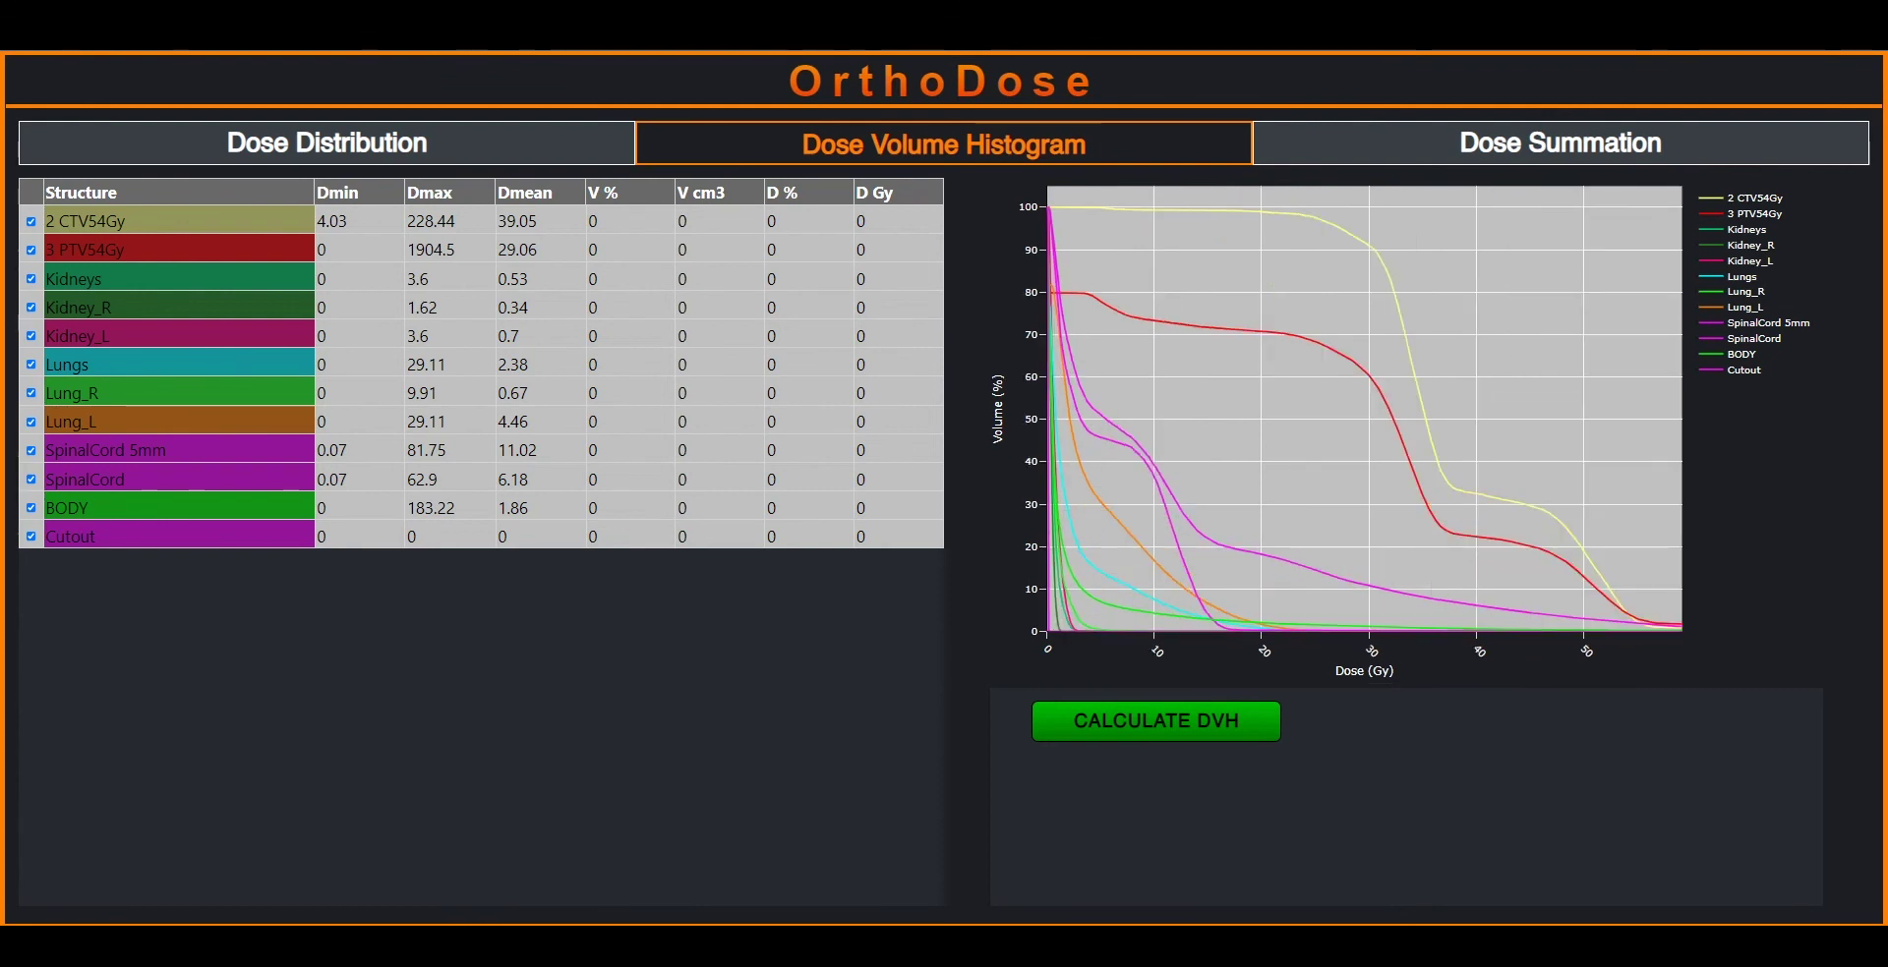
double_click(1754, 214)
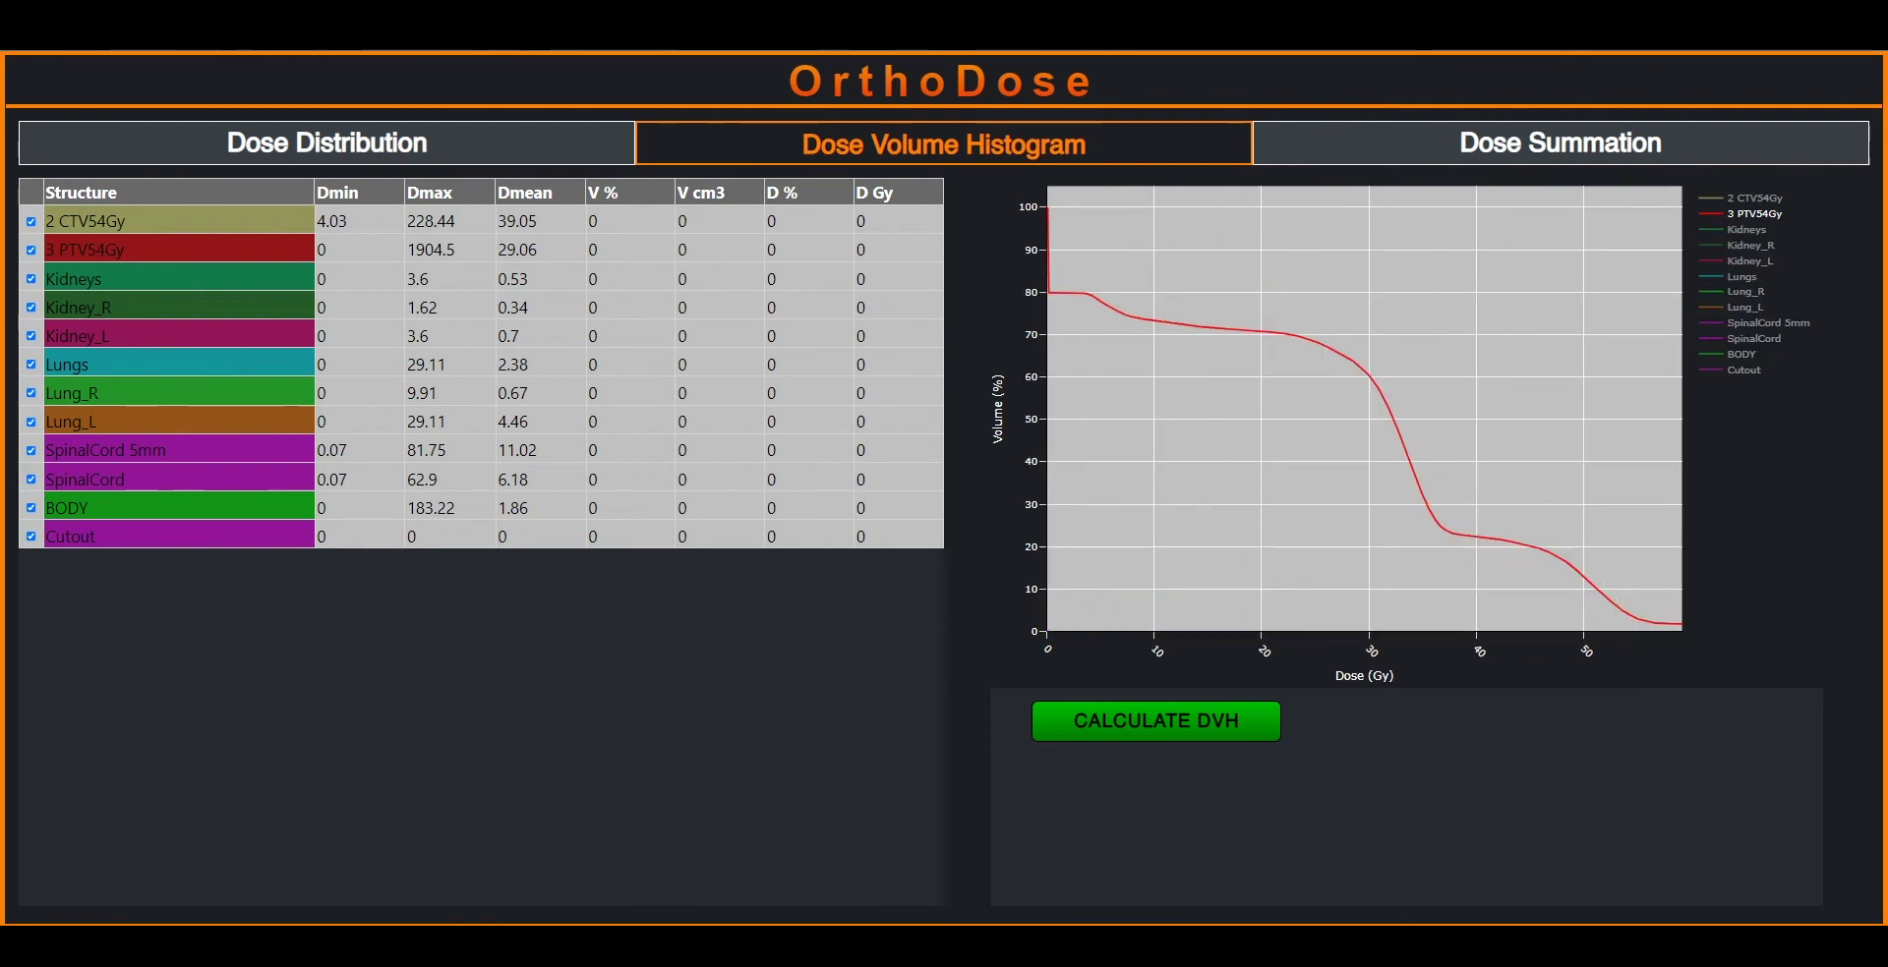